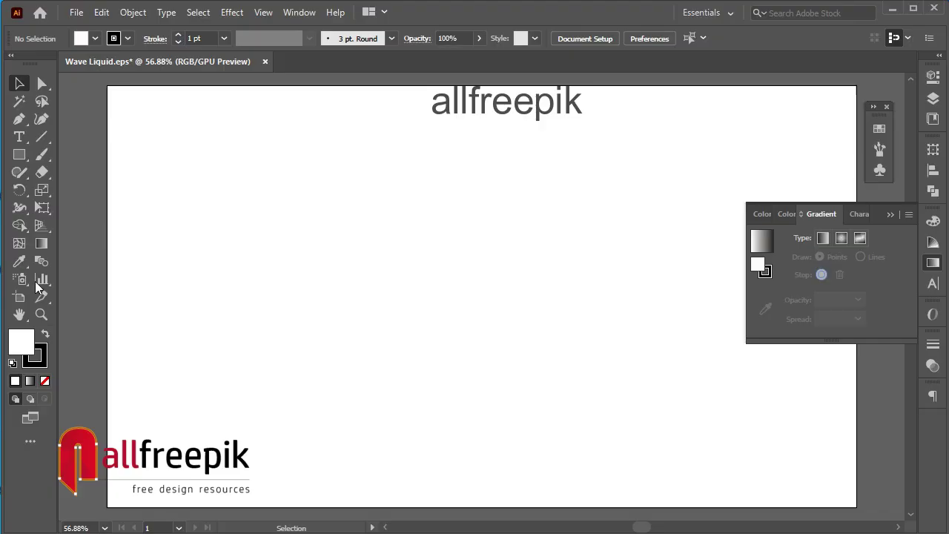
# - Draw a wide rectangle on the left side of the artboard
pyautogui.click(19, 247)
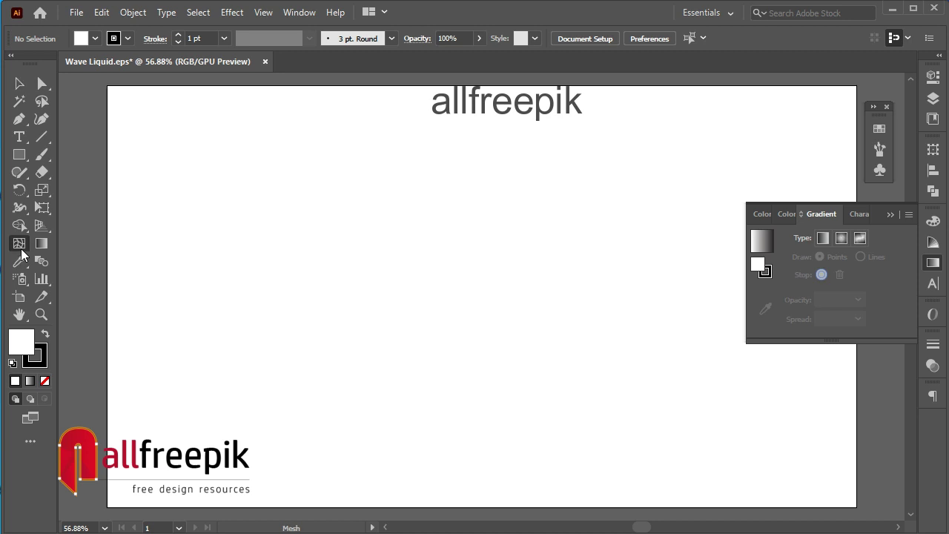
pyautogui.click(19, 172)
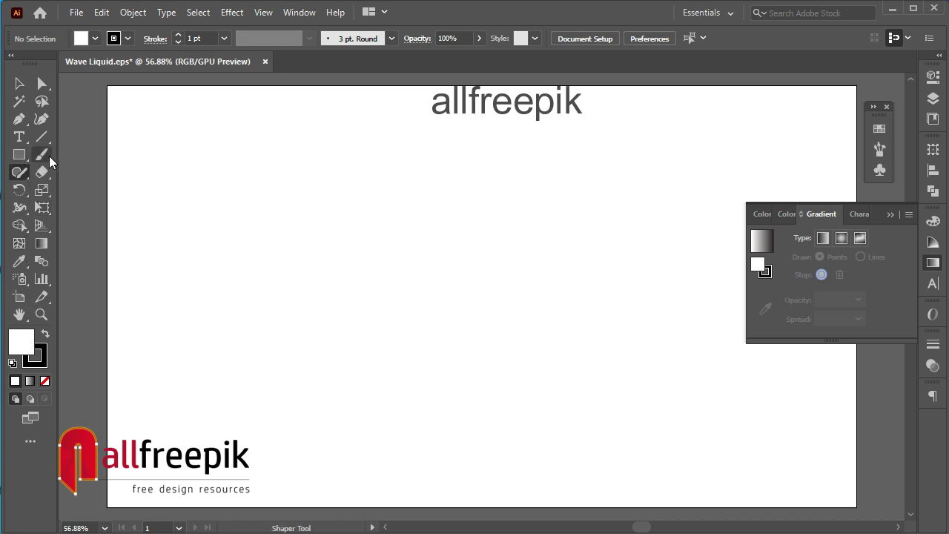
pyautogui.click(20, 155)
pyautogui.moveTo(153, 164)
pyautogui.mouseDown()
pyautogui.moveTo(556, 375)
pyautogui.moveTo(581, 358)
pyautogui.mouseUp()
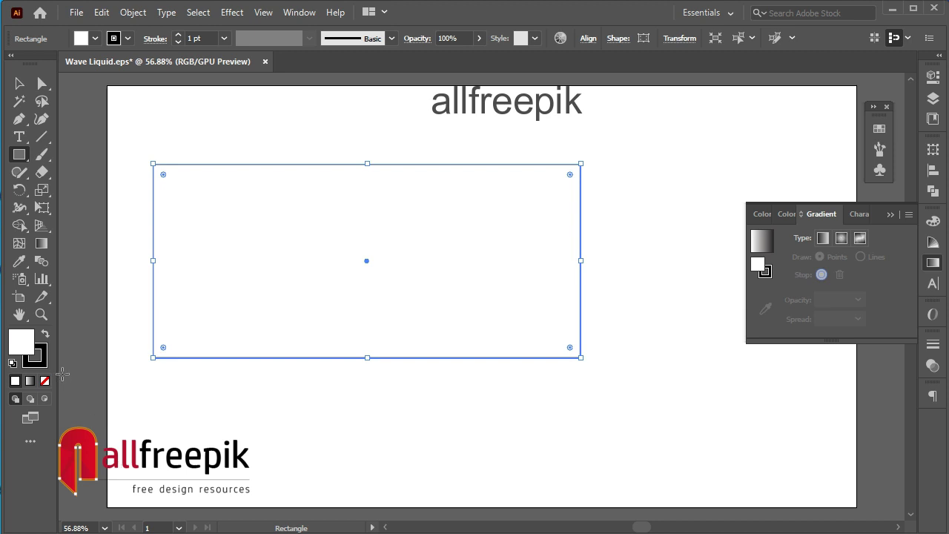
# - Give the rectangle no stroke and a cyan 00C9E7 fill
pyautogui.click(43, 354)
pyautogui.press('/')
pyautogui.click(25, 341)
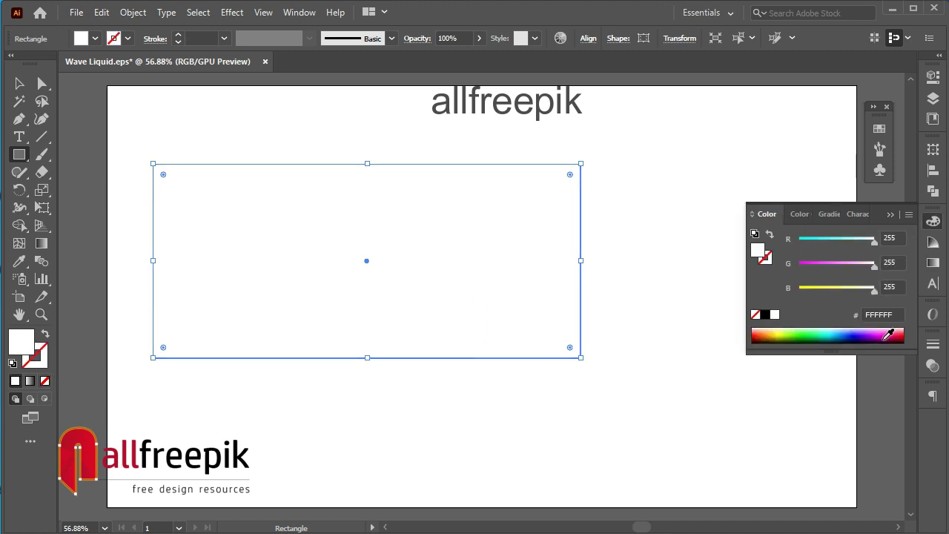
pyautogui.click(843, 336)
pyautogui.click(20, 83)
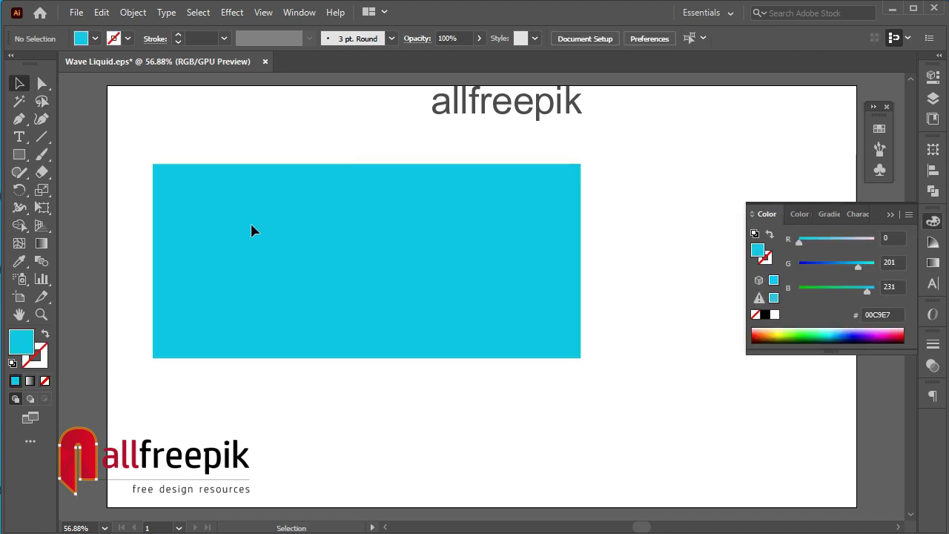
pyautogui.click(253, 229)
pyautogui.click(19, 243)
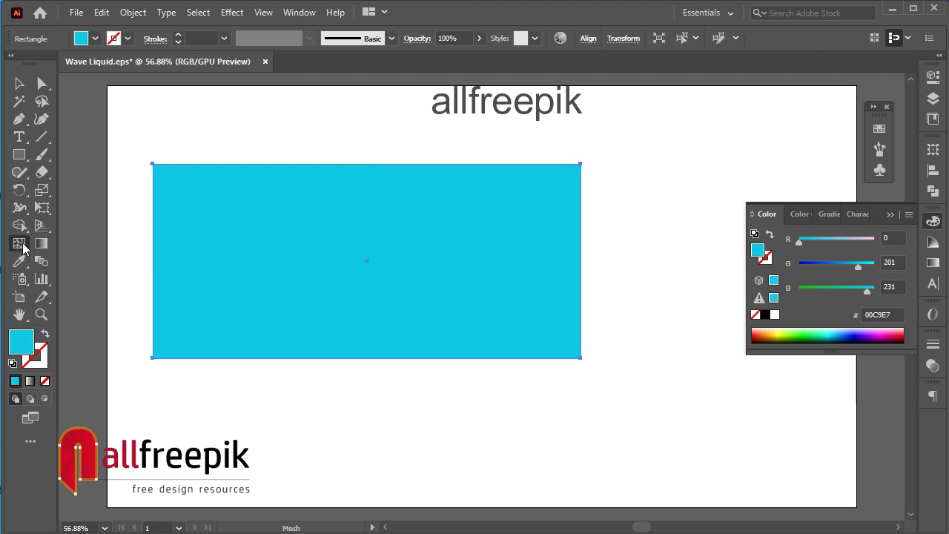
# - Add four horizontal mesh lines by clicking along the rectangle's left edge
pyautogui.click(152, 198)
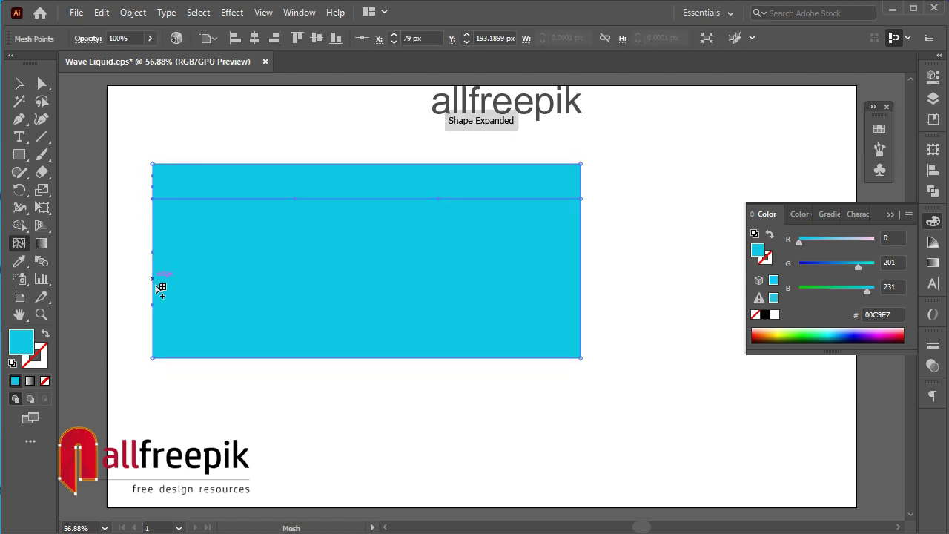
pyautogui.click(153, 296)
pyautogui.click(153, 246)
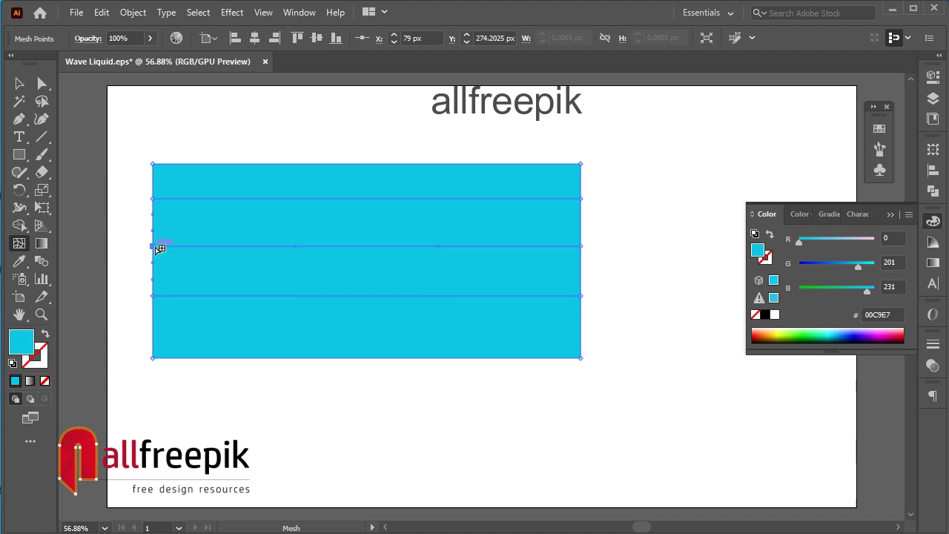
pyautogui.click(153, 324)
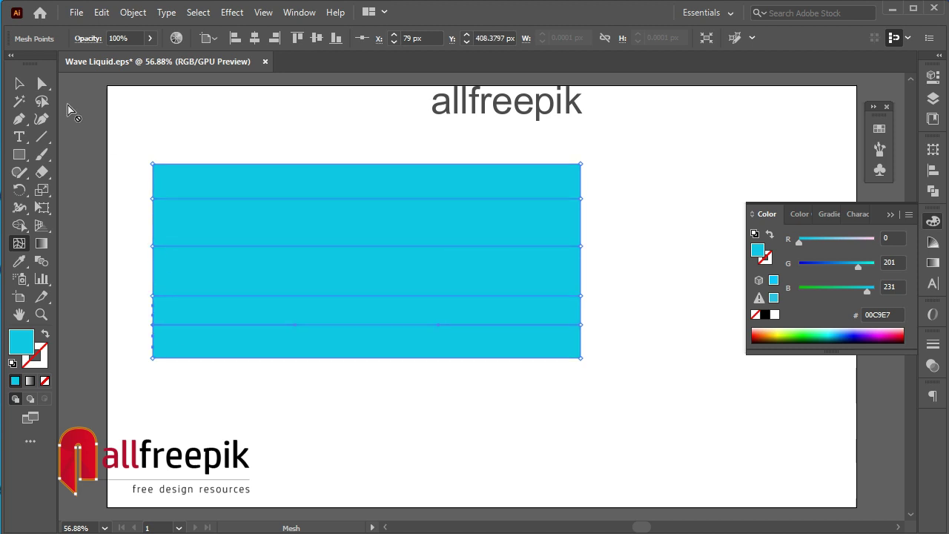
# - Try Linear and Freeform gradient types in the Gradient panel, then close it
pyautogui.press('v')
pyautogui.click(934, 243)
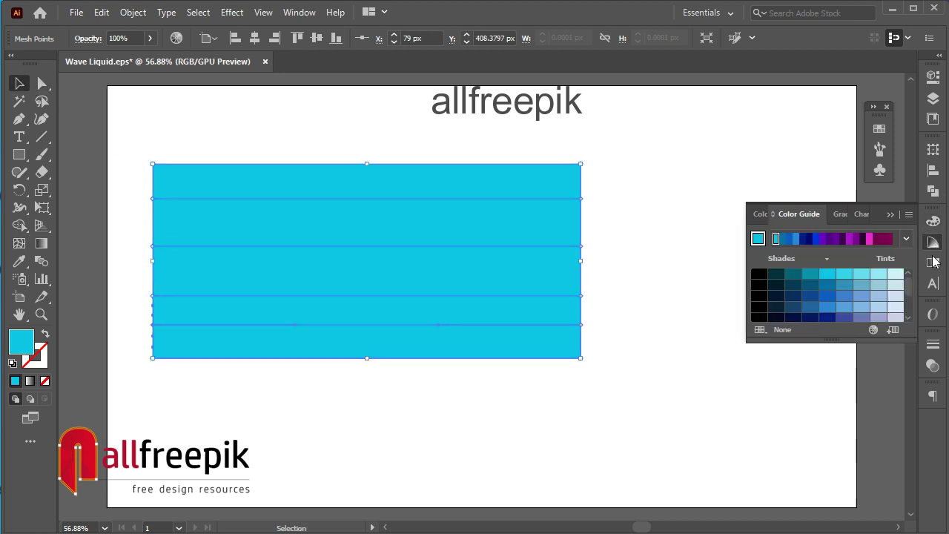
pyautogui.click(933, 262)
pyautogui.click(860, 238)
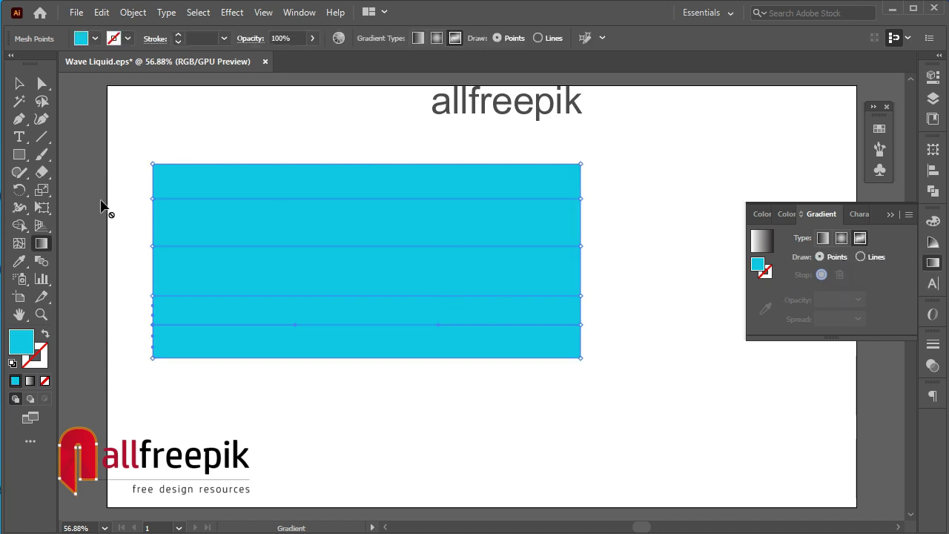
pyautogui.click(42, 83)
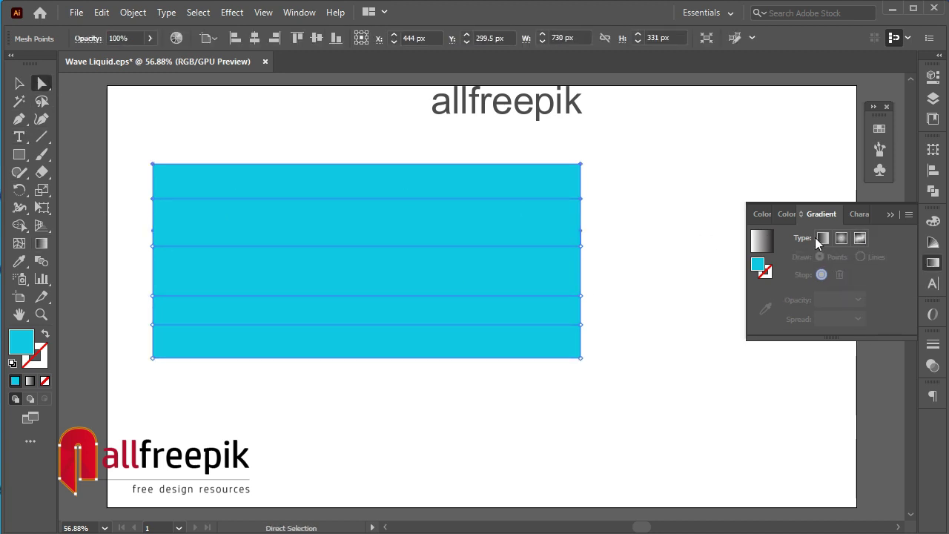
pyautogui.click(861, 238)
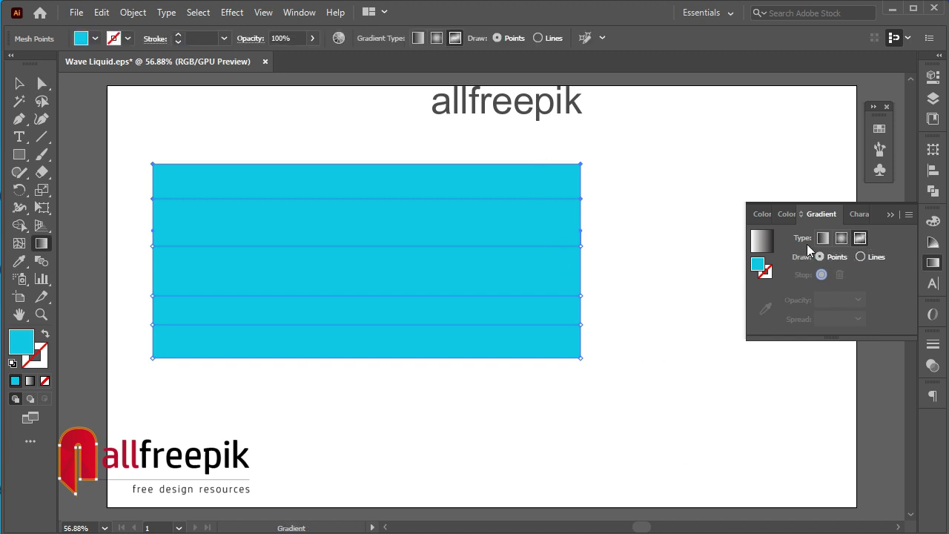
pyautogui.click(842, 241)
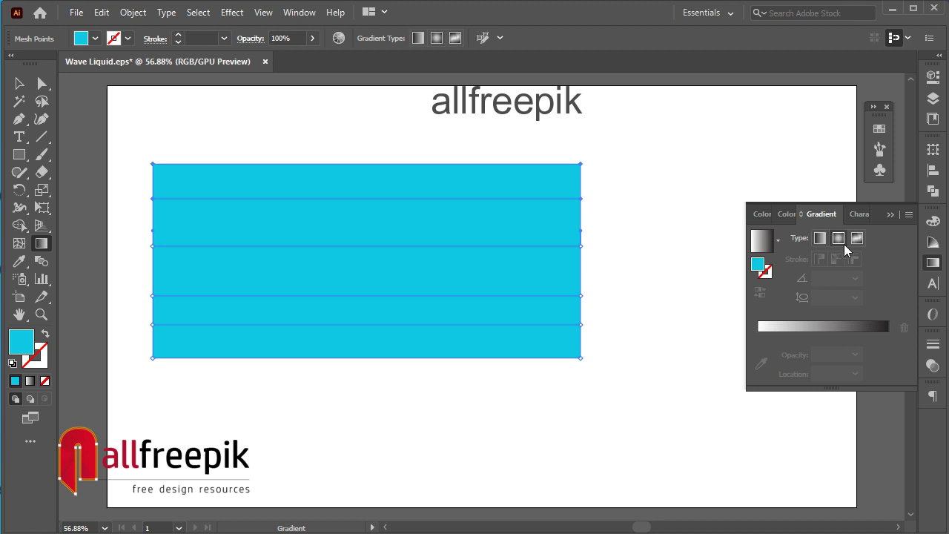
pyautogui.click(857, 239)
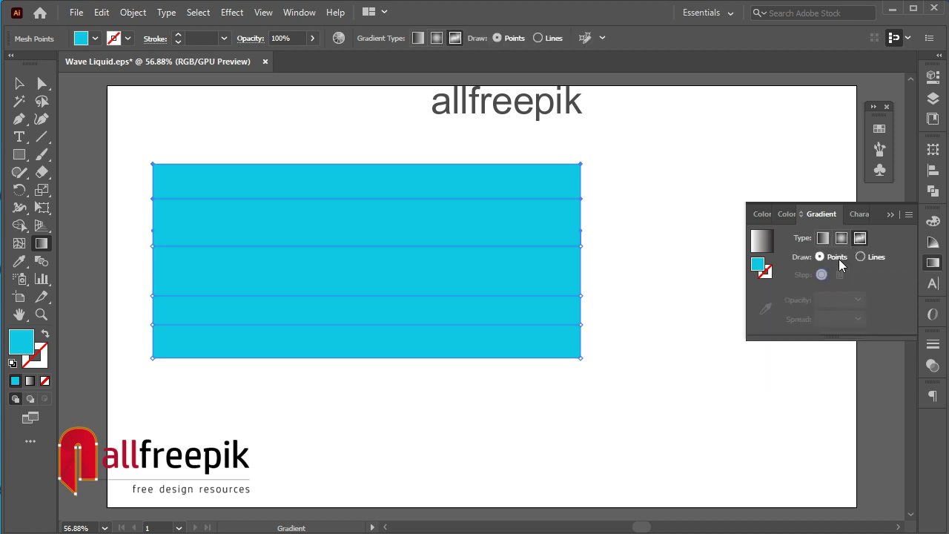
pyautogui.click(869, 257)
pyautogui.click(820, 256)
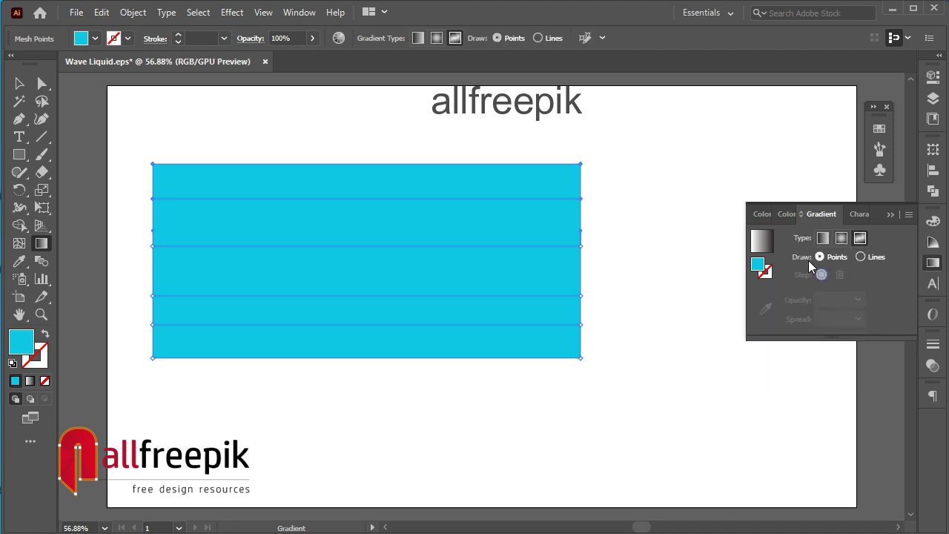
pyautogui.click(19, 82)
pyautogui.click(934, 261)
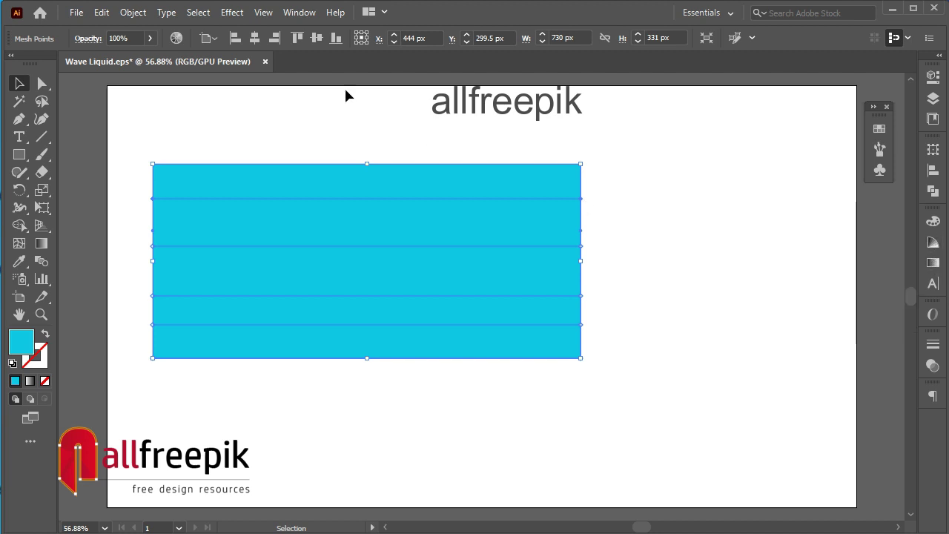
# - Inspect the rectangle's mesh points with Direct Selection, then deselect it
pyautogui.click(346, 94)
pyautogui.click(41, 84)
pyautogui.moveTo(128, 146); pyautogui.dragTo(220, 239)
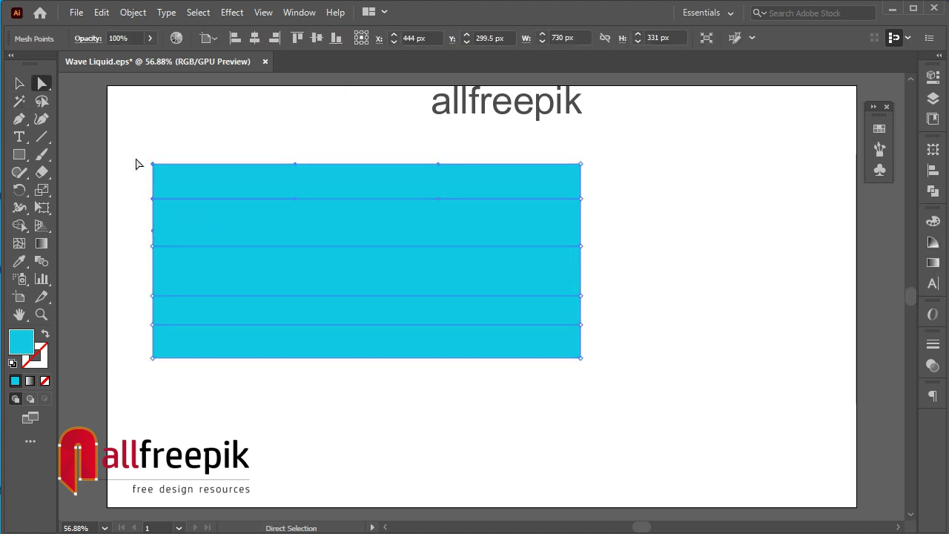
pyautogui.hotkey('ctrl', 'shift', 'a')
pyautogui.click(220, 279)
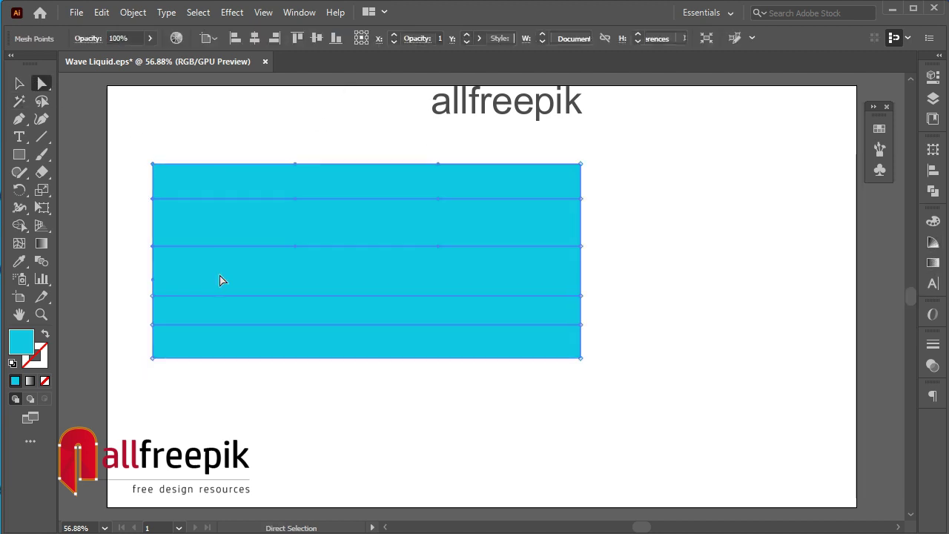
pyautogui.click(490, 152)
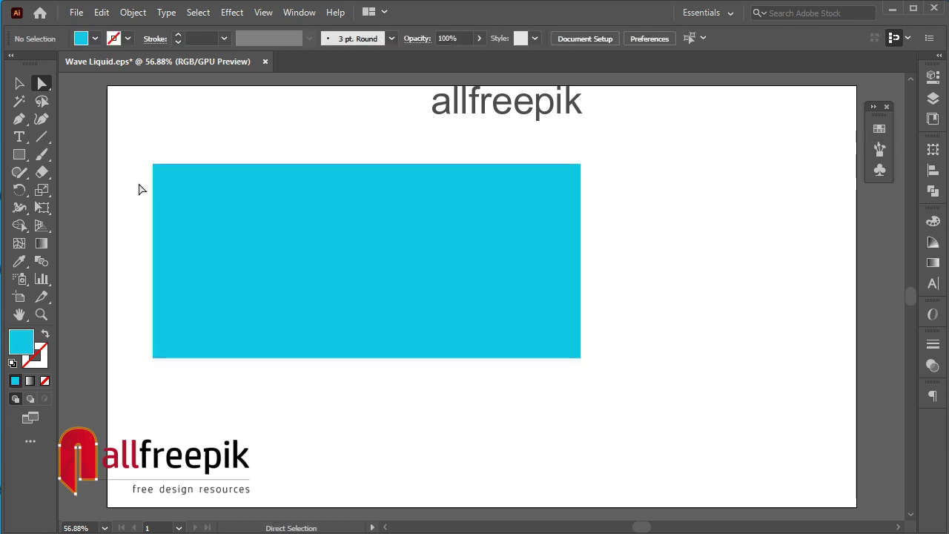
# - Add two horizontal mesh lines on the cyan rectangle's left edge and select its mesh points
pyautogui.click(188, 206)
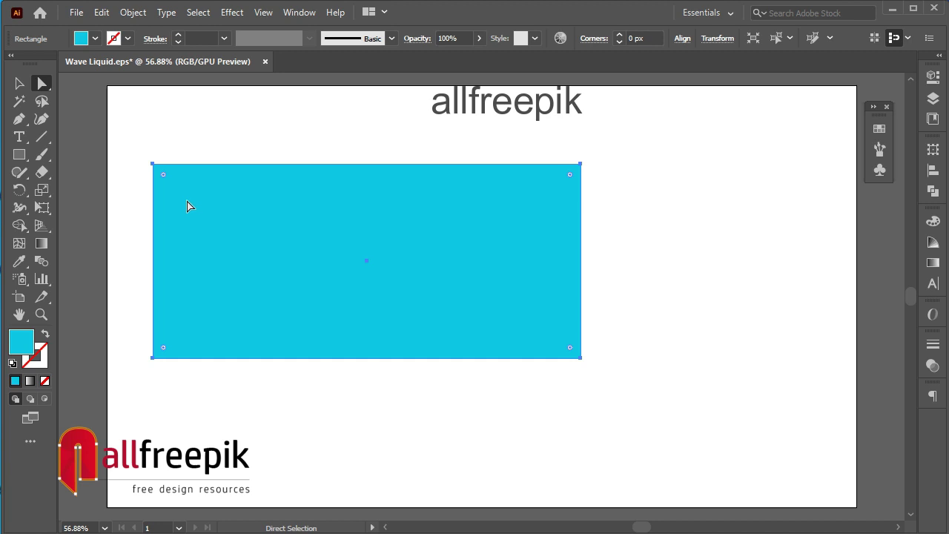
pyautogui.moveTo(130, 154)
pyautogui.mouseDown()
pyautogui.moveTo(388, 296)
pyautogui.moveTo(288, 305)
pyautogui.mouseUp()
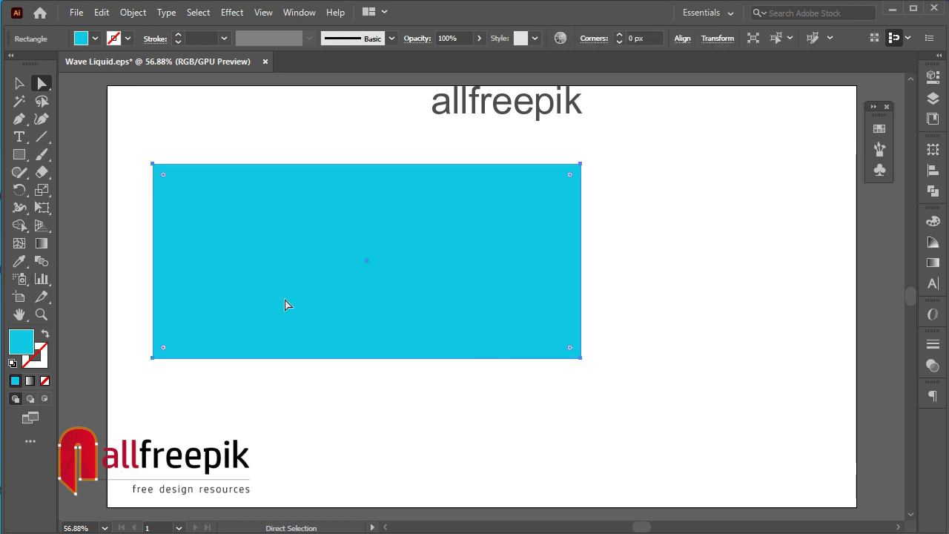
pyautogui.click(20, 244)
pyautogui.click(153, 207)
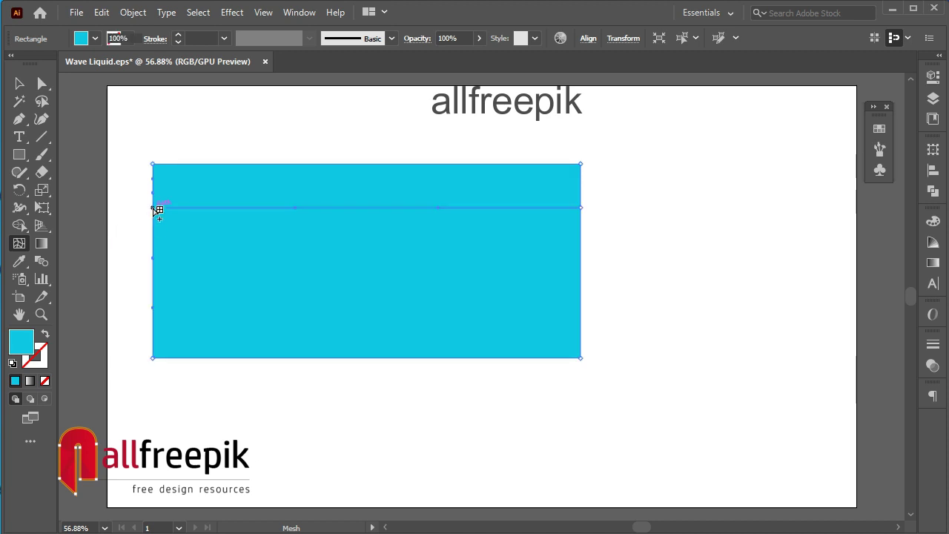
pyautogui.click(154, 285)
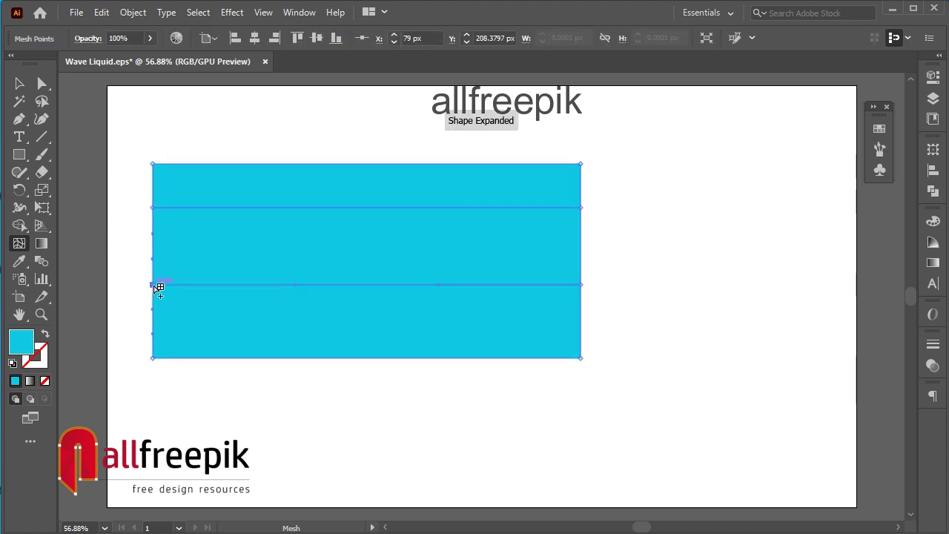
pyautogui.click(42, 83)
pyautogui.click(140, 153)
pyautogui.moveTo(140, 153); pyautogui.dragTo(223, 243)
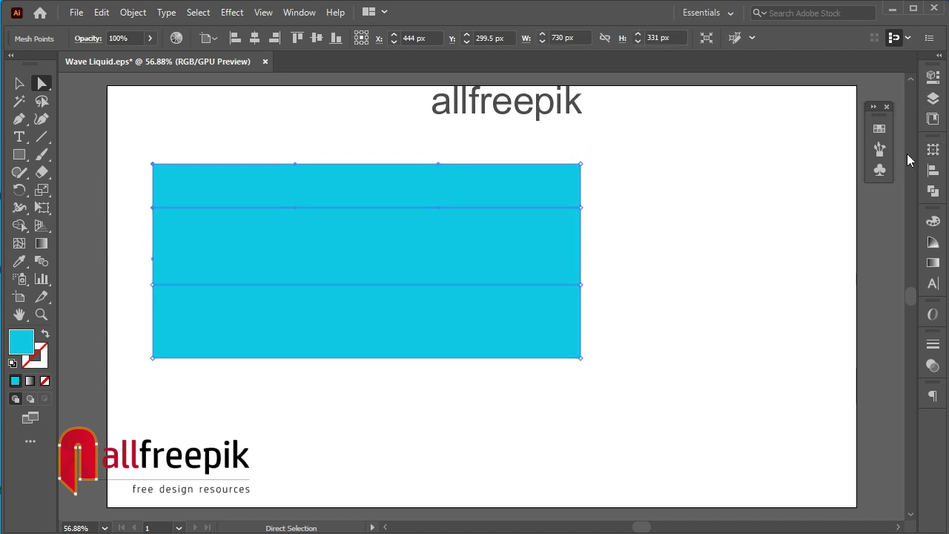
# - Colour the left-edge mesh points blue from the Color panel spectrum
pyautogui.click(936, 223)
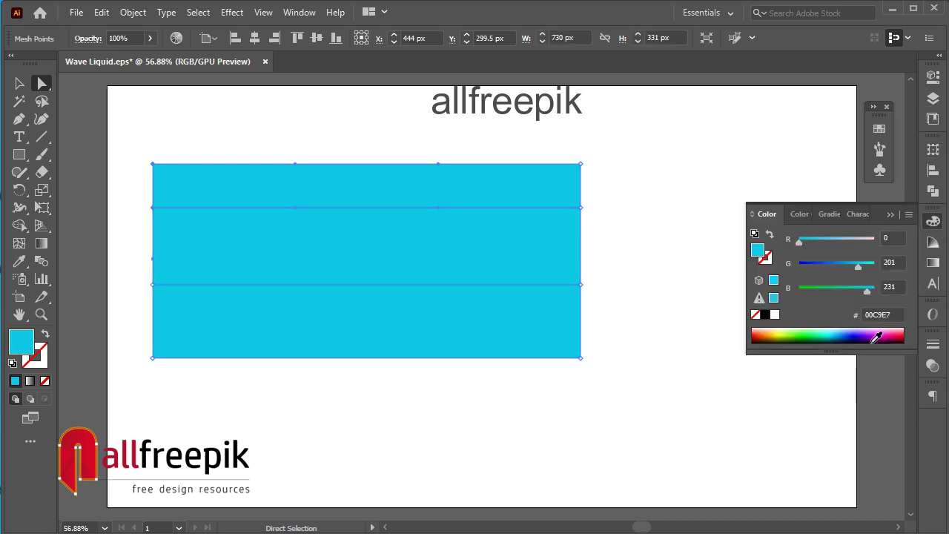
pyautogui.click(832, 333)
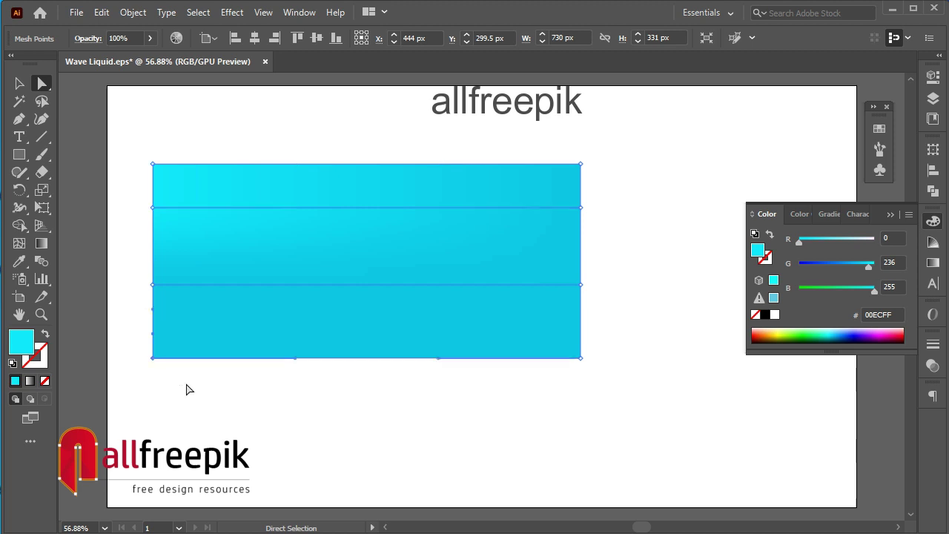
pyautogui.moveTo(186, 389); pyautogui.dragTo(134, 267)
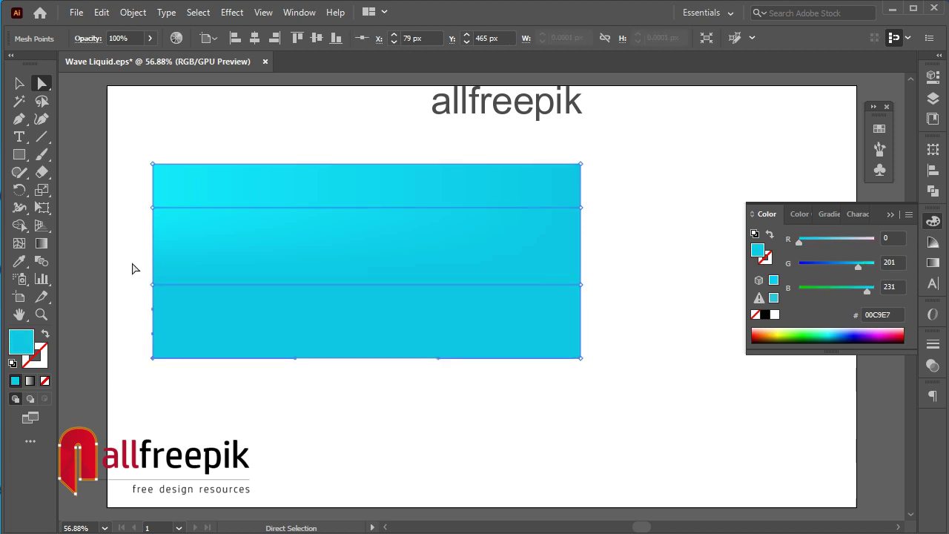
pyautogui.click(833, 333)
pyautogui.click(610, 392)
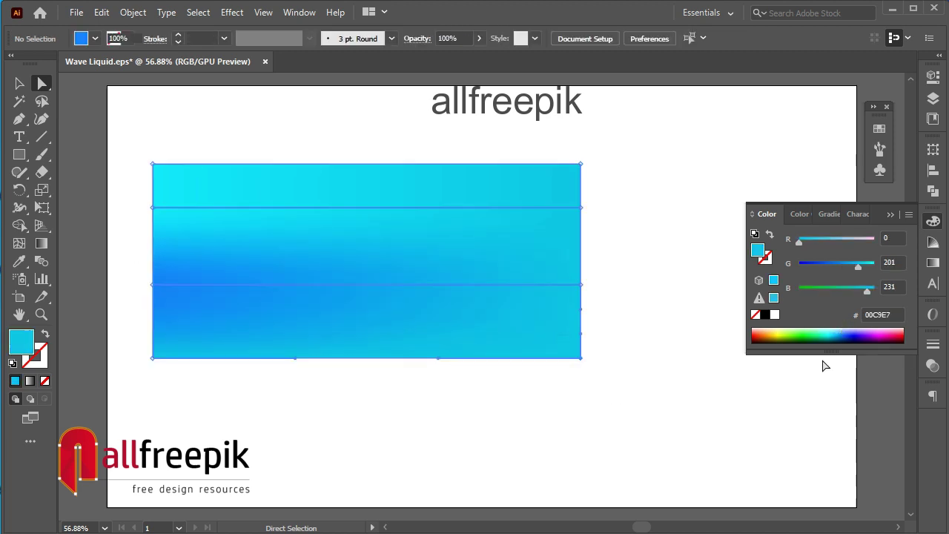
# - Make the lower-right mesh points yellow-green EDFF2E and the top-right corner coral pink FF5C66
pyautogui.click(780, 331)
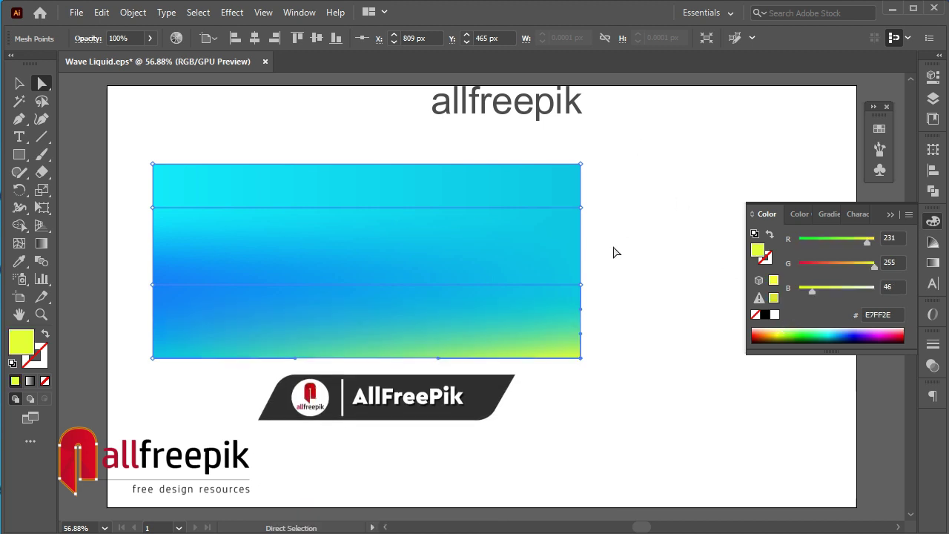
pyautogui.click(579, 312)
pyautogui.click(778, 331)
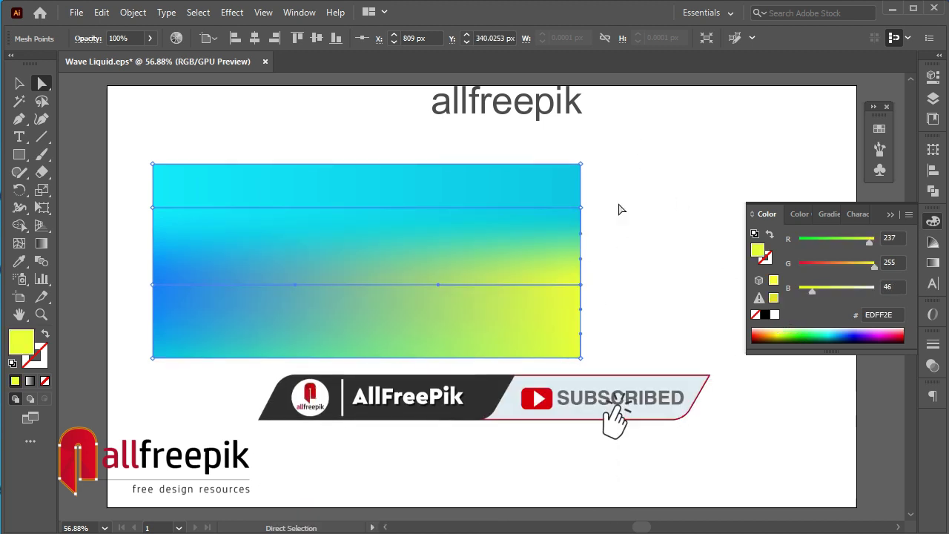
pyautogui.click(584, 210)
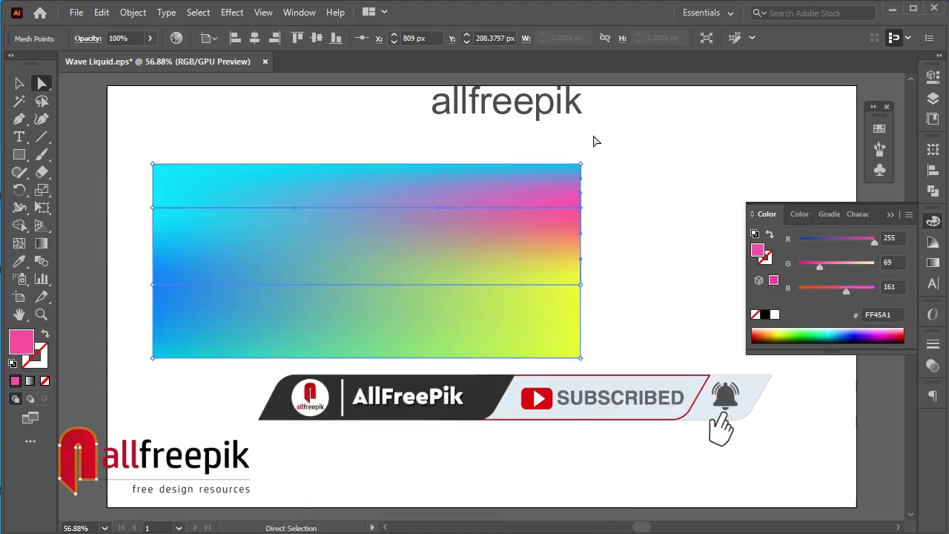
pyautogui.click(581, 179)
pyautogui.click(901, 336)
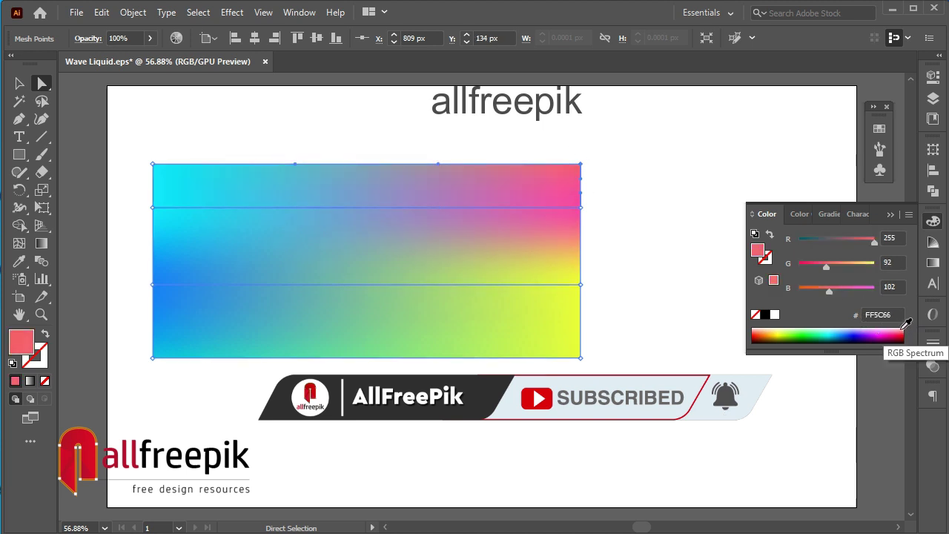
pyautogui.click(611, 262)
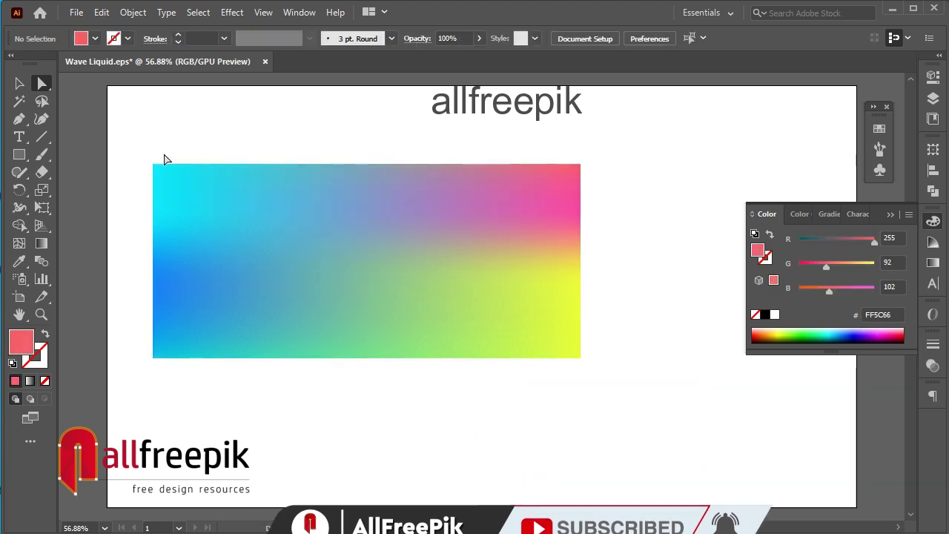
pyautogui.moveTo(331, 140); pyautogui.dragTo(418, 378)
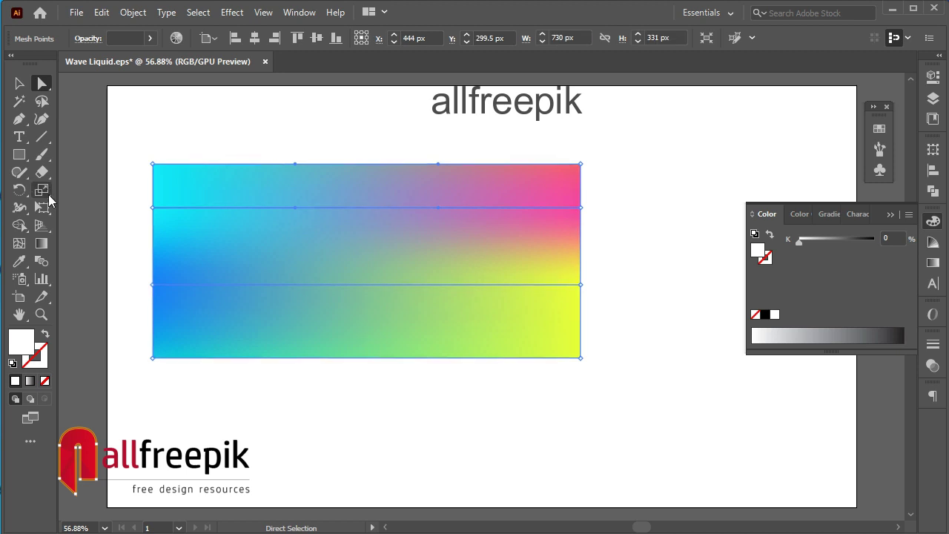
# - Add a vertical mesh line through the middle and tint its top point light blue in HSB
pyautogui.click(19, 243)
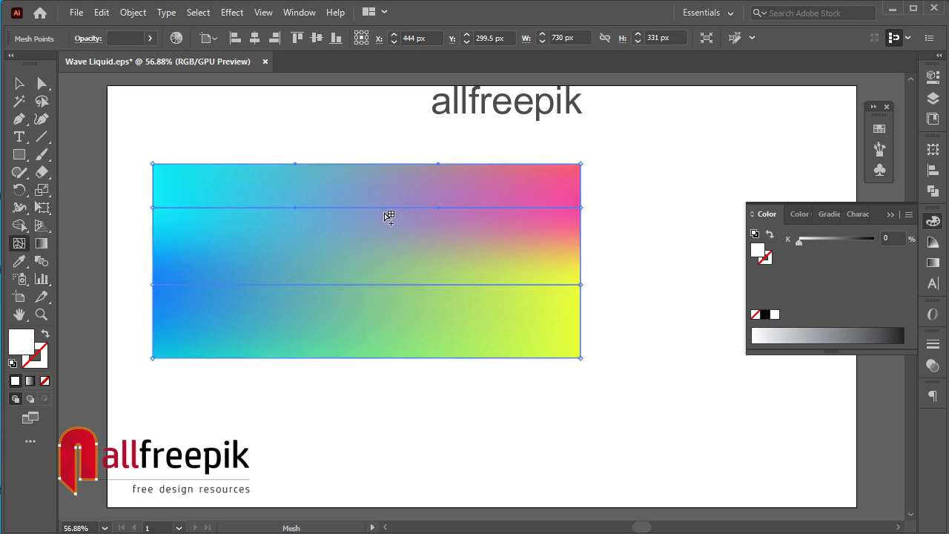
pyautogui.click(361, 207)
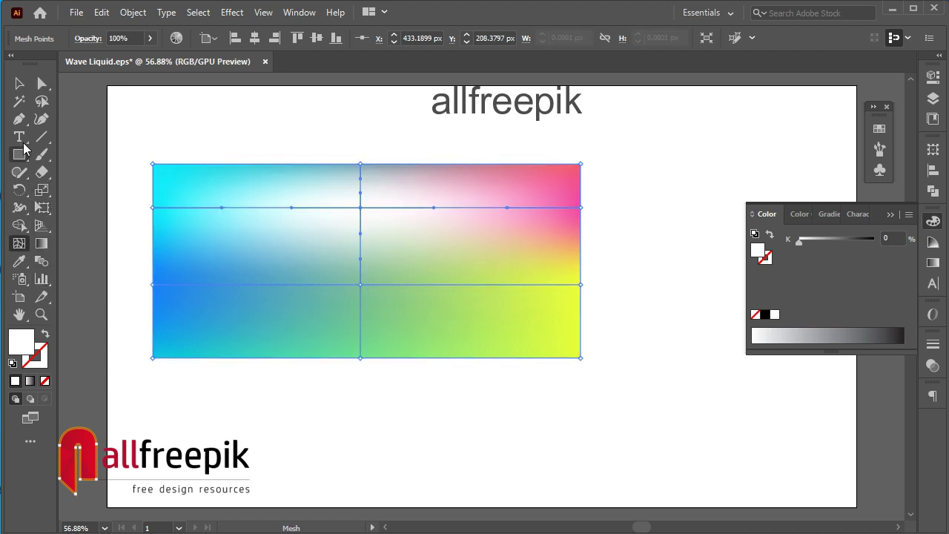
pyautogui.click(41, 83)
pyautogui.click(364, 211)
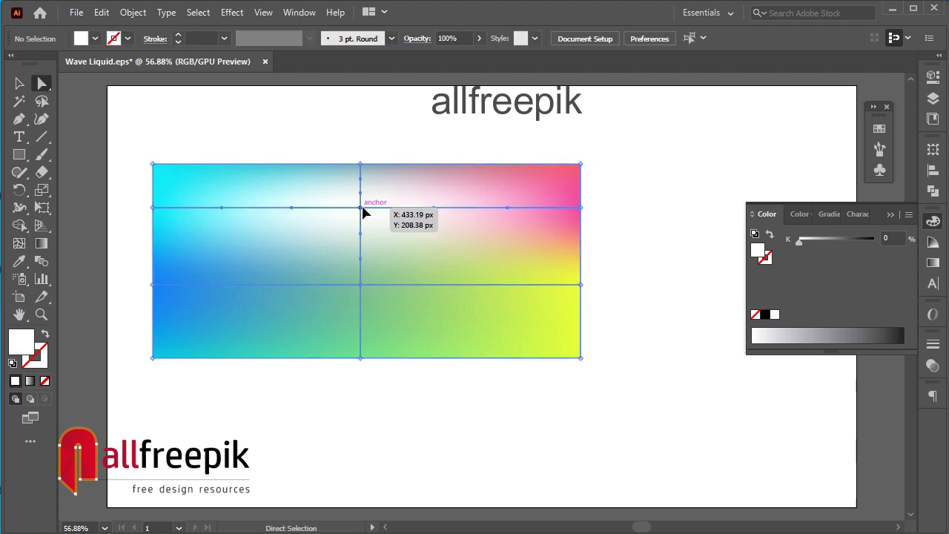
pyautogui.click(908, 214)
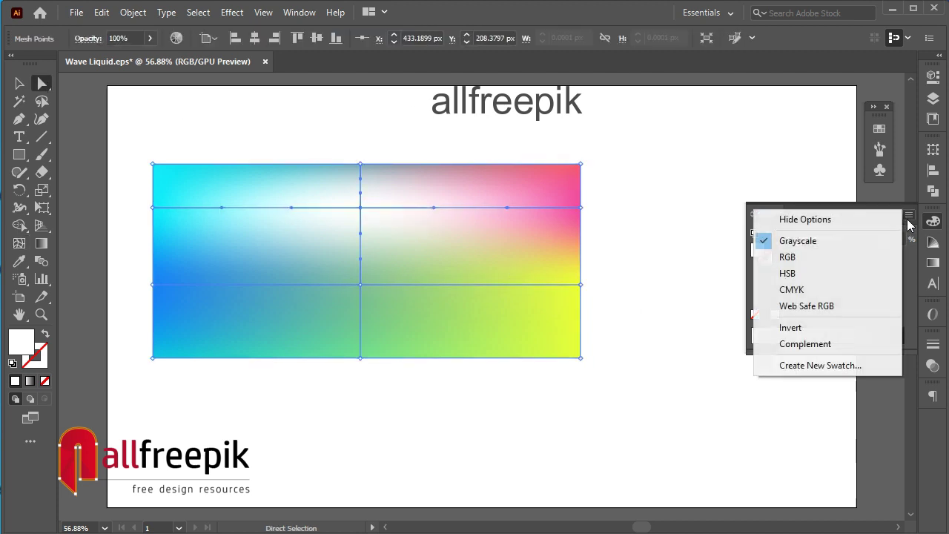
pyautogui.click(788, 272)
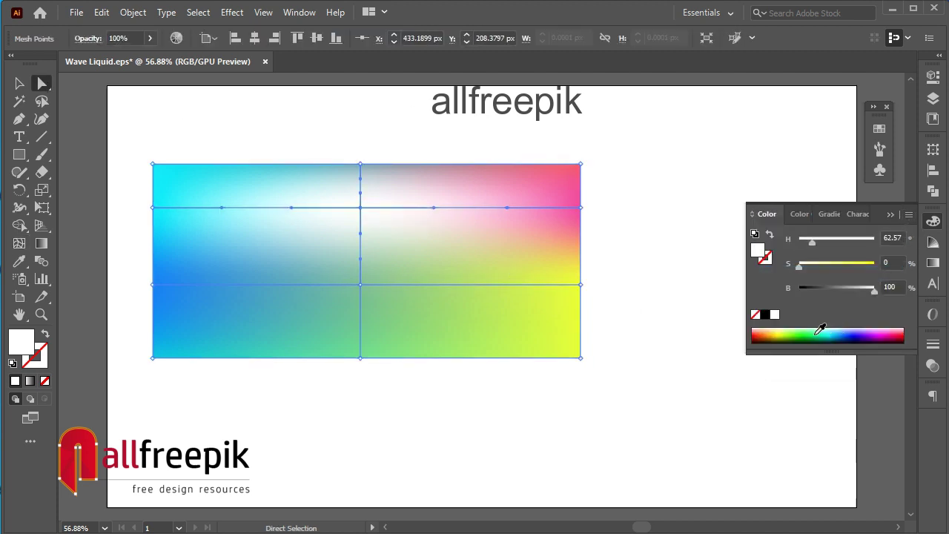
pyautogui.click(808, 330)
pyautogui.click(851, 330)
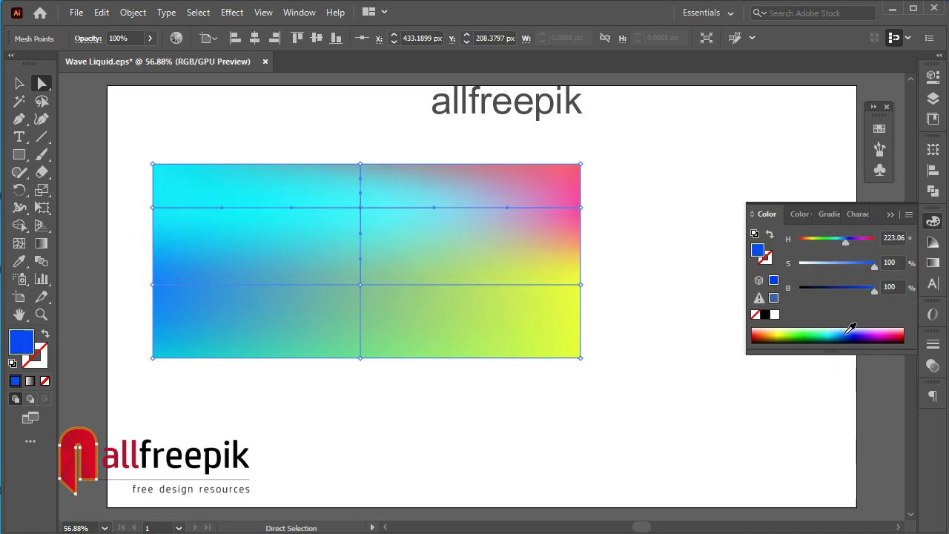
pyautogui.click(841, 331)
pyautogui.click(480, 121)
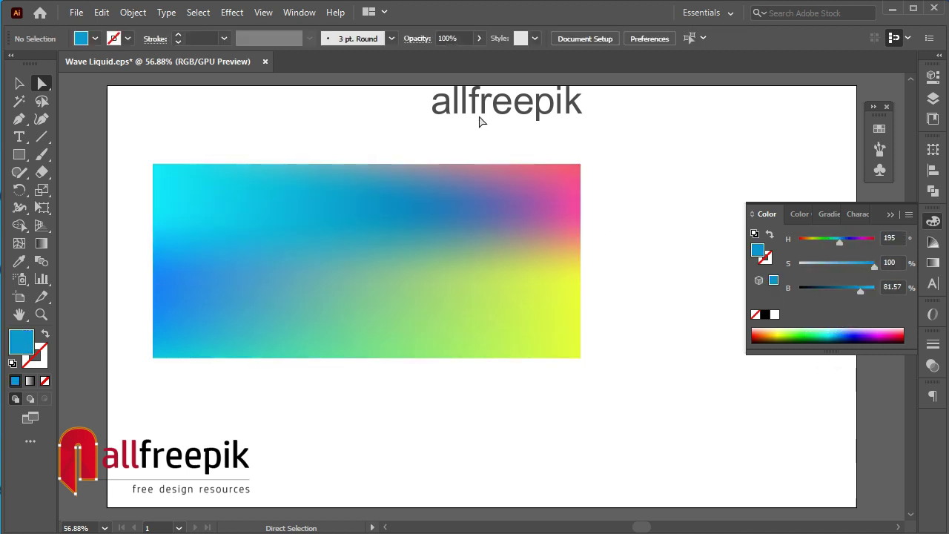
pyautogui.click(360, 234)
pyautogui.click(504, 161)
pyautogui.moveTo(365, 404); pyautogui.dragTo(404, 336)
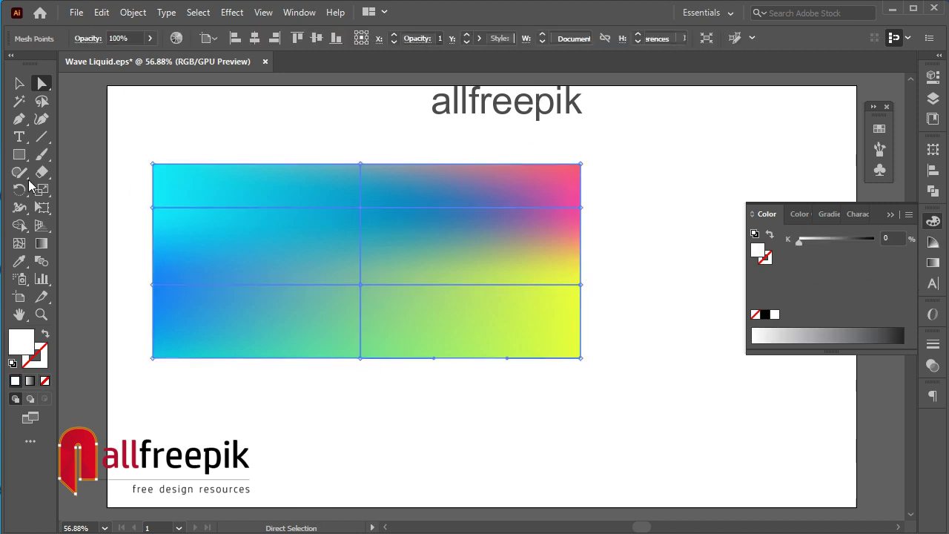
# - Add a left-edge mesh row and colour its left point deep blue
pyautogui.click(20, 242)
pyautogui.click(152, 244)
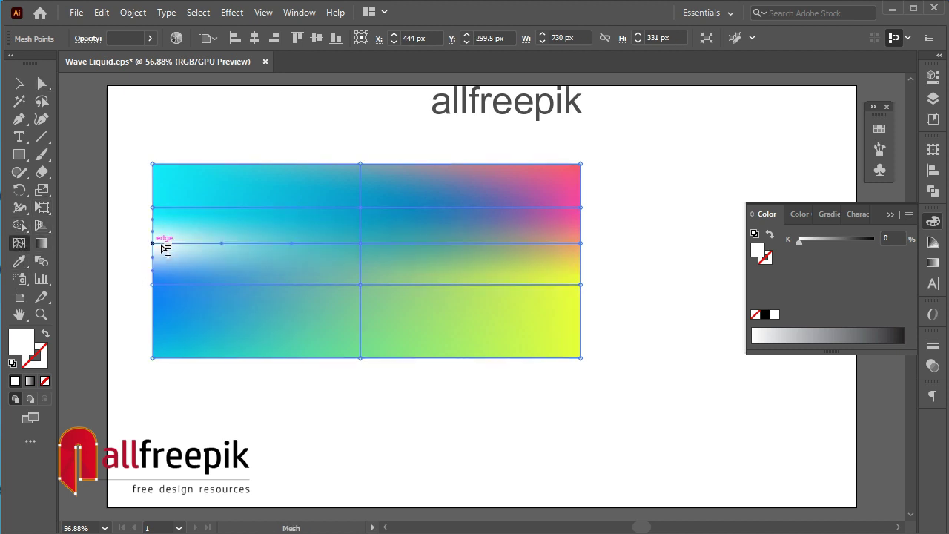
pyautogui.press('a')
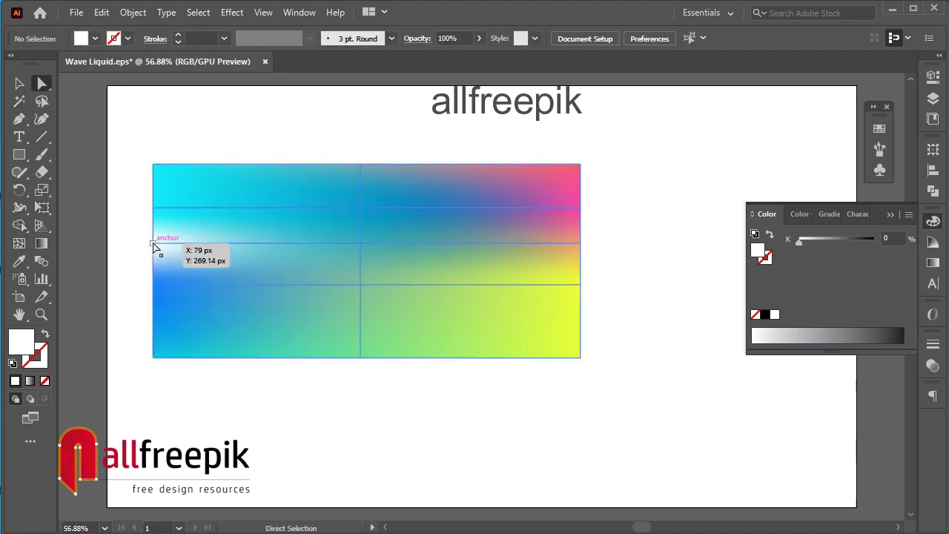
pyautogui.click(153, 243)
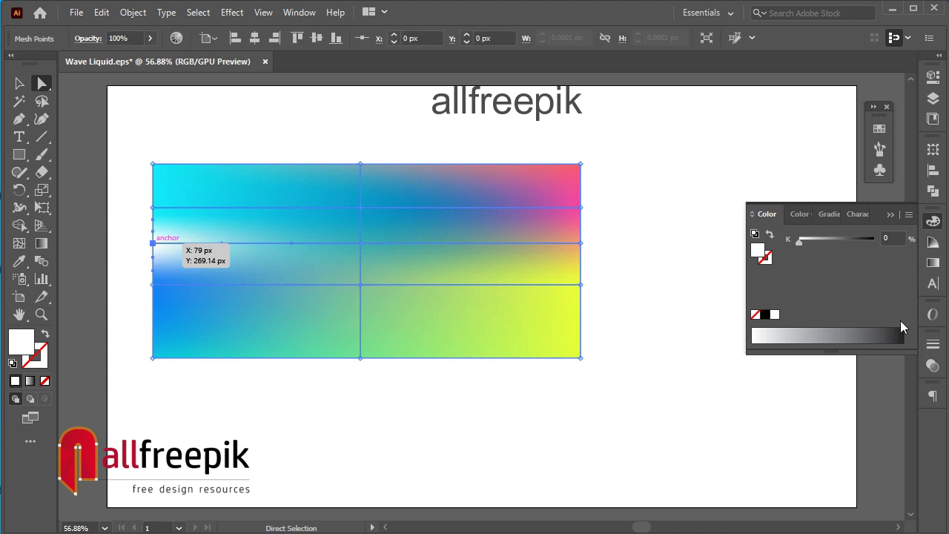
pyautogui.click(909, 215)
pyautogui.click(862, 276)
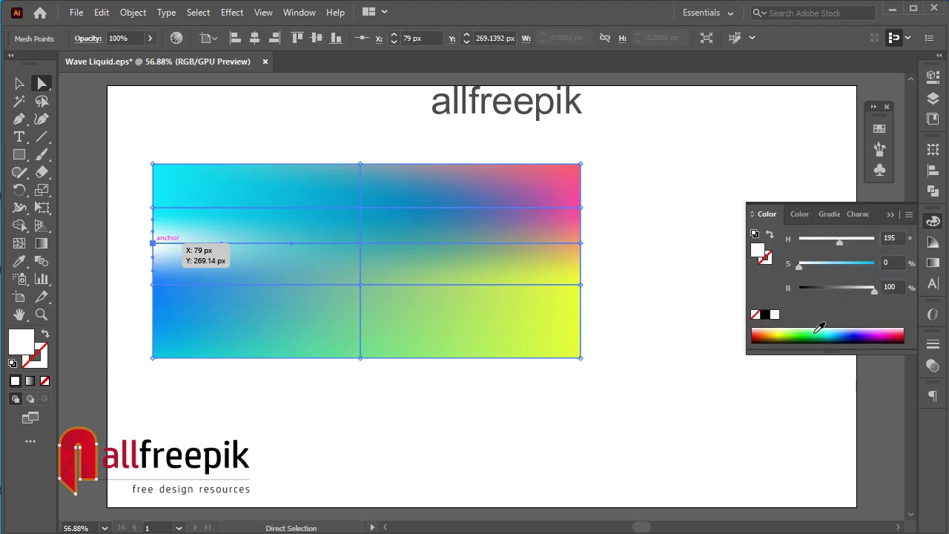
pyautogui.click(832, 332)
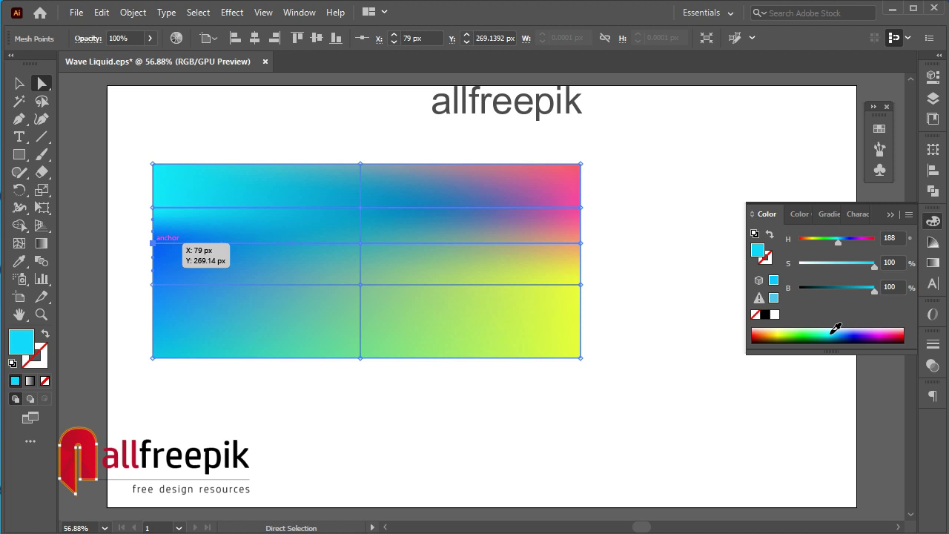
pyautogui.click(827, 333)
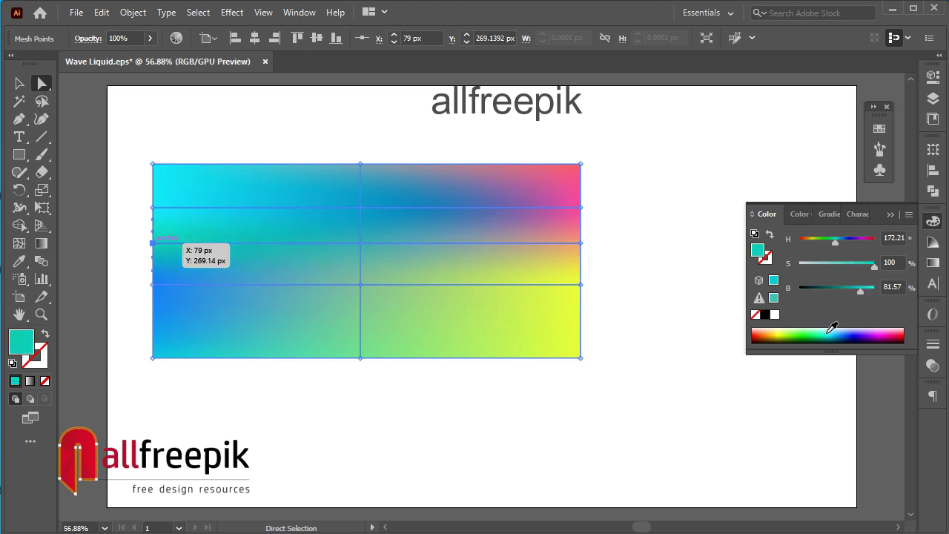
pyautogui.click(833, 330)
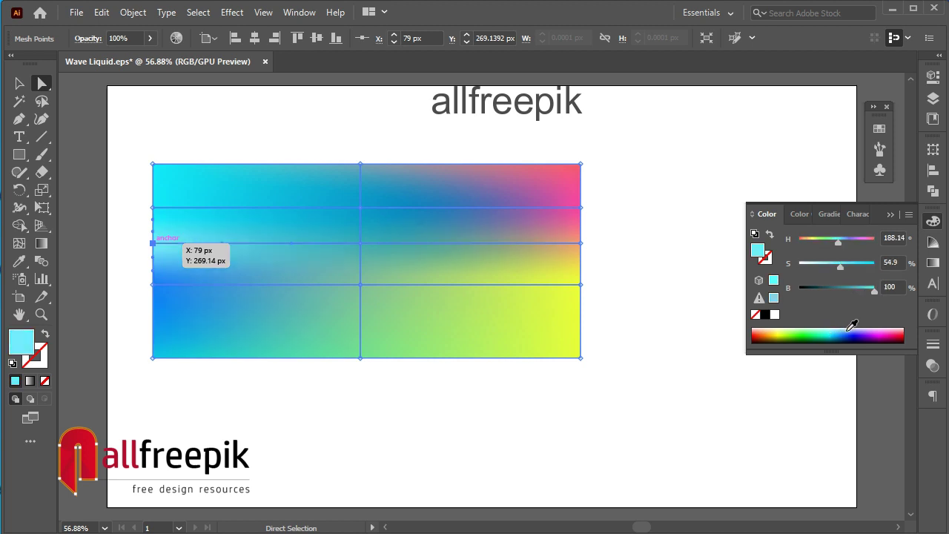
pyautogui.click(855, 329)
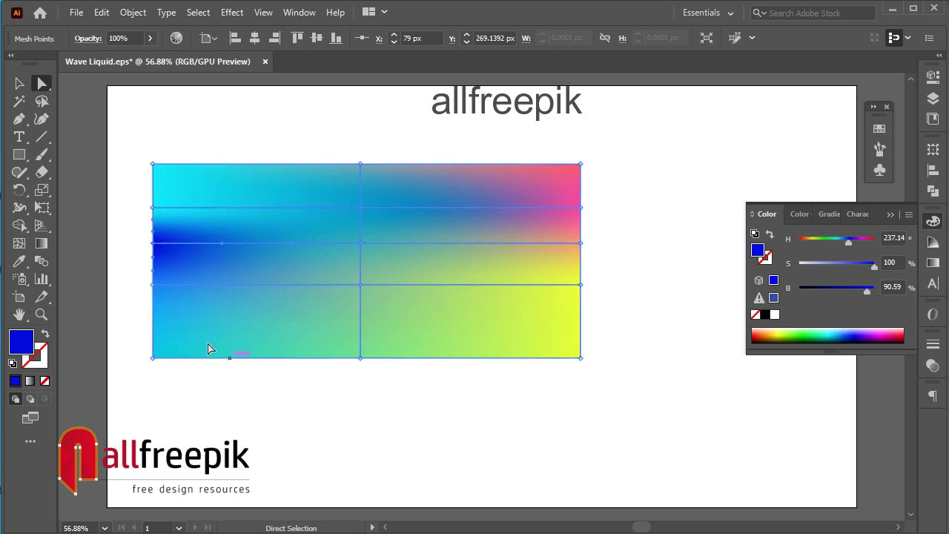
pyautogui.click(126, 325)
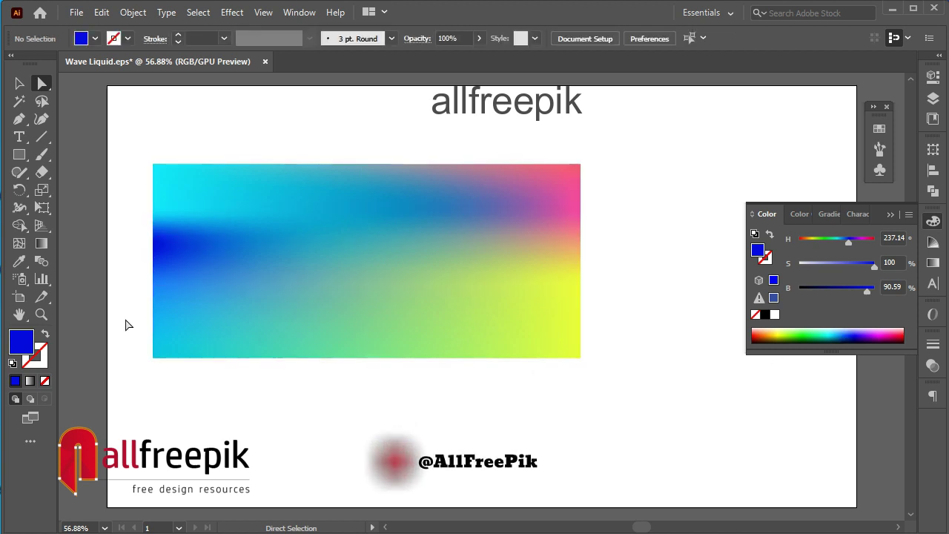
pyautogui.click(191, 344)
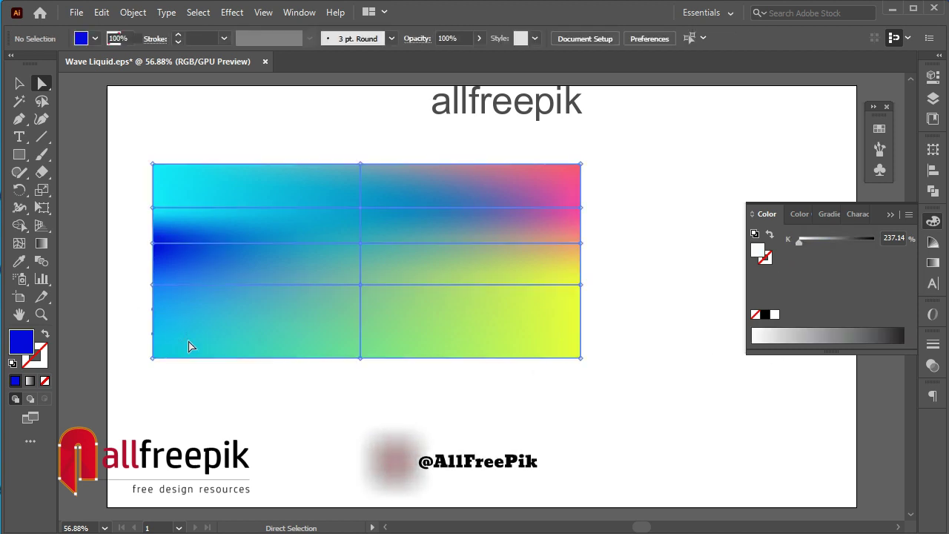
# - Add a mesh row near the bottom-left edge and colour its left point purple in HSB
pyautogui.click(20, 245)
pyautogui.click(152, 323)
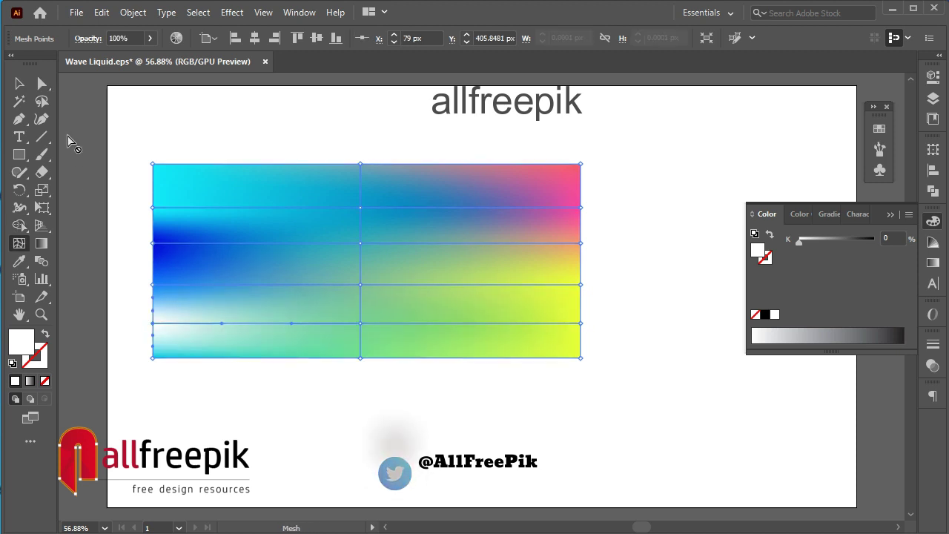
pyautogui.click(42, 83)
pyautogui.click(141, 322)
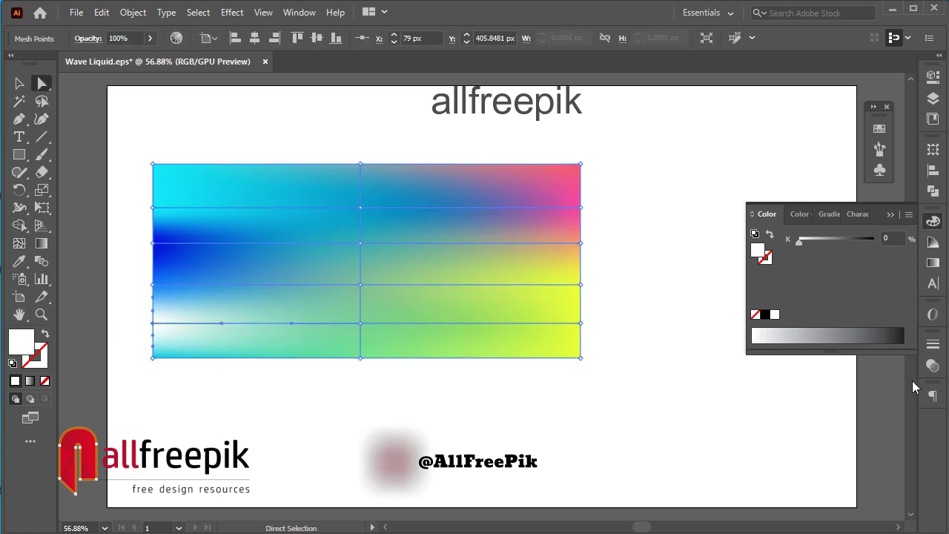
pyautogui.click(908, 215)
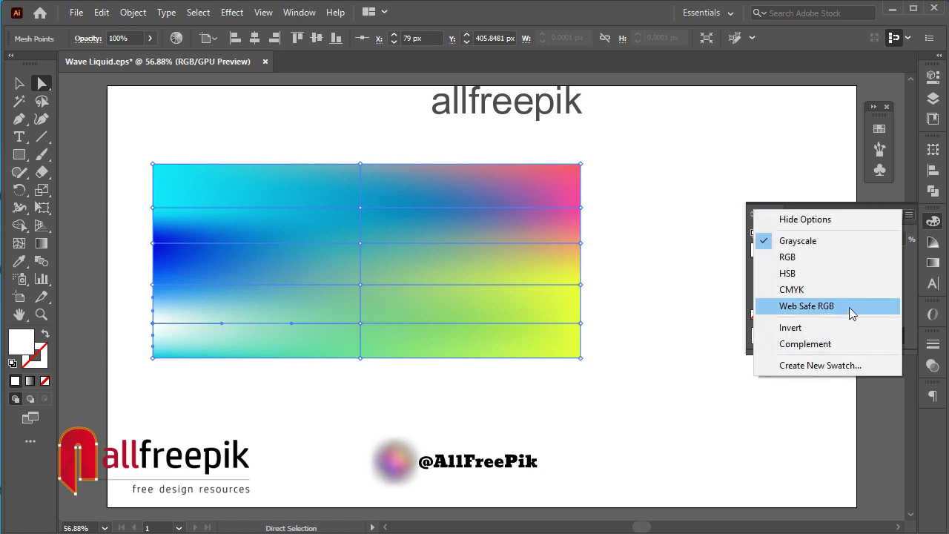
pyautogui.click(831, 274)
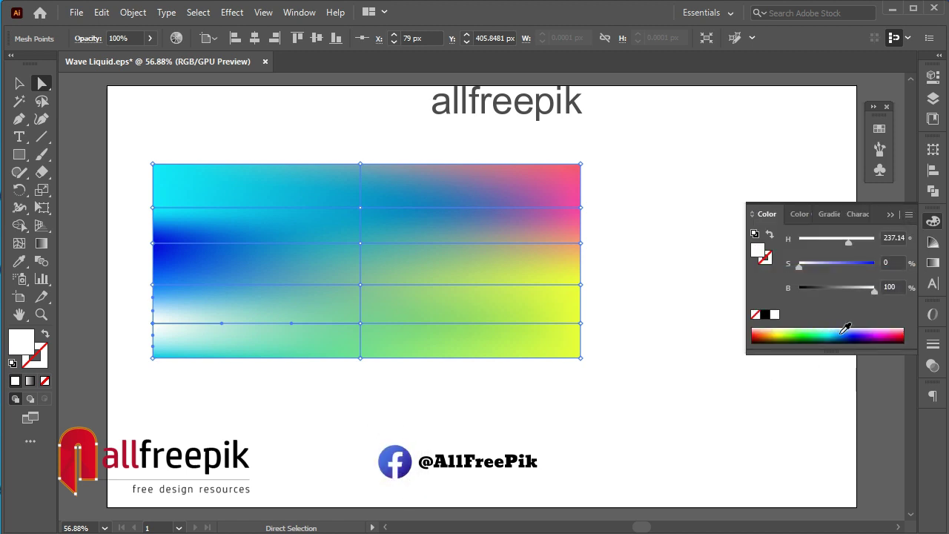
pyautogui.click(865, 332)
pyautogui.click(670, 333)
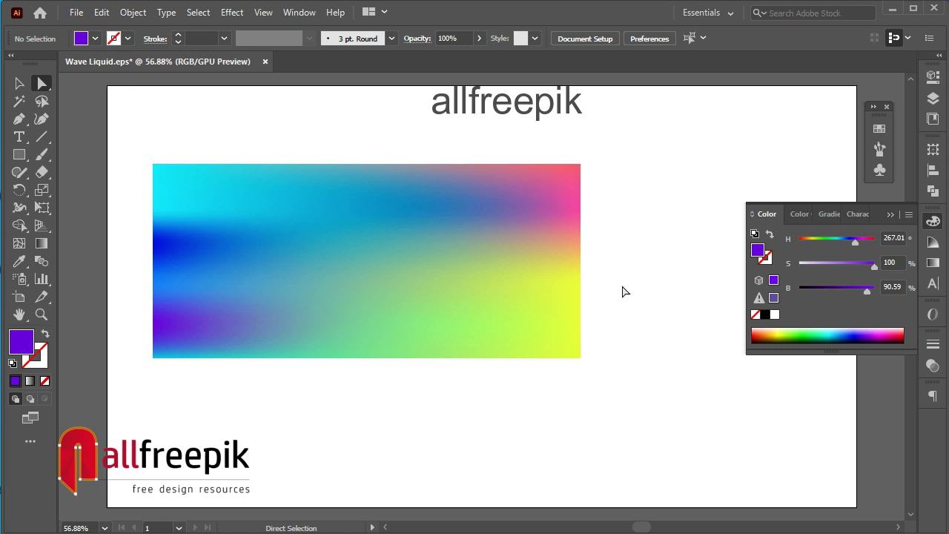
pyautogui.click(434, 307)
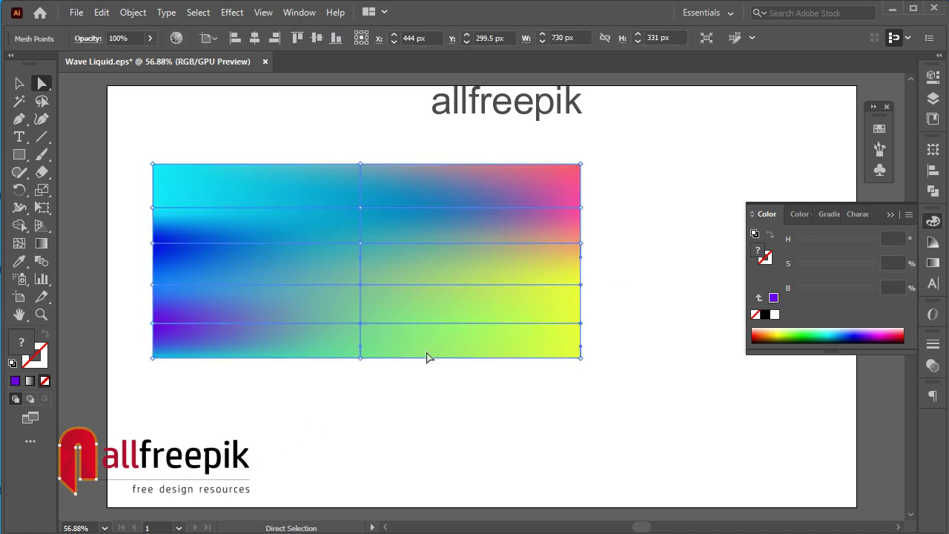
# - Make a middle-right mesh point fully saturated lime green and a lower-right point pure yellow
pyautogui.click(604, 237)
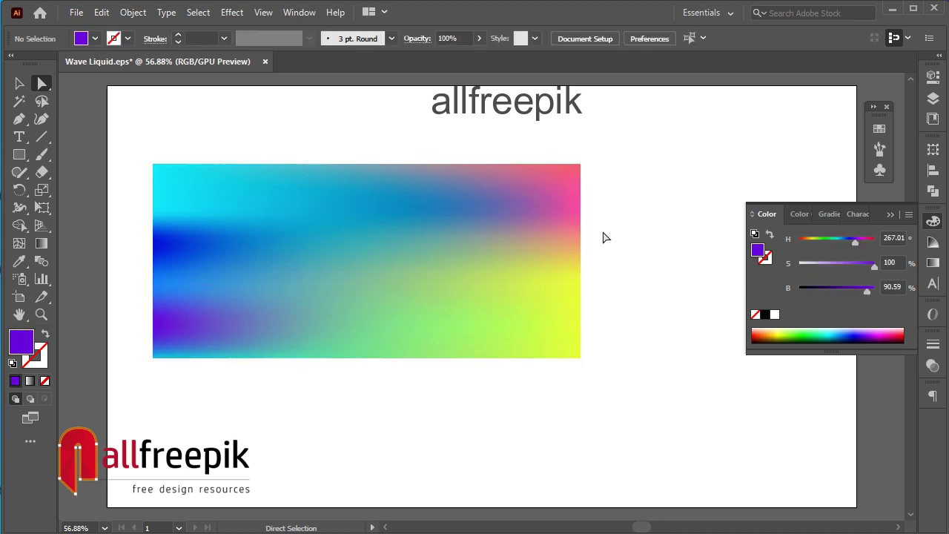
pyautogui.click(564, 265)
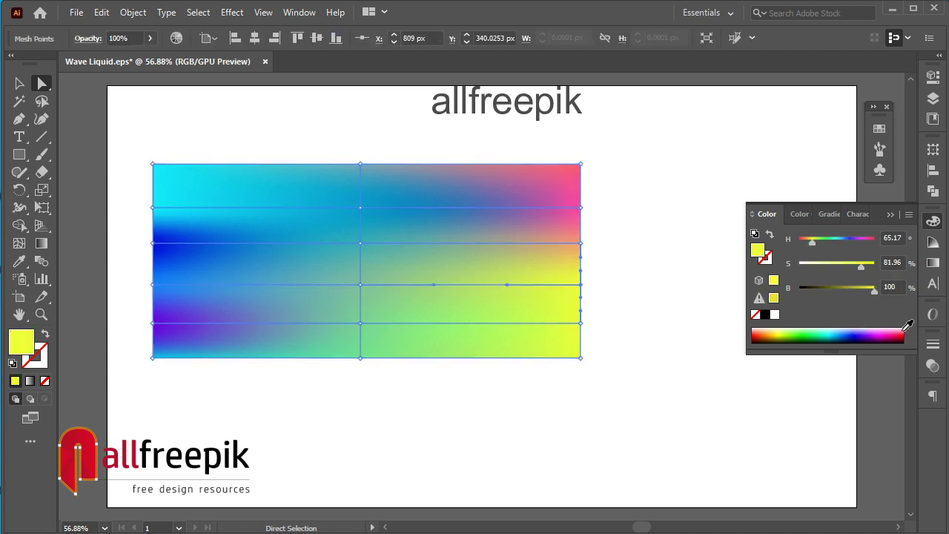
pyautogui.click(816, 244)
pyautogui.moveTo(863, 267); pyautogui.dragTo(879, 267)
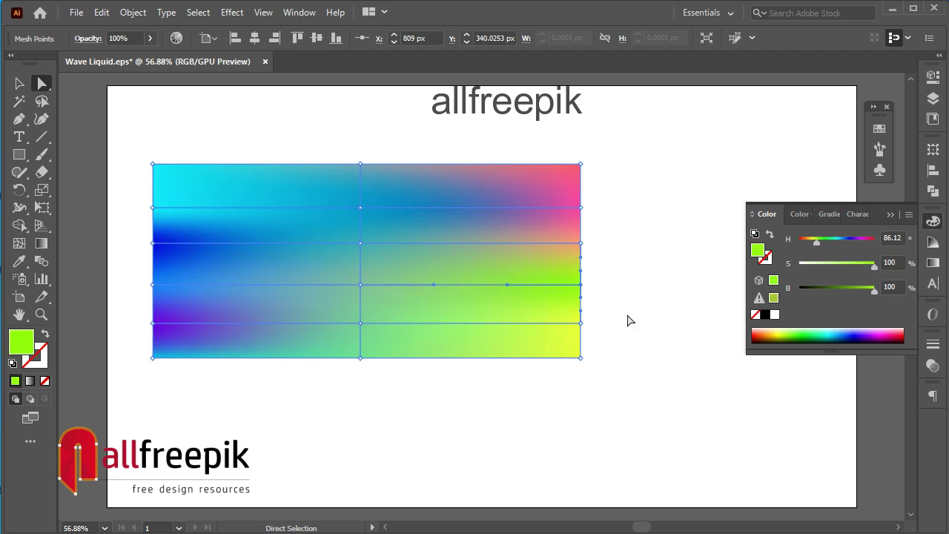
pyautogui.moveTo(563, 334); pyautogui.dragTo(564, 326)
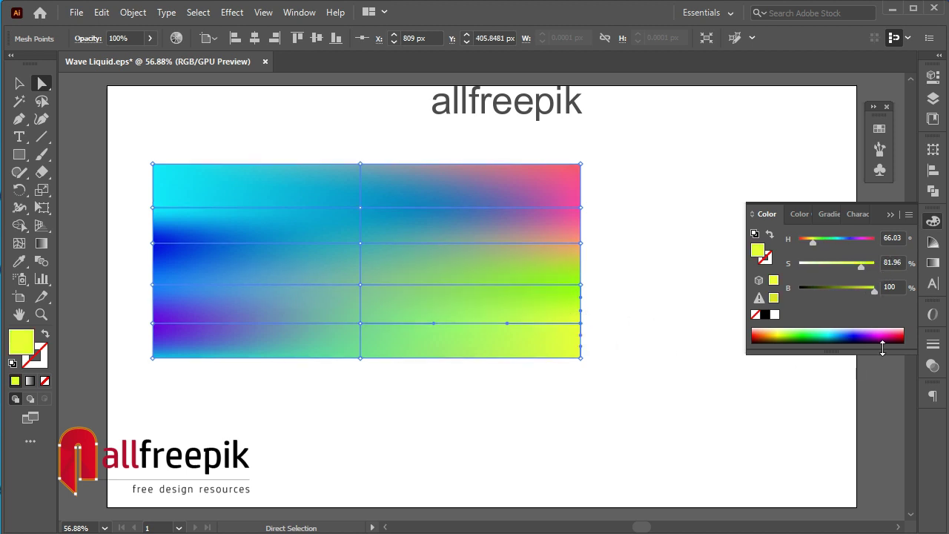
pyautogui.click(778, 330)
pyautogui.click(469, 395)
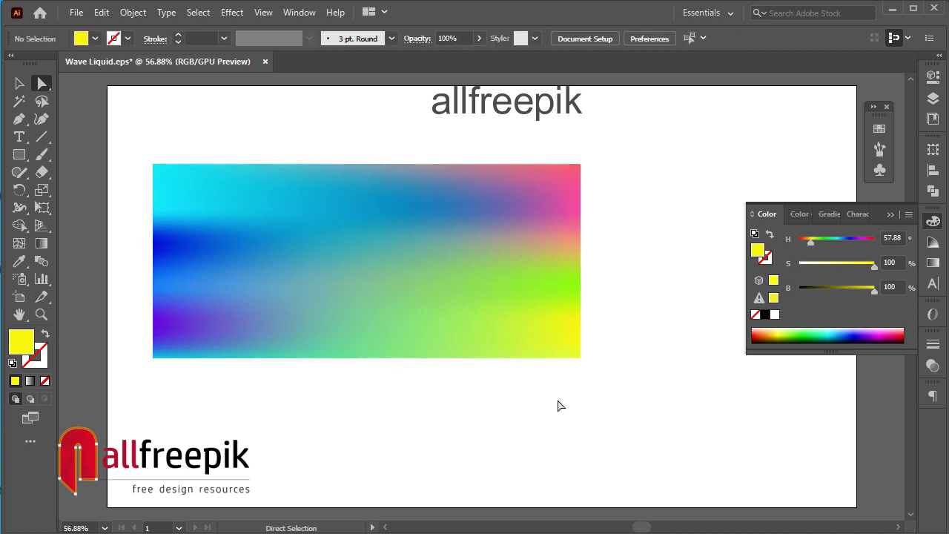
pyautogui.click(19, 83)
# - Drag the mesh's bottom edge up and lower its top edge slightly, forming a thin band
pyautogui.click(433, 292)
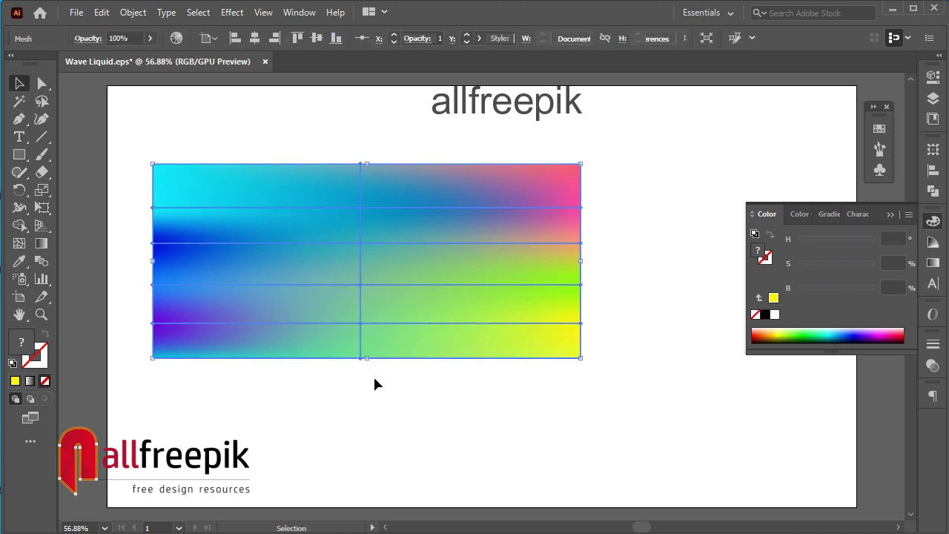
pyautogui.moveTo(366, 359); pyautogui.dragTo(386, 233)
pyautogui.click(592, 339)
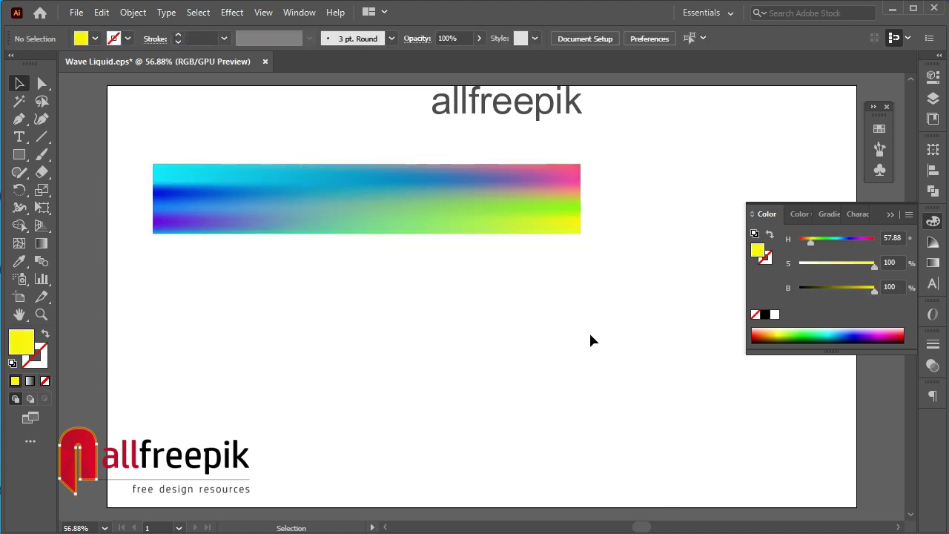
pyautogui.click(382, 176)
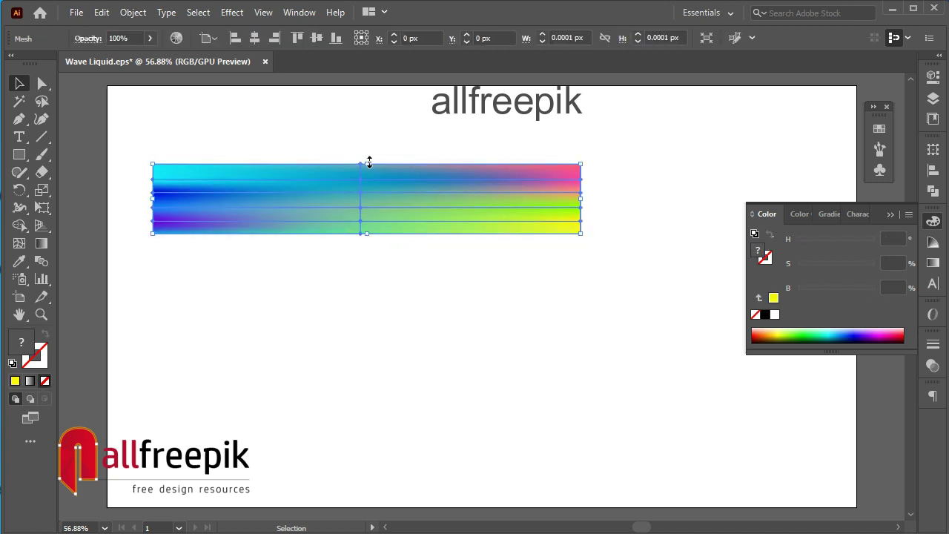
pyautogui.moveTo(367, 164); pyautogui.dragTo(424, 205)
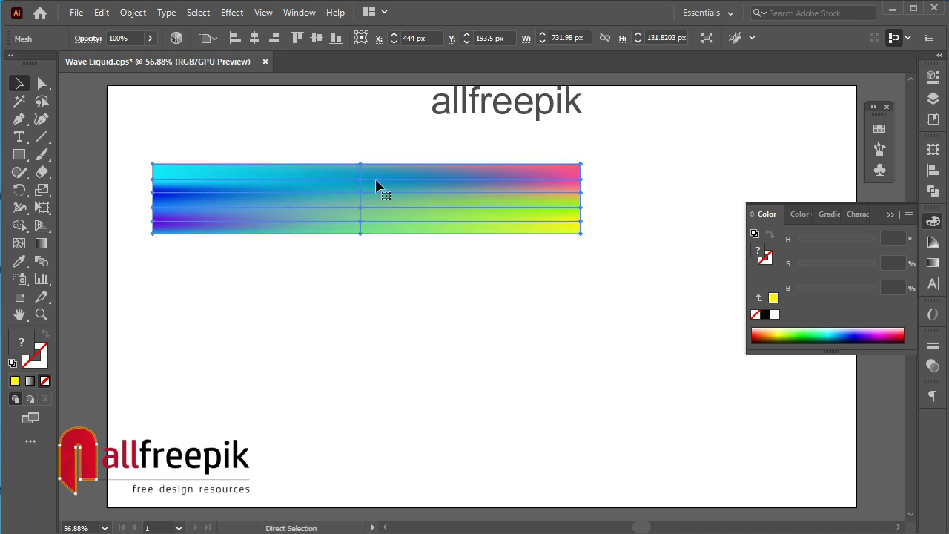
pyautogui.moveTo(366, 162); pyautogui.dragTo(373, 169)
pyautogui.click(334, 126)
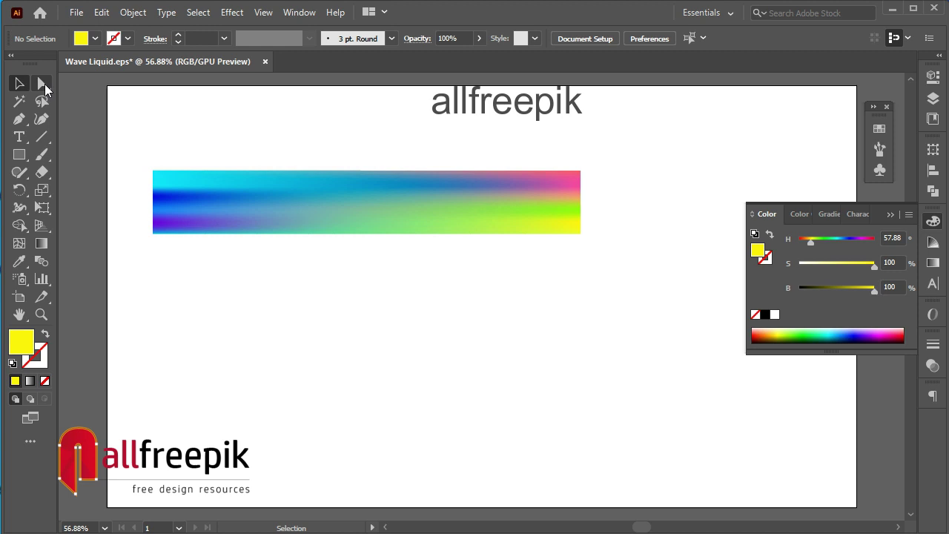
# - Select and slightly nudge mesh points on the band's right side, checking the colour blend
pyautogui.click(42, 84)
pyautogui.click(475, 195)
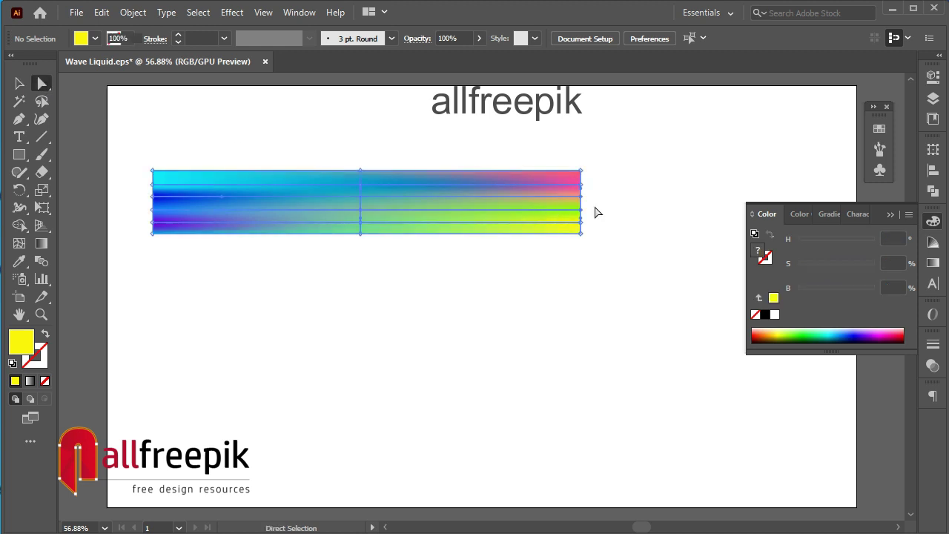
pyautogui.click(601, 214)
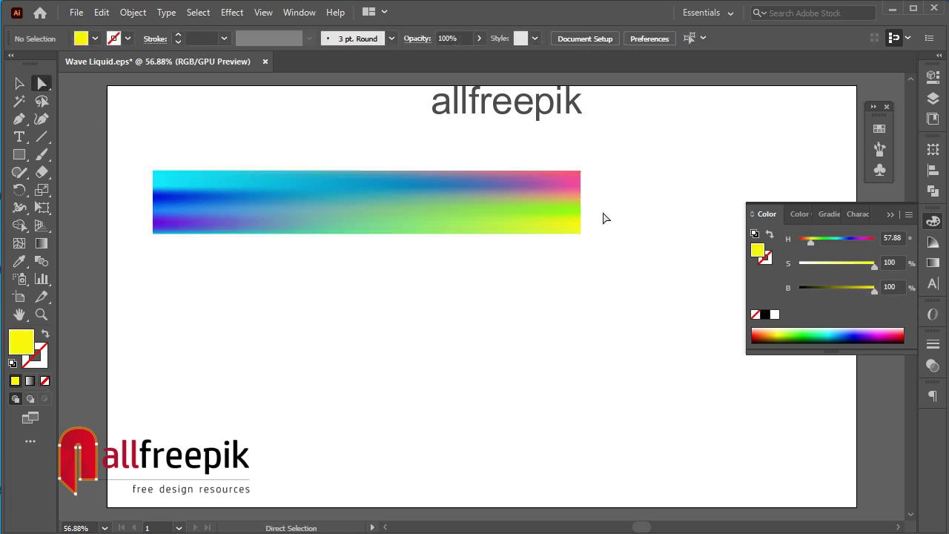
pyautogui.click(581, 210)
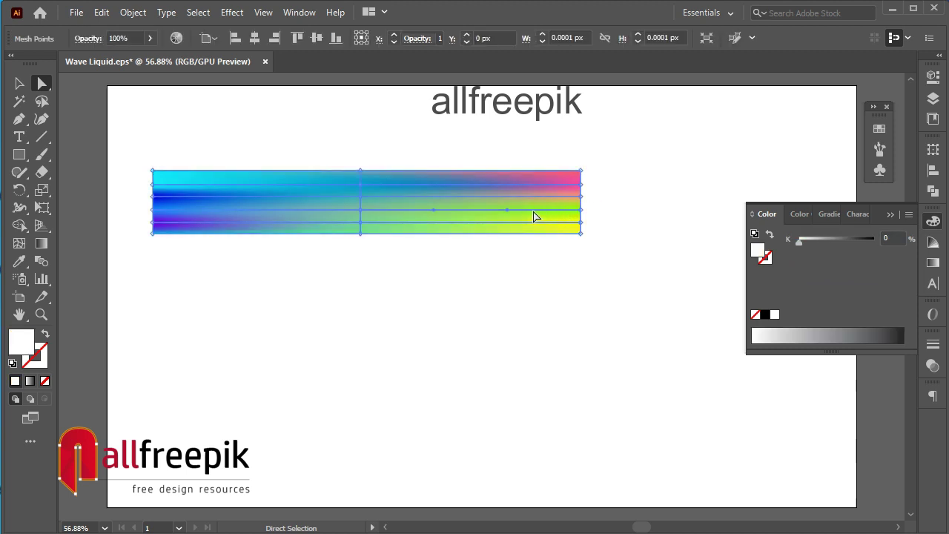
pyautogui.moveTo(583, 216); pyautogui.dragTo(580, 218)
pyautogui.click(586, 228)
pyautogui.click(644, 261)
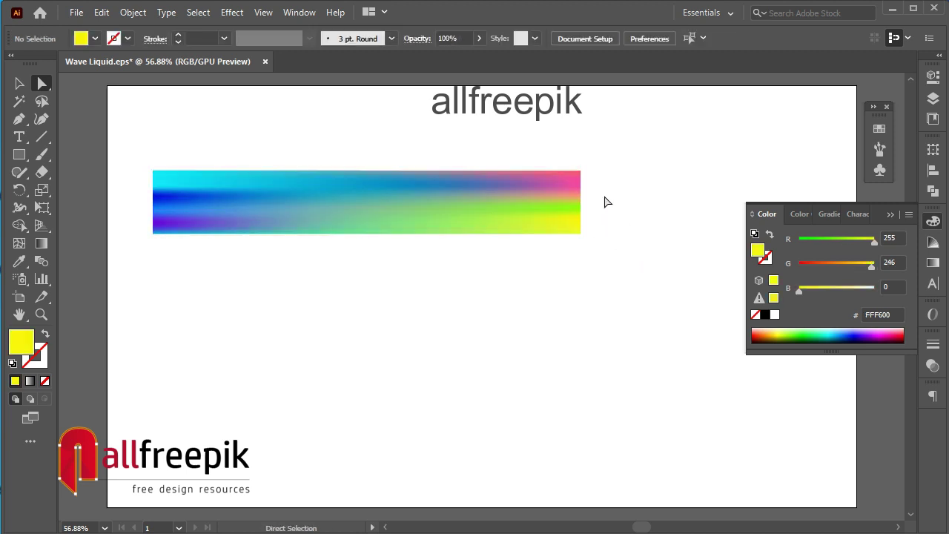
pyautogui.click(582, 187)
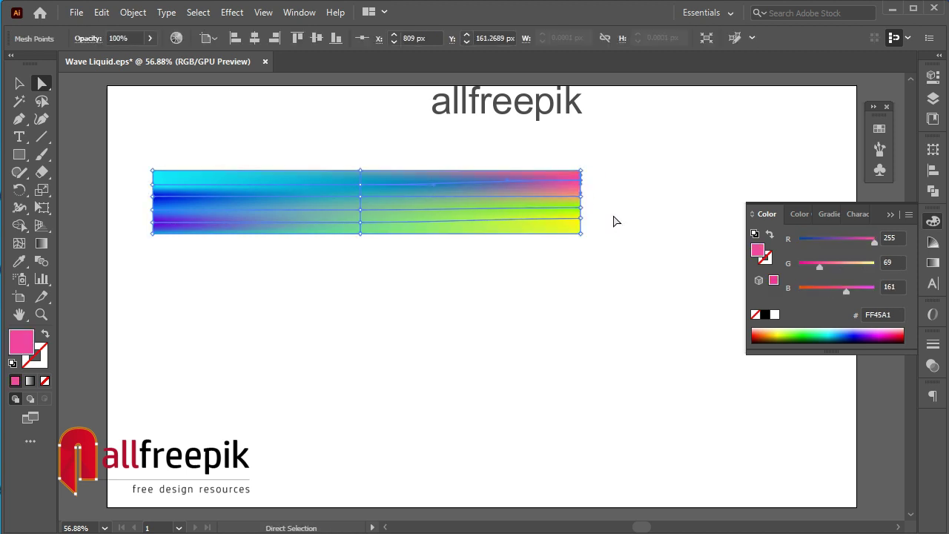
pyautogui.click(615, 218)
# - Raise the band's left-edge mesh point to bend the blue streak upward
pyautogui.click(211, 220)
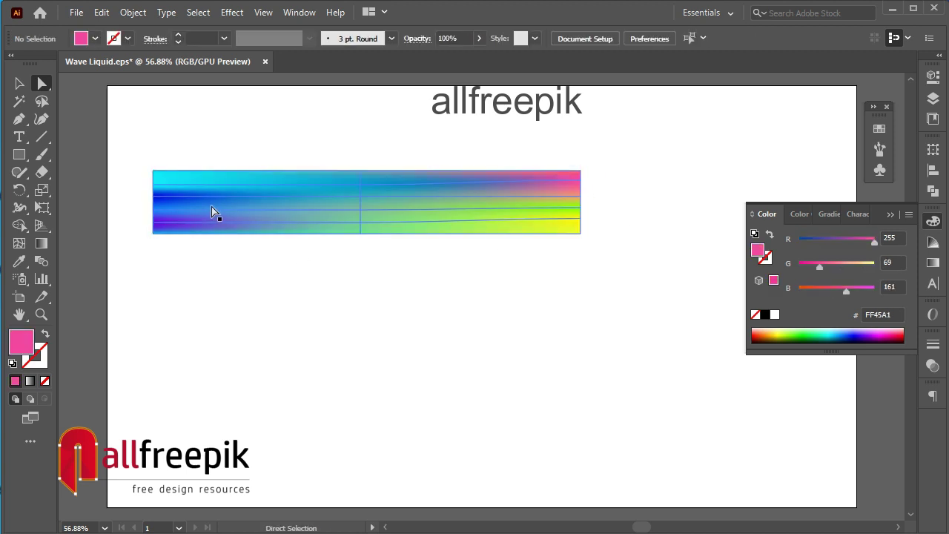
pyautogui.click(153, 193)
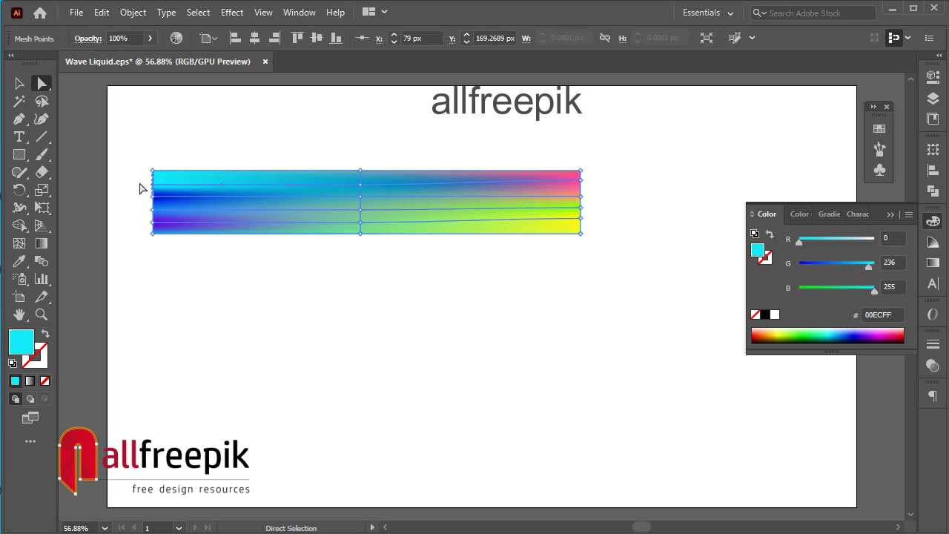
pyautogui.moveTo(153, 193); pyautogui.dragTo(153, 187)
pyautogui.click(216, 140)
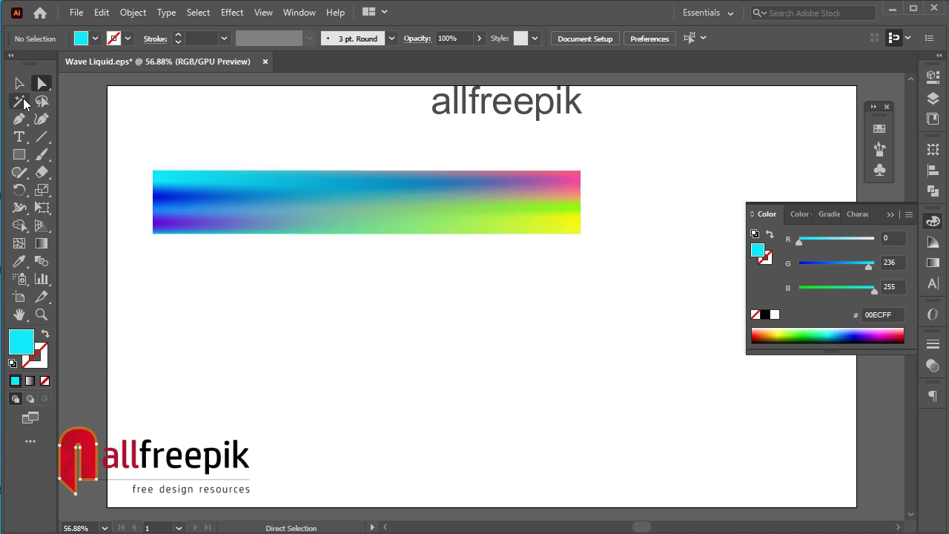
pyautogui.click(19, 83)
# - Nudge the gradient band up and place a duplicate copy directly below it
pyautogui.click(391, 227)
pyautogui.moveTo(391, 227); pyautogui.dragTo(398, 205)
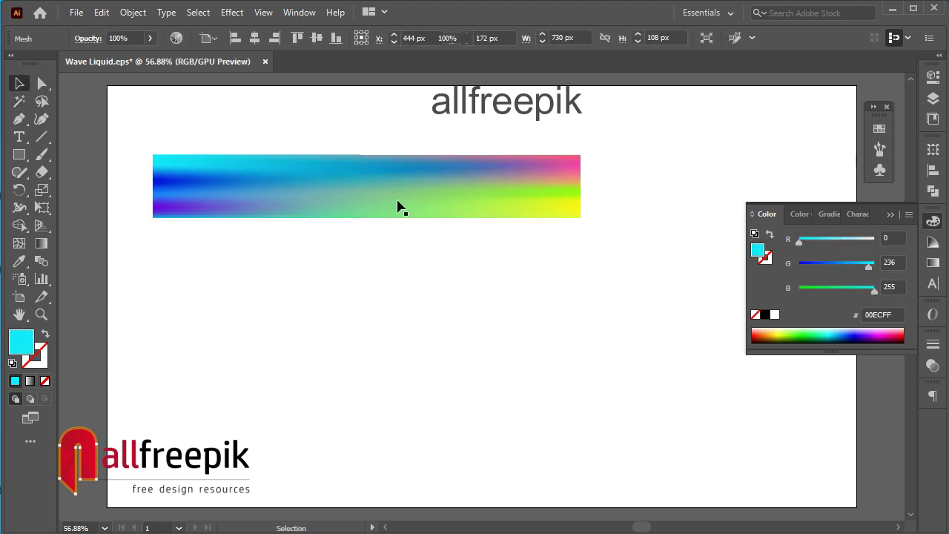
pyautogui.hotkey('ctrl', 'shift', 'a')
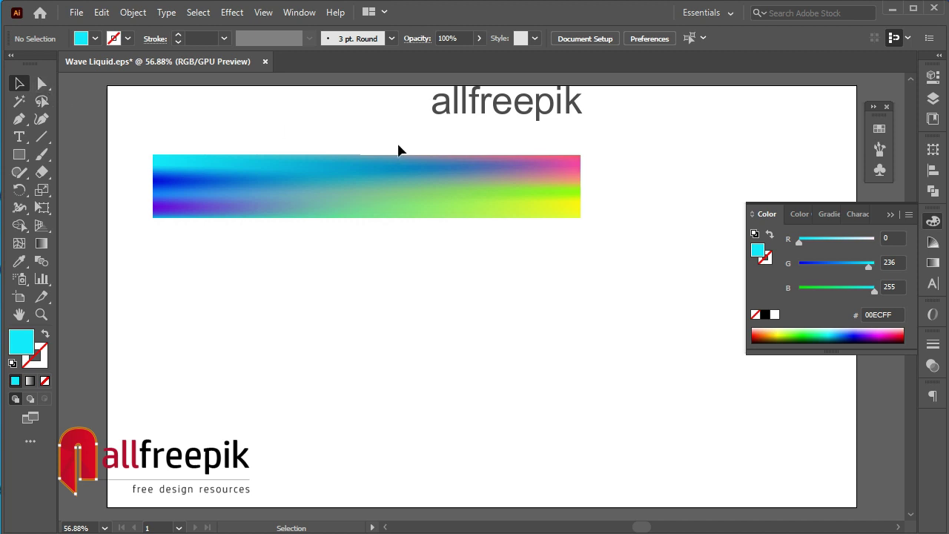
pyautogui.moveTo(464, 168)
pyautogui.mouseDown()
pyautogui.moveTo(425, 227)
pyautogui.moveTo(427, 261)
pyautogui.mouseUp()
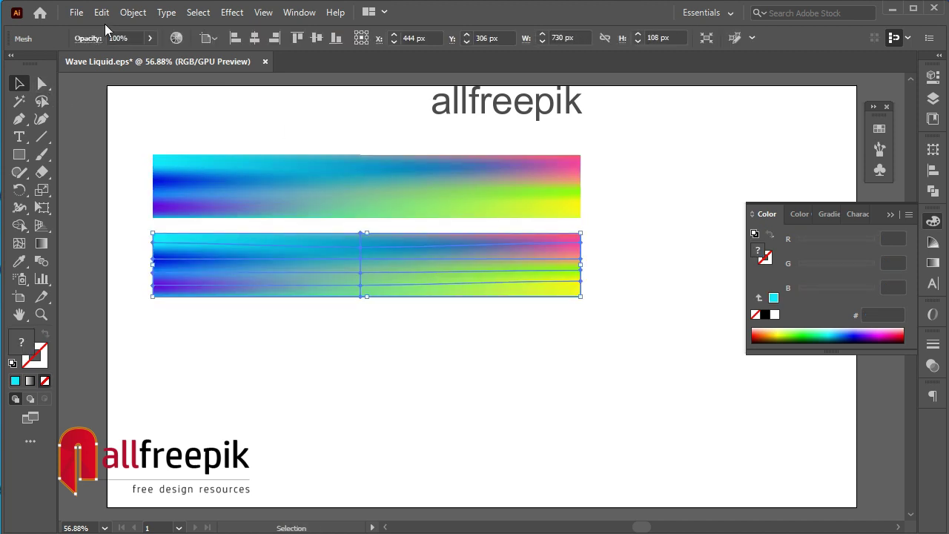
pyautogui.click(133, 12)
pyautogui.moveTo(101, 12)
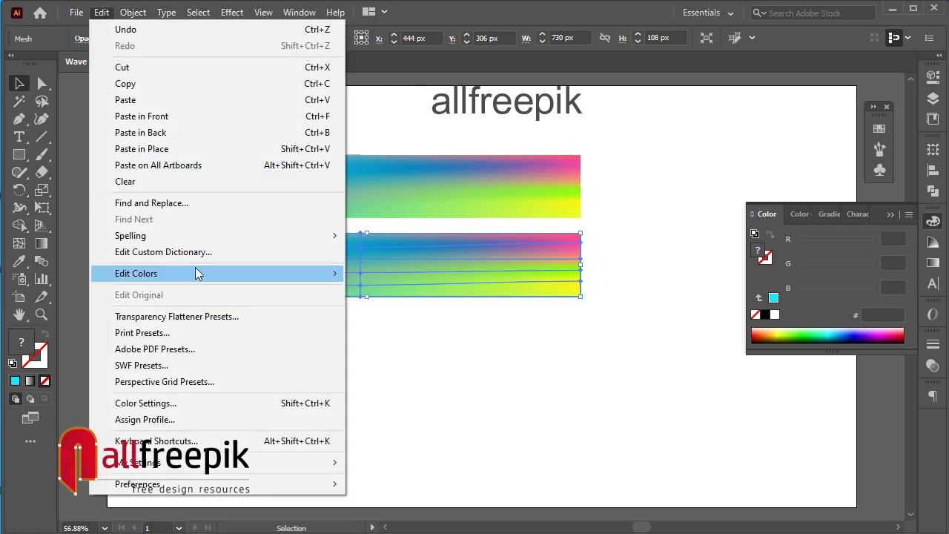
# - Recolour the copied band so its yellows turn orange, salmon turns pink, and others shift to violet-magenta
pyautogui.moveTo(136, 273)
pyautogui.click(393, 273)
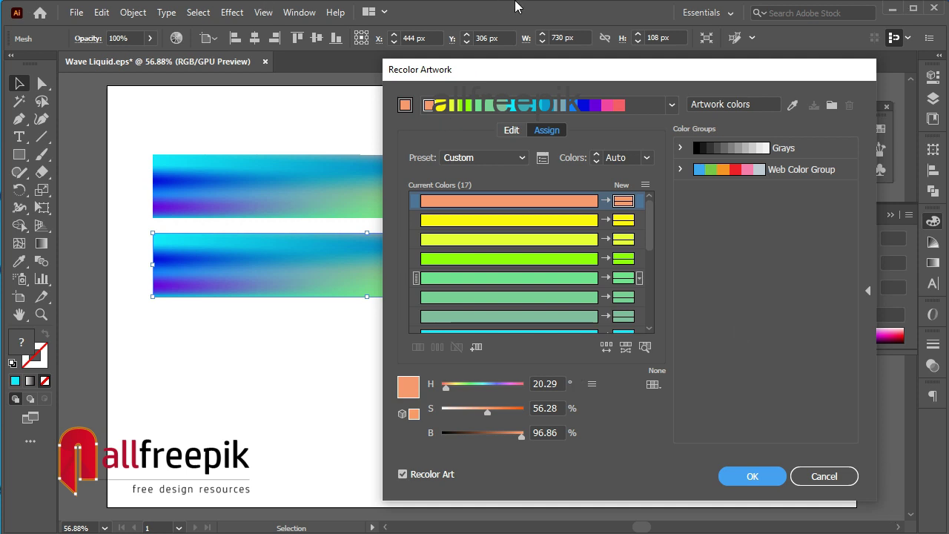
pyautogui.click(512, 130)
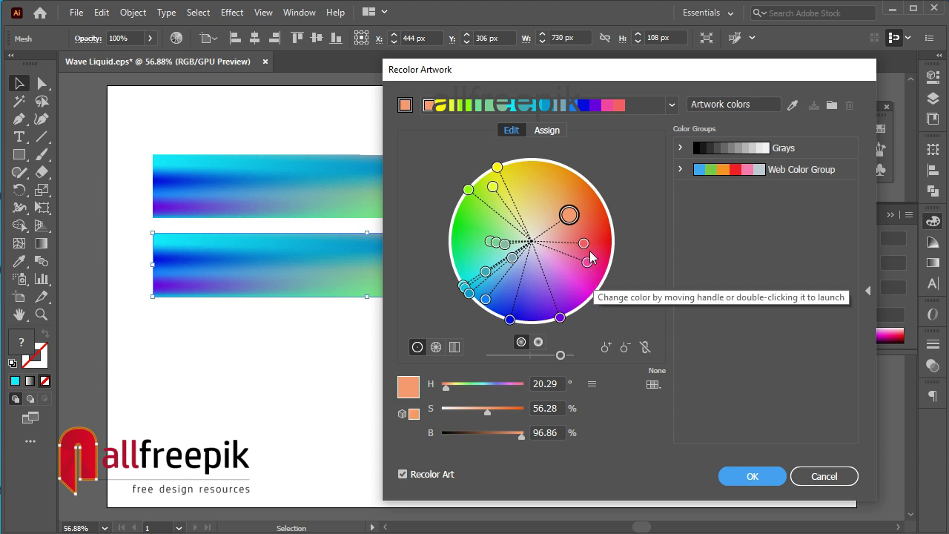
pyautogui.moveTo(495, 169)
pyautogui.mouseDown()
pyautogui.moveTo(526, 166)
pyautogui.moveTo(560, 178)
pyautogui.mouseUp()
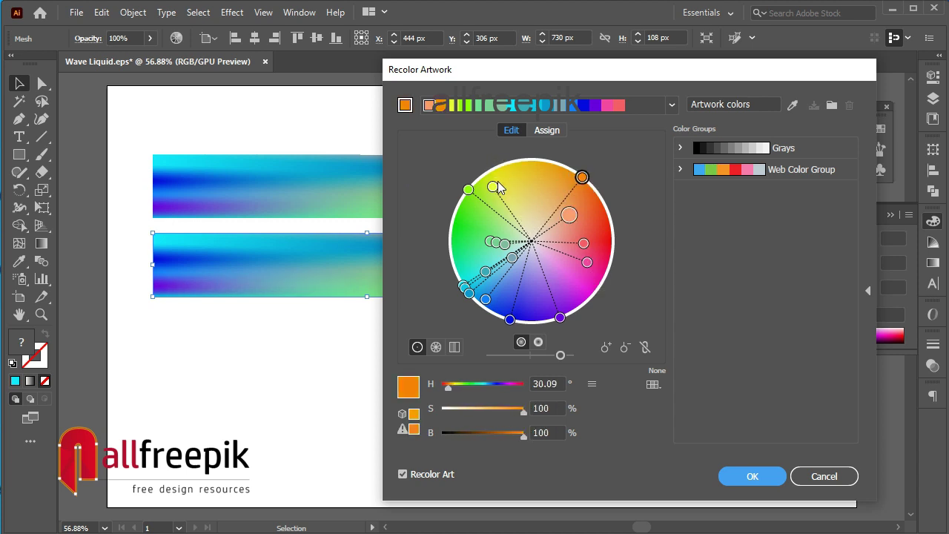
pyautogui.moveTo(494, 185); pyautogui.dragTo(564, 189)
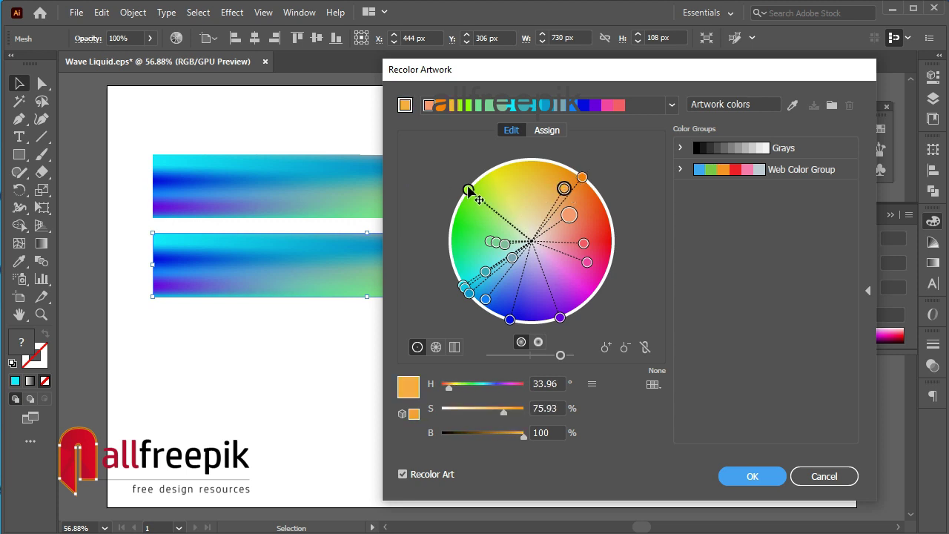
pyautogui.moveTo(470, 191); pyautogui.dragTo(549, 167)
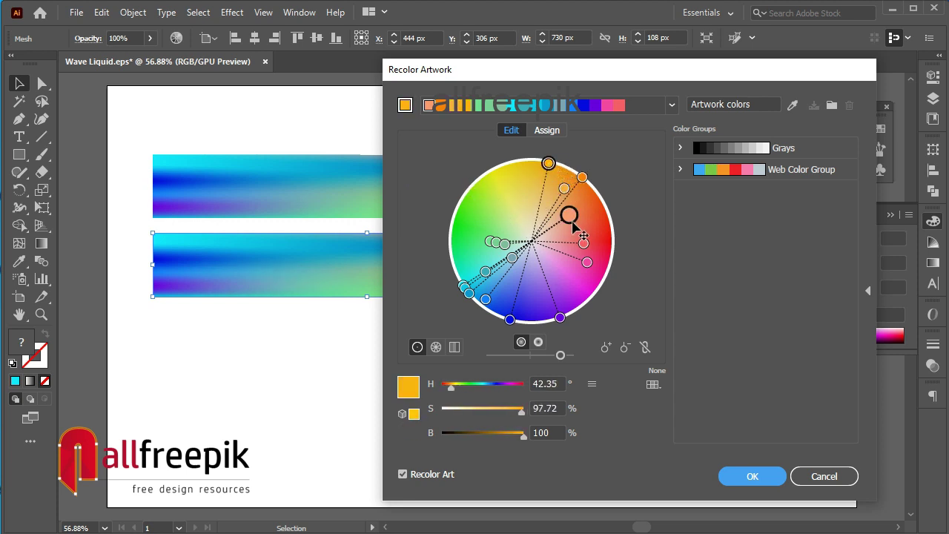
pyautogui.click(571, 218)
pyautogui.moveTo(560, 268); pyautogui.dragTo(564, 290)
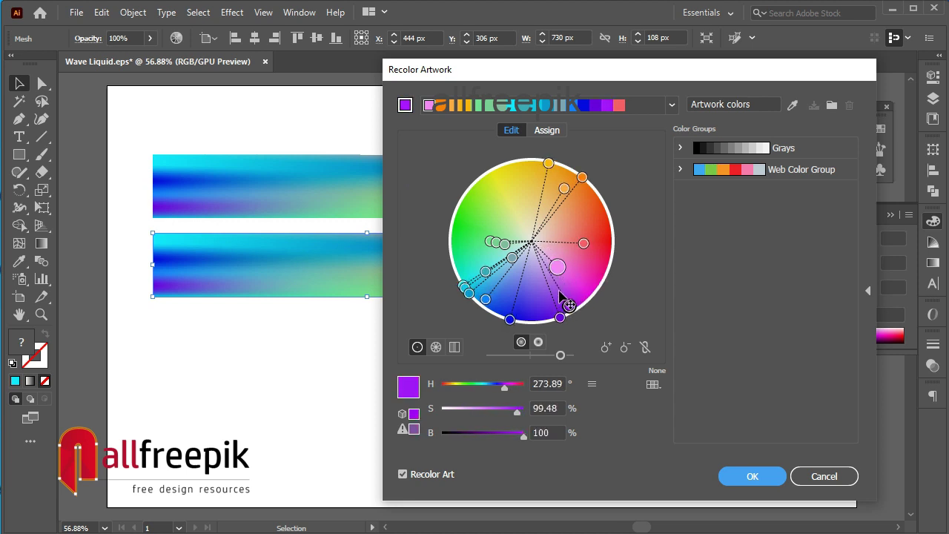
pyautogui.moveTo(584, 252)
pyautogui.mouseDown()
pyautogui.moveTo(588, 317)
pyautogui.moveTo(566, 312)
pyautogui.moveTo(595, 290)
pyautogui.mouseUp()
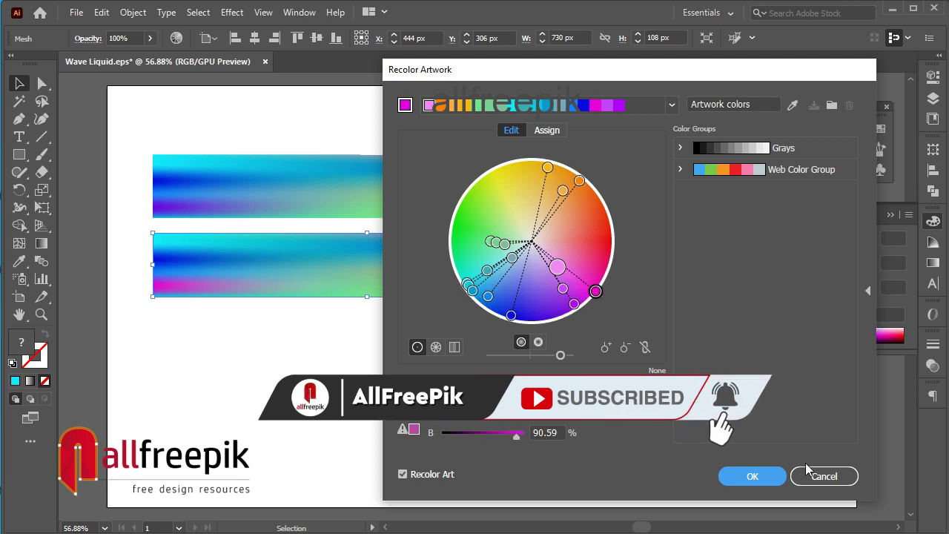
pyautogui.click(753, 476)
# - Place a third copy of the recoloured band beneath it
pyautogui.click(470, 349)
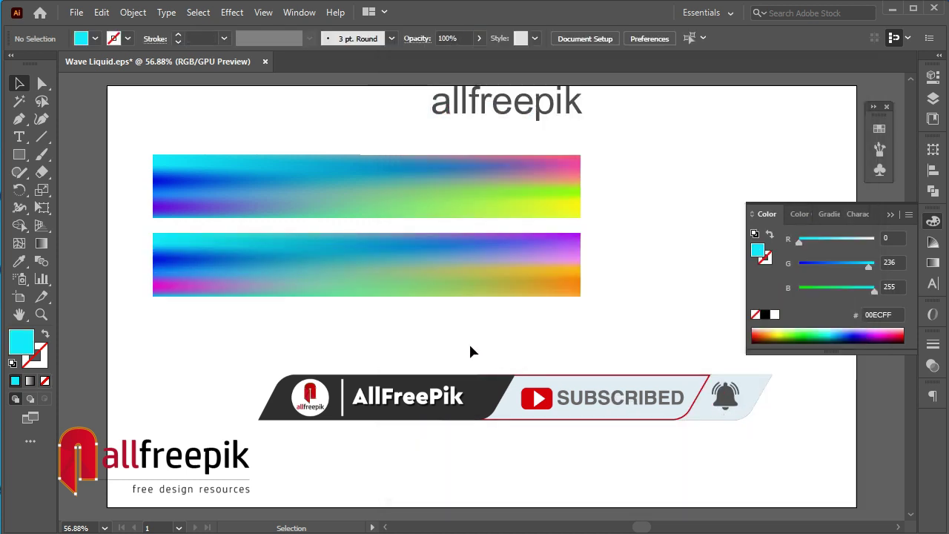
pyautogui.click(457, 269)
pyautogui.moveTo(413, 275); pyautogui.dragTo(436, 351)
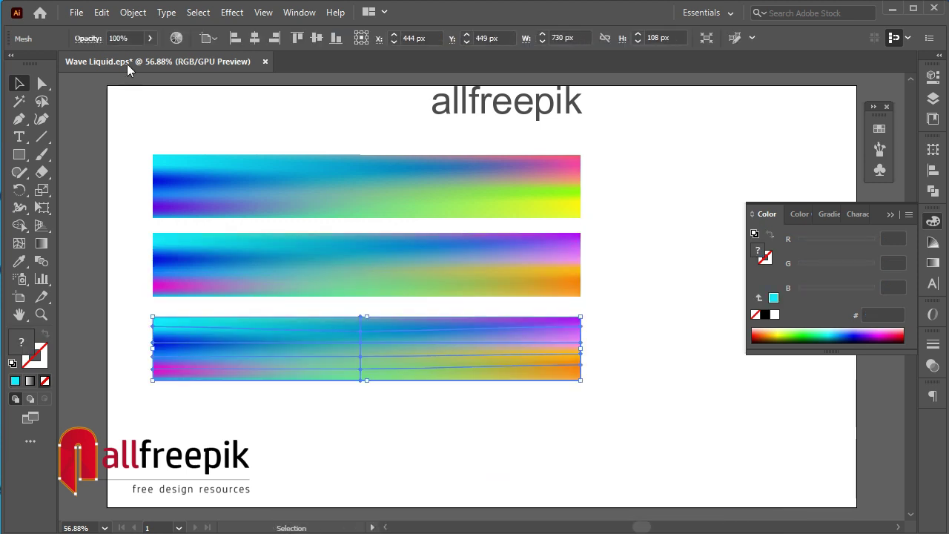
pyautogui.click(101, 12)
pyautogui.moveTo(135, 274)
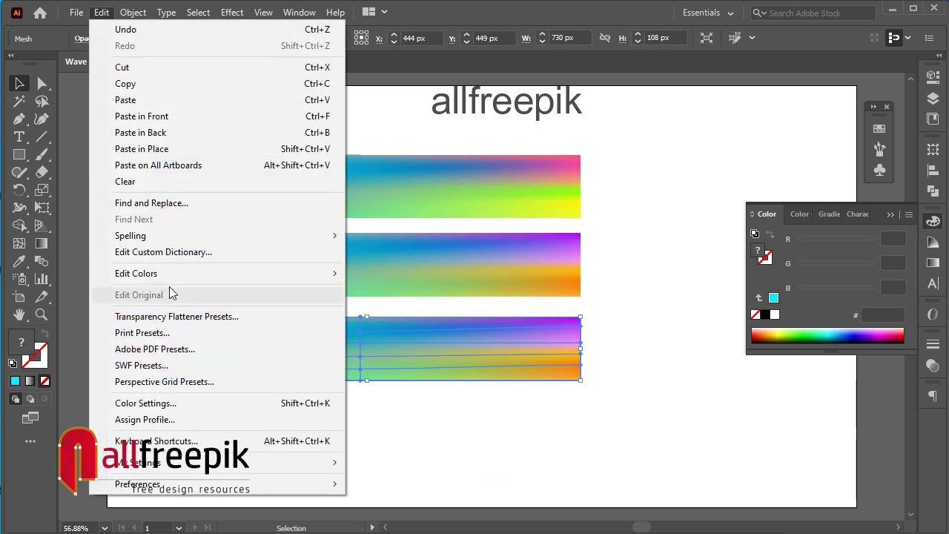
# - Recolour the bottom bar: orange to yellow-green, magenta to orange, pink to peach, purple to bright red
pyautogui.click(427, 275)
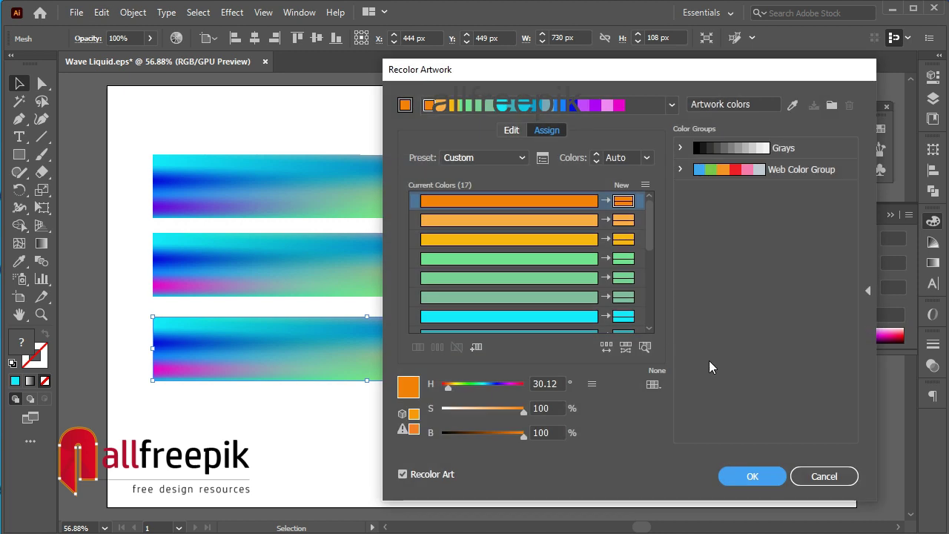
pyautogui.click(512, 131)
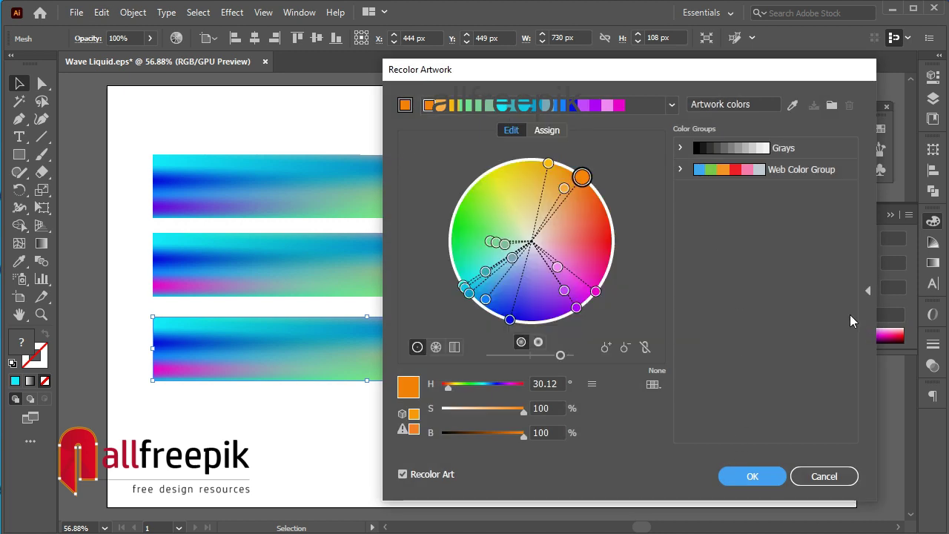
pyautogui.moveTo(582, 177); pyautogui.dragTo(482, 187)
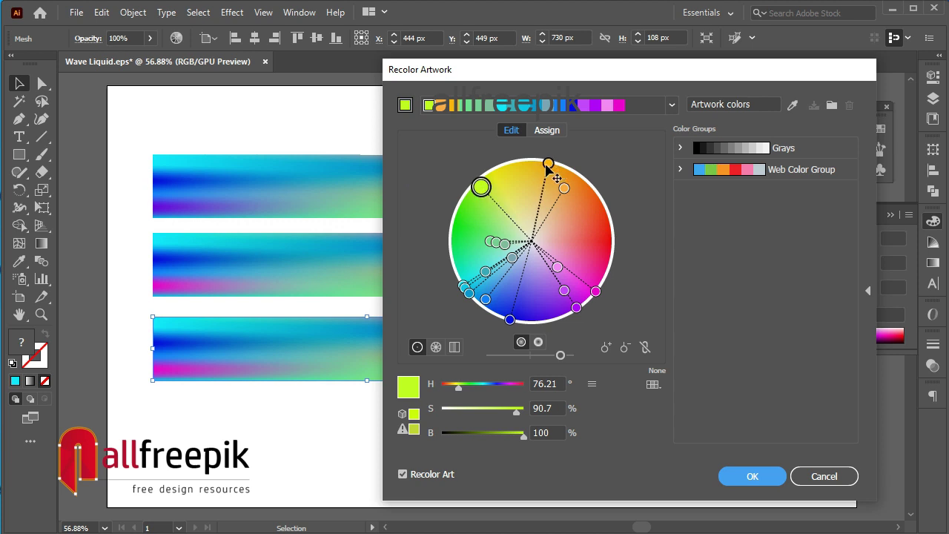
pyautogui.moveTo(547, 170); pyautogui.dragTo(464, 212)
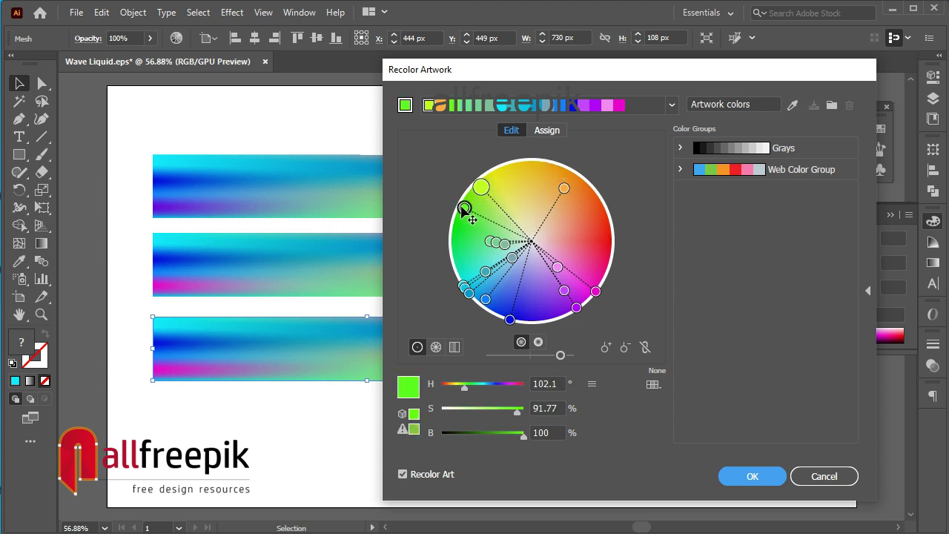
pyautogui.moveTo(564, 191)
pyautogui.mouseDown()
pyautogui.moveTo(538, 235)
pyautogui.moveTo(487, 197)
pyautogui.moveTo(478, 204)
pyautogui.mouseUp()
pyautogui.moveTo(596, 295); pyautogui.dragTo(597, 198)
pyautogui.moveTo(563, 269); pyautogui.dragTo(561, 219)
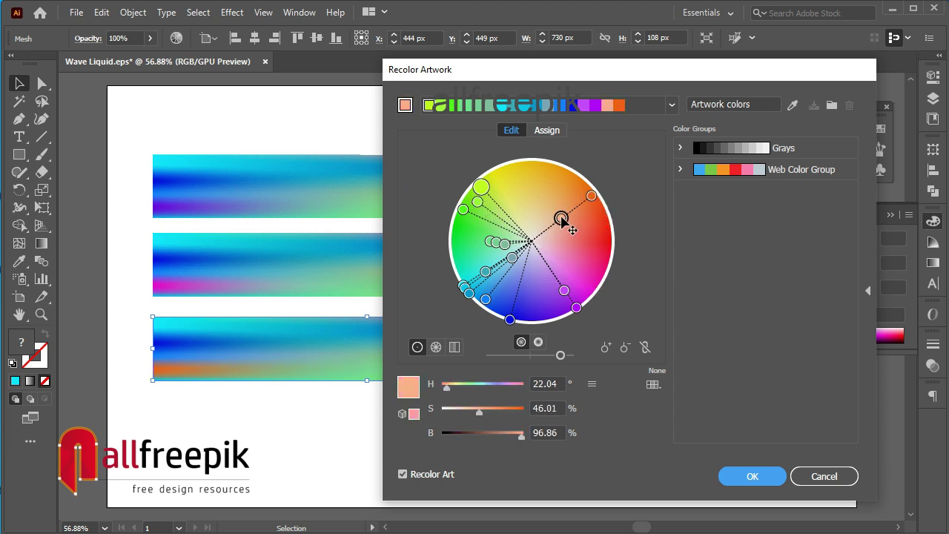
pyautogui.moveTo(565, 290); pyautogui.dragTo(586, 236)
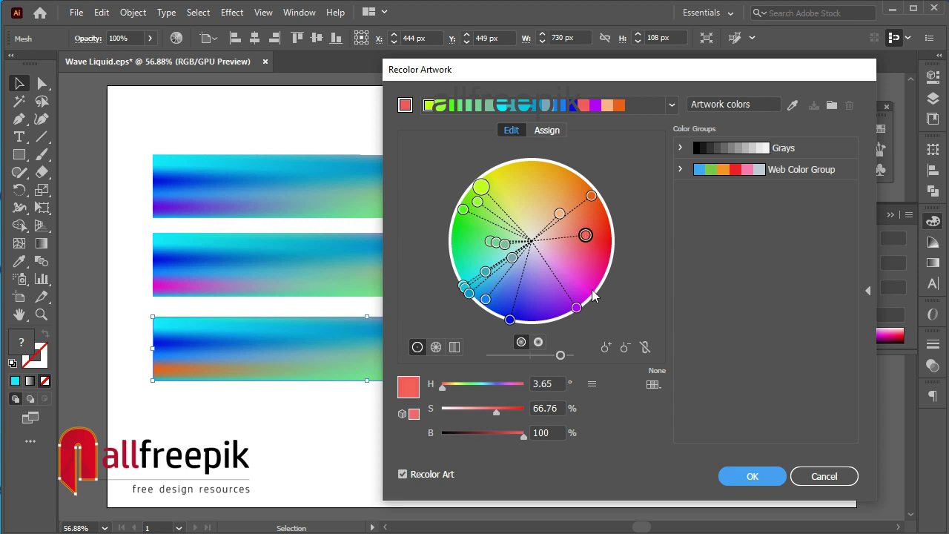
pyautogui.moveTo(581, 314)
pyautogui.mouseDown()
pyautogui.moveTo(586, 276)
pyautogui.moveTo(623, 239)
pyautogui.mouseUp()
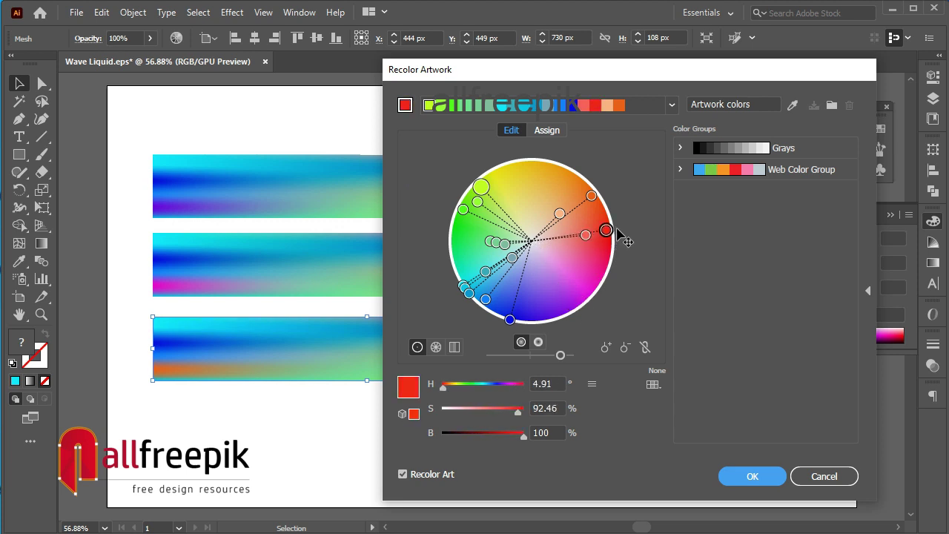
pyautogui.click(747, 472)
pyautogui.click(690, 446)
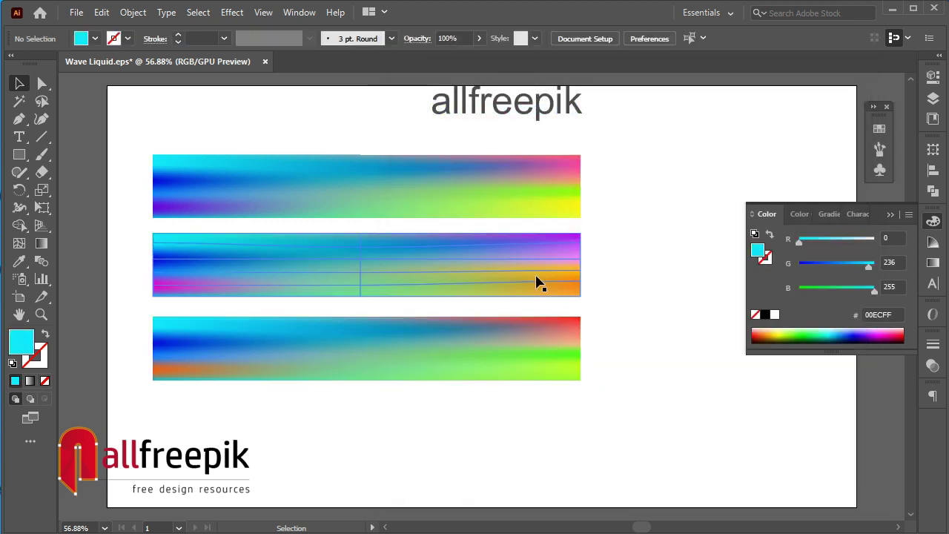
# - Move the three bars closer together and duplicate the bottom bar below them
pyautogui.moveTo(534, 195); pyautogui.dragTo(535, 184)
pyautogui.moveTo(540, 278); pyautogui.dragTo(540, 260)
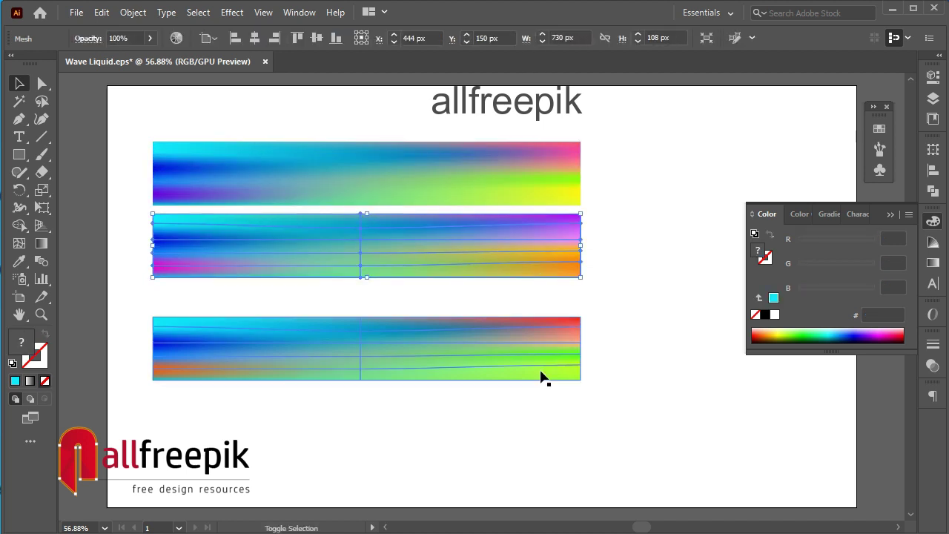
pyautogui.moveTo(541, 355)
pyautogui.mouseDown()
pyautogui.moveTo(563, 325)
pyautogui.moveTo(568, 397)
pyautogui.mouseUp()
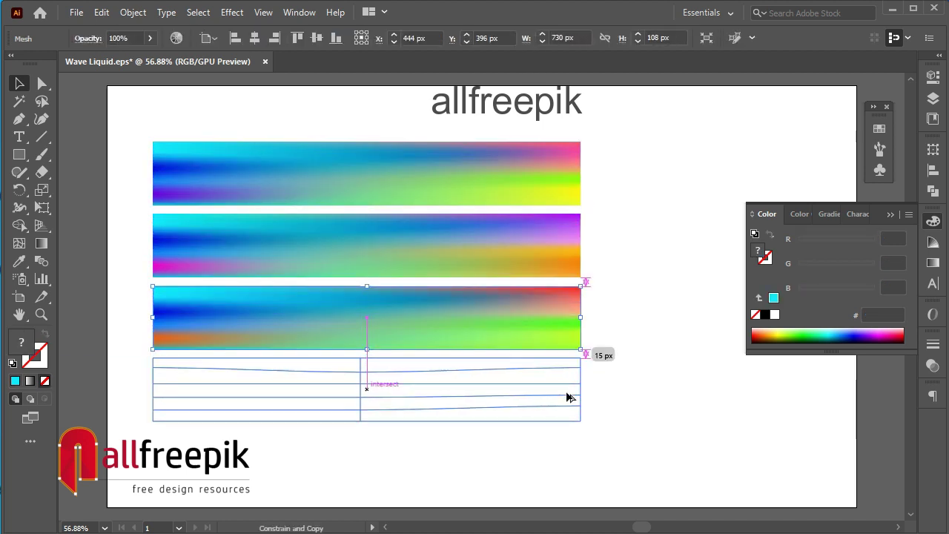
# - Recolour the fourth bar: green to pink, red to purple, orange to red, green-yellow to yellow
pyautogui.click(128, 12)
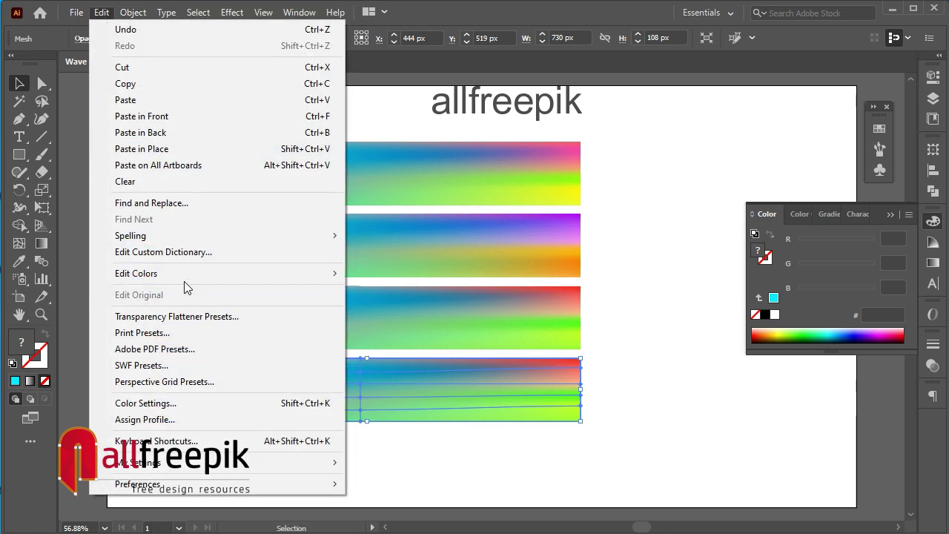
pyautogui.moveTo(137, 274)
pyautogui.click(386, 273)
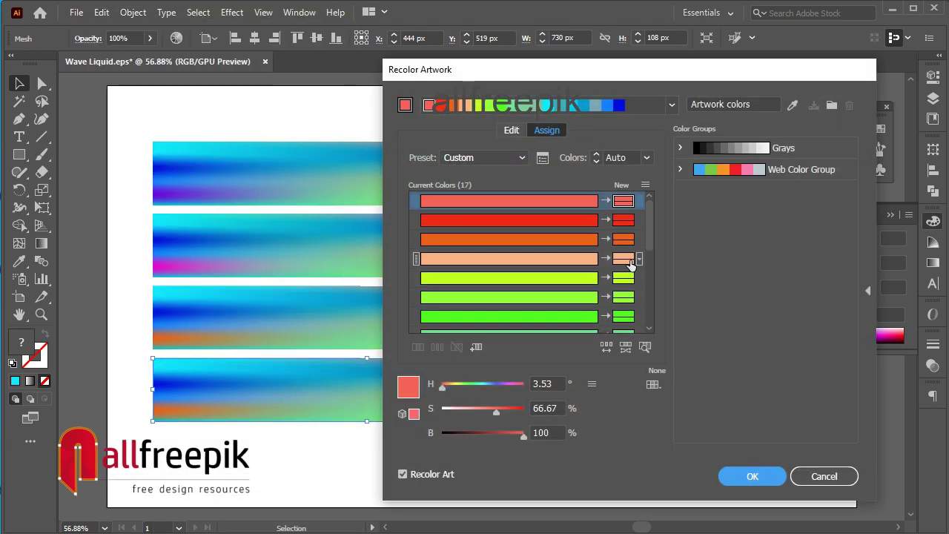
pyautogui.click(512, 130)
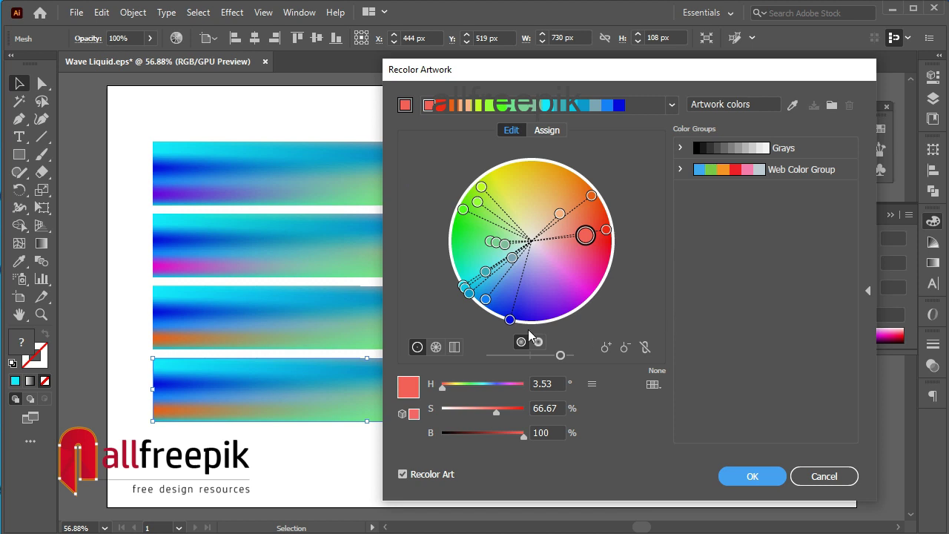
pyautogui.moveTo(504, 244)
pyautogui.mouseDown()
pyautogui.moveTo(552, 260)
pyautogui.moveTo(579, 288)
pyautogui.moveTo(575, 280)
pyautogui.mouseUp()
pyautogui.click(511, 256)
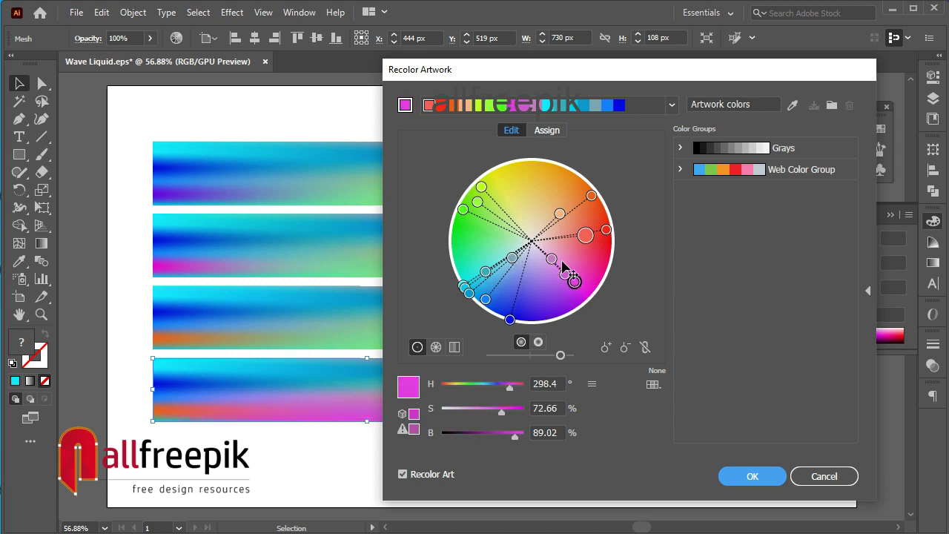
pyautogui.moveTo(463, 212)
pyautogui.mouseDown()
pyautogui.moveTo(451, 233)
pyautogui.moveTo(555, 201)
pyautogui.moveTo(602, 258)
pyautogui.moveTo(588, 268)
pyautogui.mouseUp()
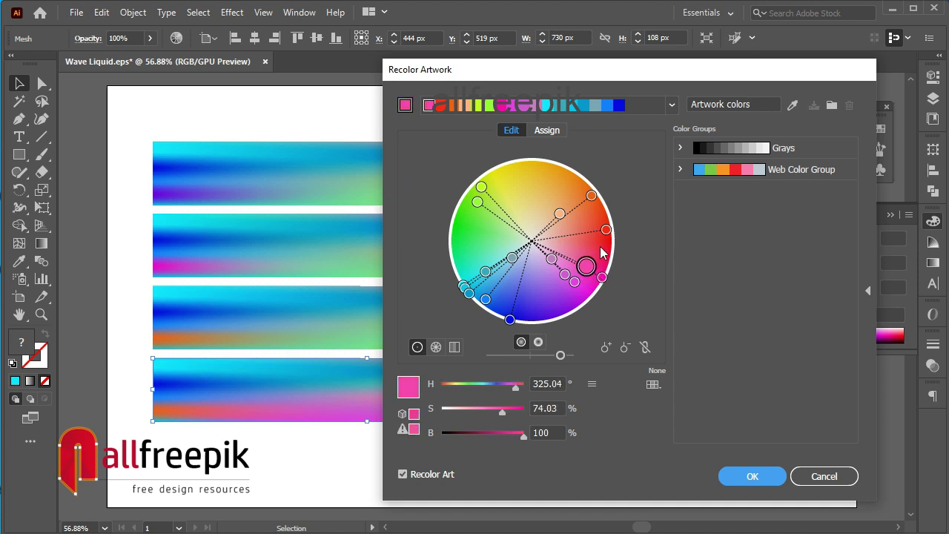
pyautogui.moveTo(606, 230); pyautogui.dragTo(562, 303)
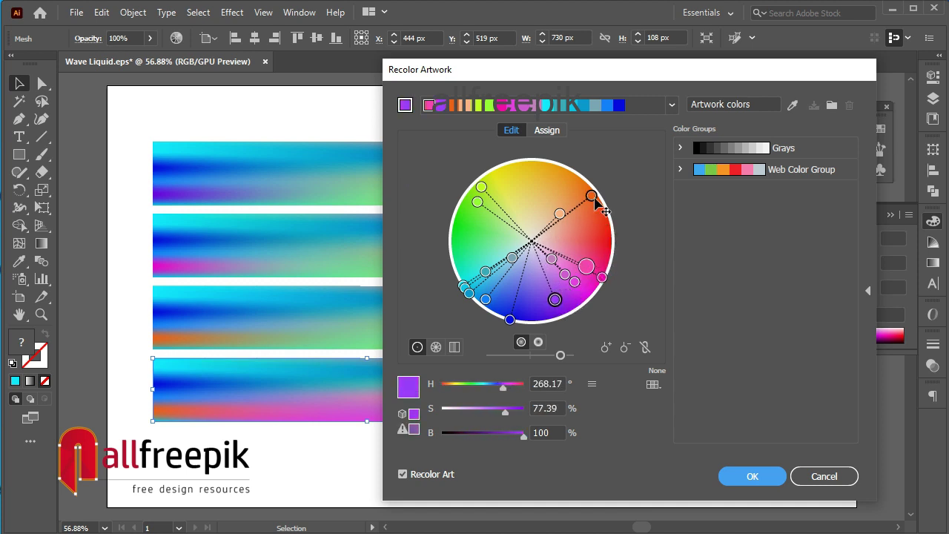
pyautogui.moveTo(594, 198)
pyautogui.mouseDown()
pyautogui.moveTo(556, 273)
pyautogui.moveTo(583, 229)
pyautogui.moveTo(584, 243)
pyautogui.mouseUp()
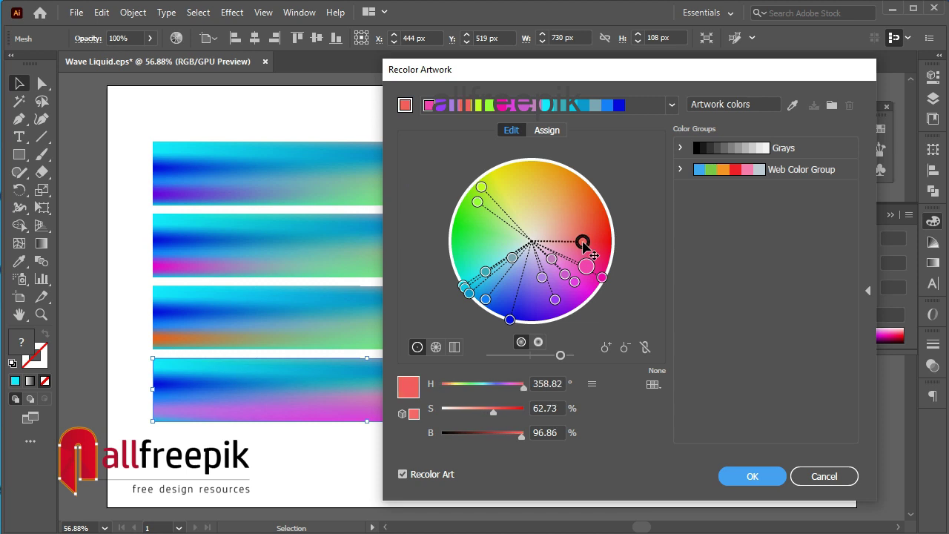
pyautogui.moveTo(483, 189)
pyautogui.mouseDown()
pyautogui.moveTo(535, 187)
pyautogui.moveTo(522, 184)
pyautogui.moveTo(528, 215)
pyautogui.moveTo(568, 219)
pyautogui.moveTo(517, 206)
pyautogui.mouseUp()
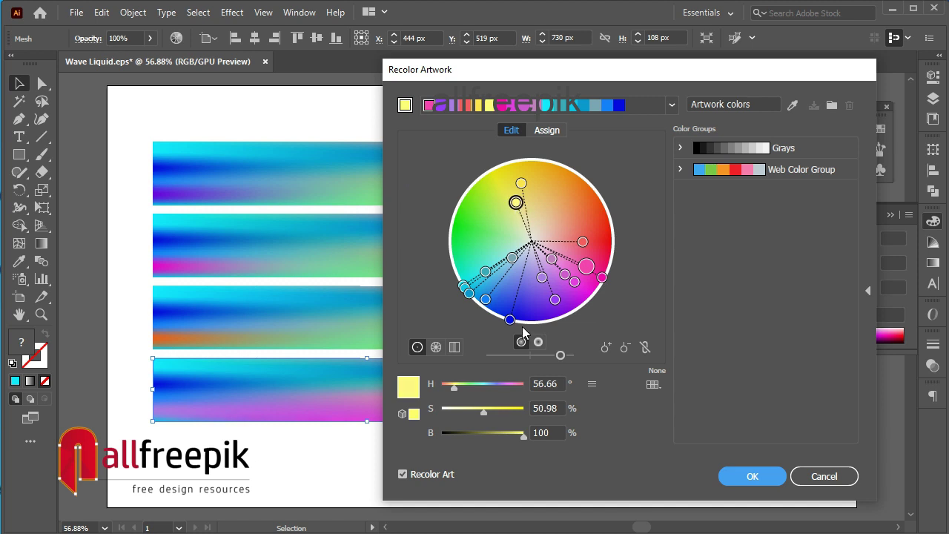
pyautogui.moveTo(509, 320)
pyautogui.mouseDown()
pyautogui.moveTo(509, 292)
pyautogui.moveTo(488, 261)
pyautogui.moveTo(484, 300)
pyautogui.moveTo(497, 306)
pyautogui.mouseUp()
# - Apply the fourth bar's colours, move all bars up, and copy the fourth bar below
pyautogui.click(752, 476)
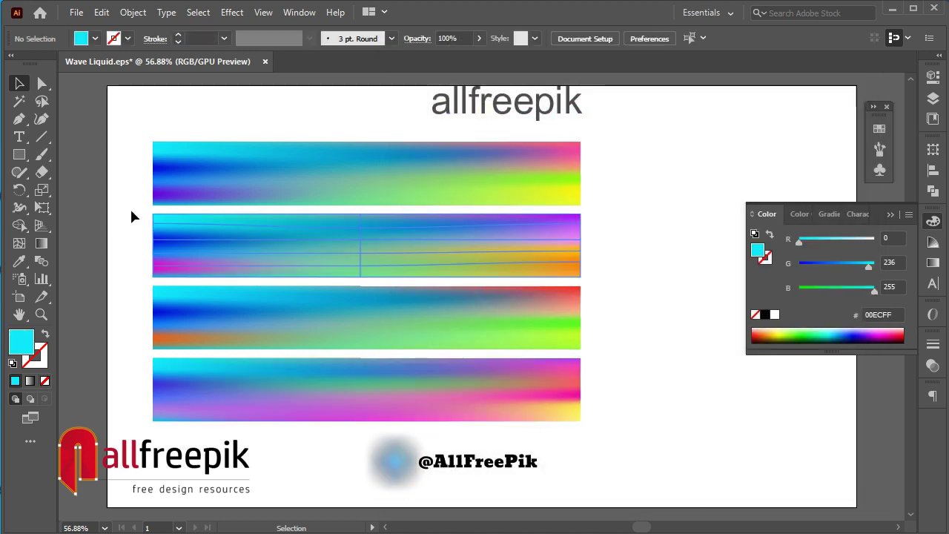
pyautogui.moveTo(634, 152)
pyautogui.mouseDown()
pyautogui.moveTo(419, 463)
pyautogui.moveTo(425, 382)
pyautogui.mouseUp()
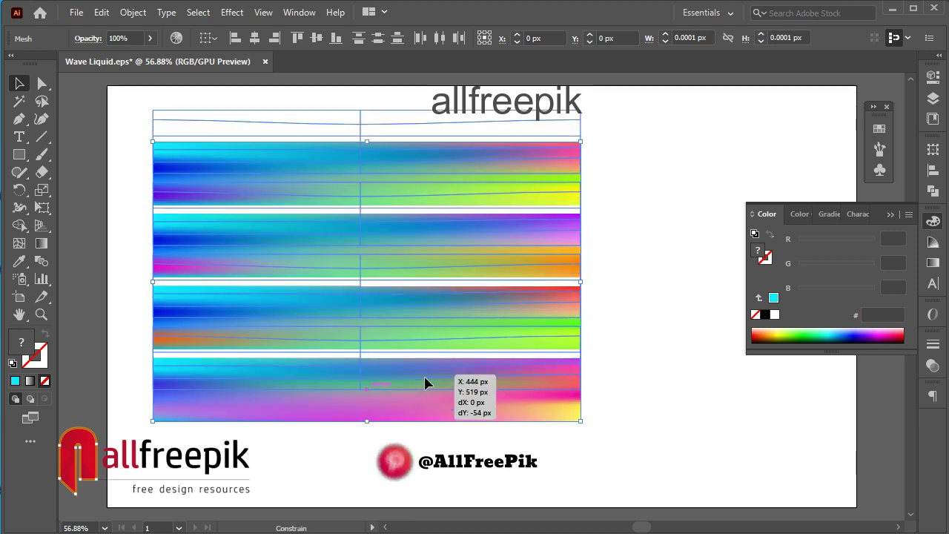
pyautogui.click(633, 275)
pyautogui.click(514, 151)
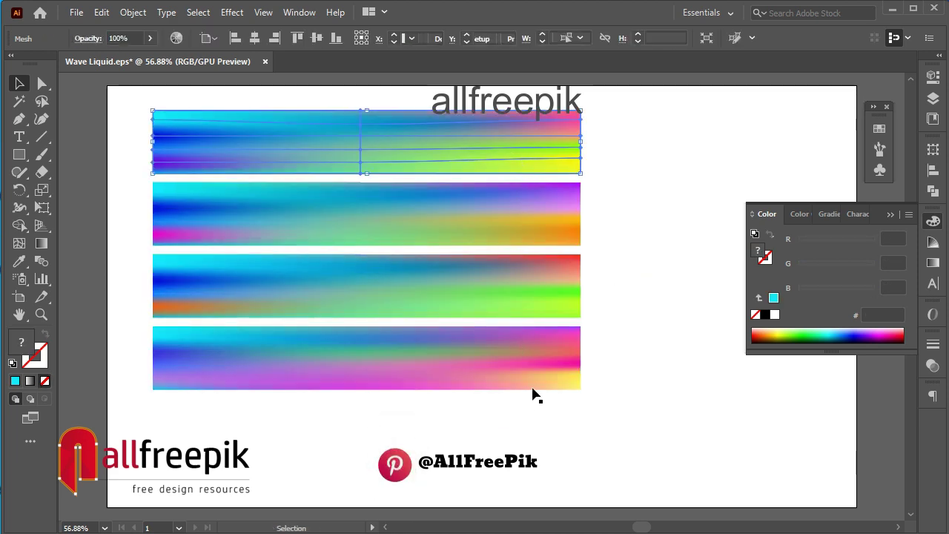
pyautogui.click(504, 398)
pyautogui.moveTo(487, 371); pyautogui.dragTo(484, 450)
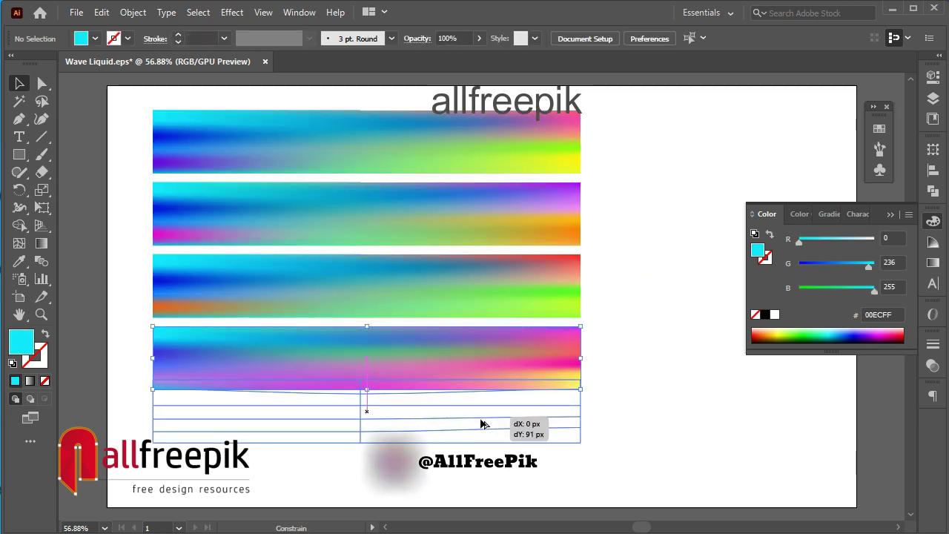
# - Recolour the fifth bar, turning its yellow, magenta and purple tones into reds
pyautogui.click(102, 12)
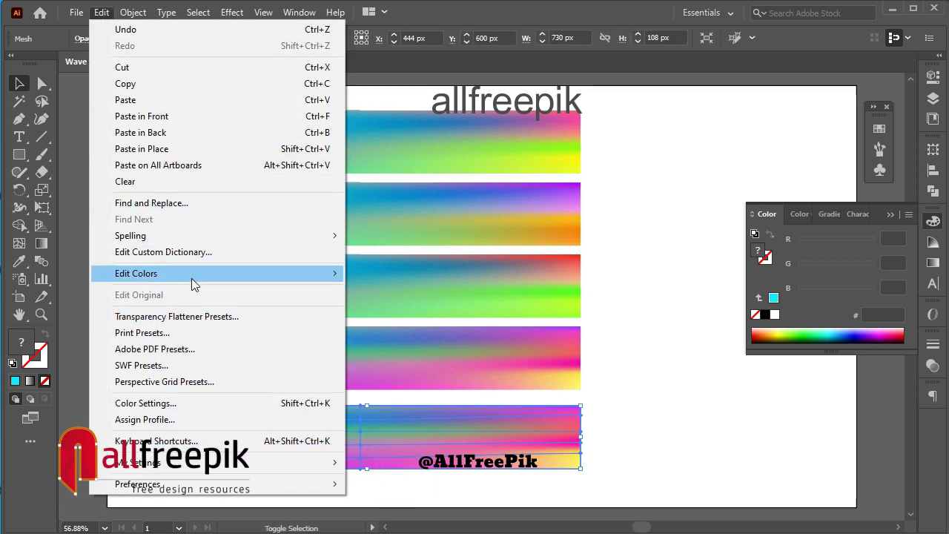
pyautogui.click(385, 280)
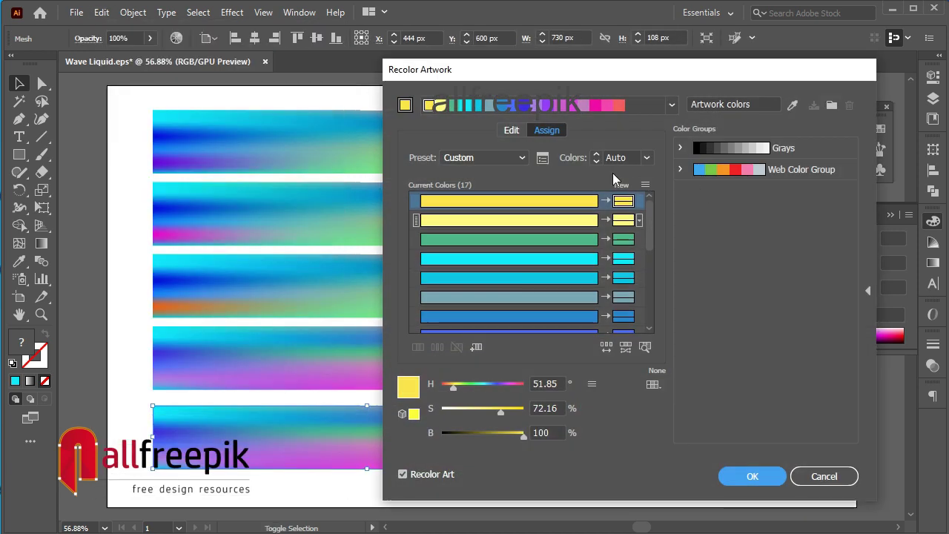
pyautogui.click(512, 130)
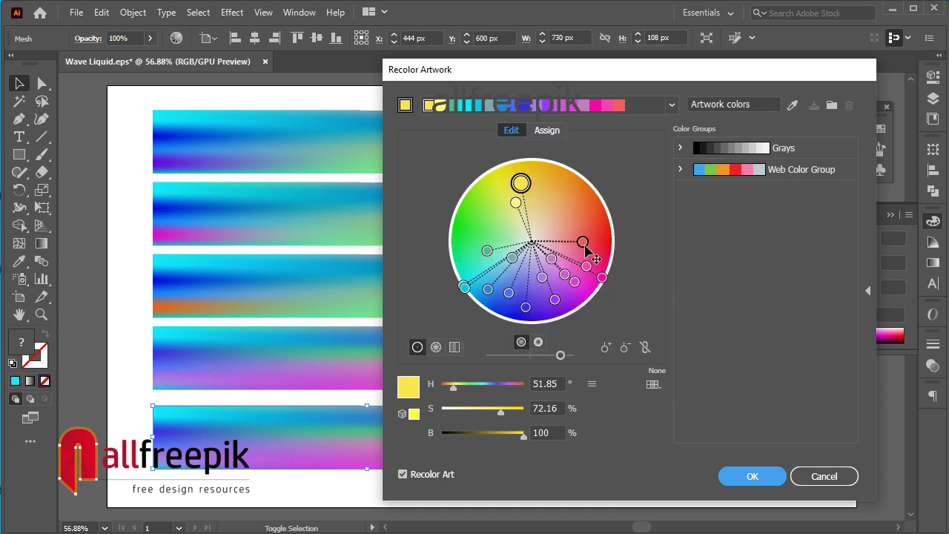
pyautogui.moveTo(583, 244); pyautogui.dragTo(608, 238)
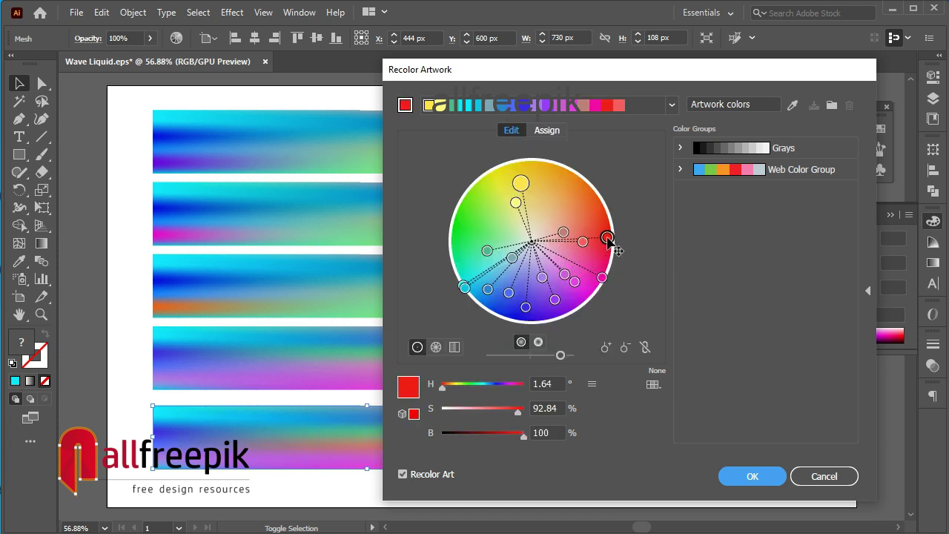
pyautogui.moveTo(601, 277); pyautogui.dragTo(609, 223)
pyautogui.moveTo(575, 283)
pyautogui.mouseDown()
pyautogui.moveTo(608, 261)
pyautogui.moveTo(589, 254)
pyautogui.mouseUp()
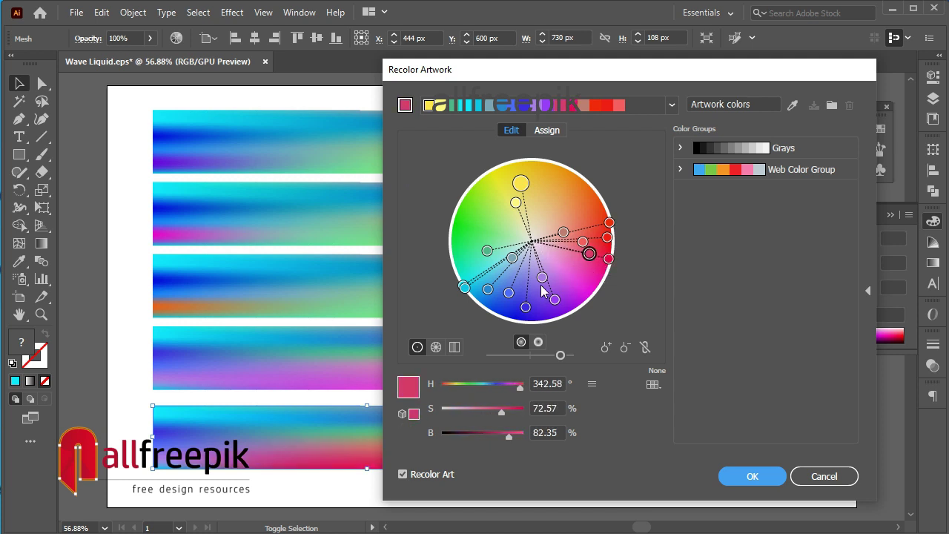
pyautogui.moveTo(542, 278); pyautogui.dragTo(578, 215)
pyautogui.moveTo(556, 301)
pyautogui.mouseDown()
pyautogui.moveTo(604, 266)
pyautogui.moveTo(601, 245)
pyautogui.mouseUp()
# - Shift the fifth bar's blues and blue-greens to purple and magenta, and cyan to deep blue
pyautogui.moveTo(525, 182)
pyautogui.mouseDown()
pyautogui.moveTo(551, 239)
pyautogui.moveTo(528, 196)
pyautogui.moveTo(509, 187)
pyautogui.mouseUp()
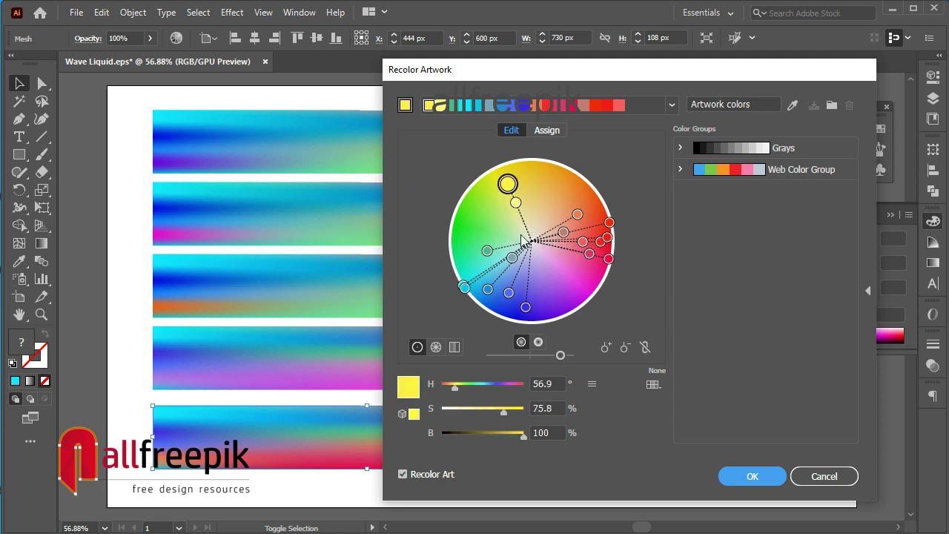
pyautogui.click(516, 204)
pyautogui.moveTo(526, 306); pyautogui.dragTo(578, 297)
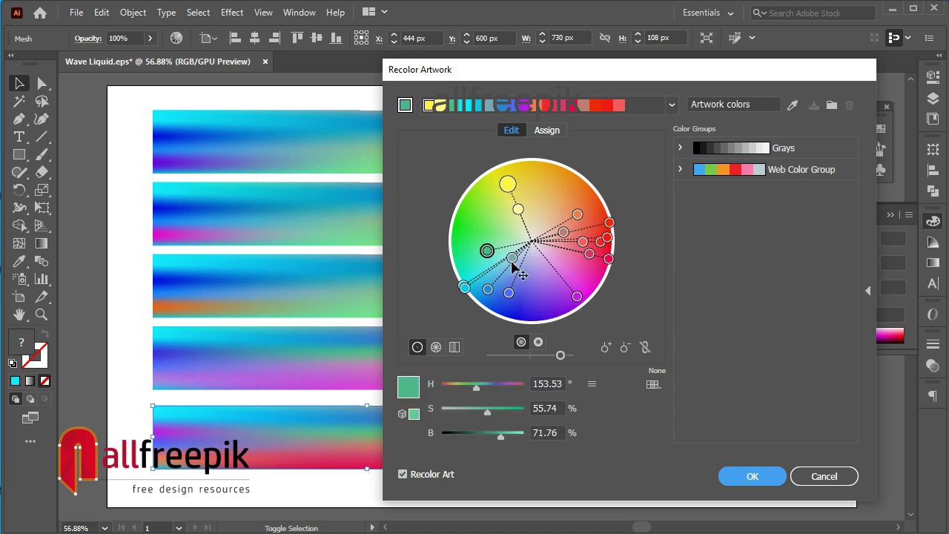
pyautogui.moveTo(487, 251); pyautogui.dragTo(558, 286)
pyautogui.moveTo(488, 288); pyautogui.dragTo(547, 303)
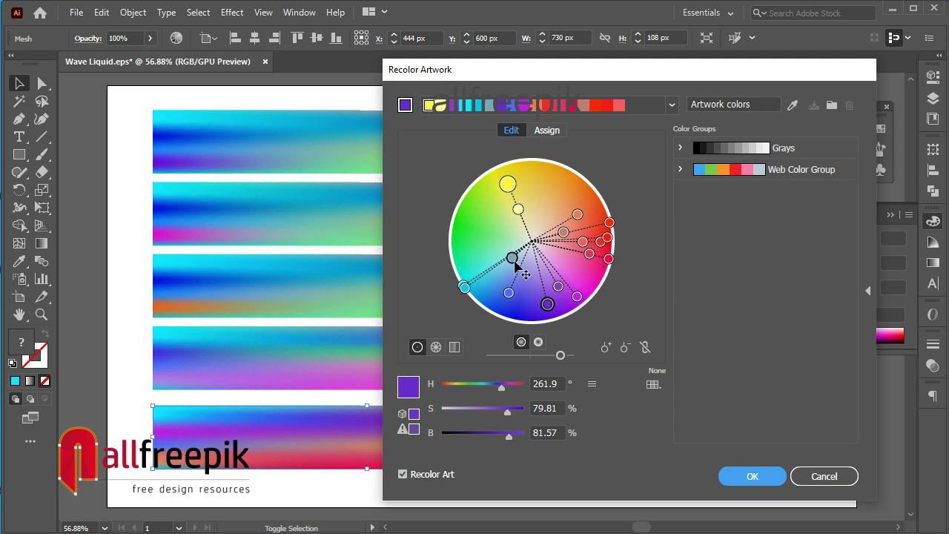
pyautogui.moveTo(511, 257); pyautogui.dragTo(565, 271)
pyautogui.moveTo(508, 293); pyautogui.dragTo(529, 297)
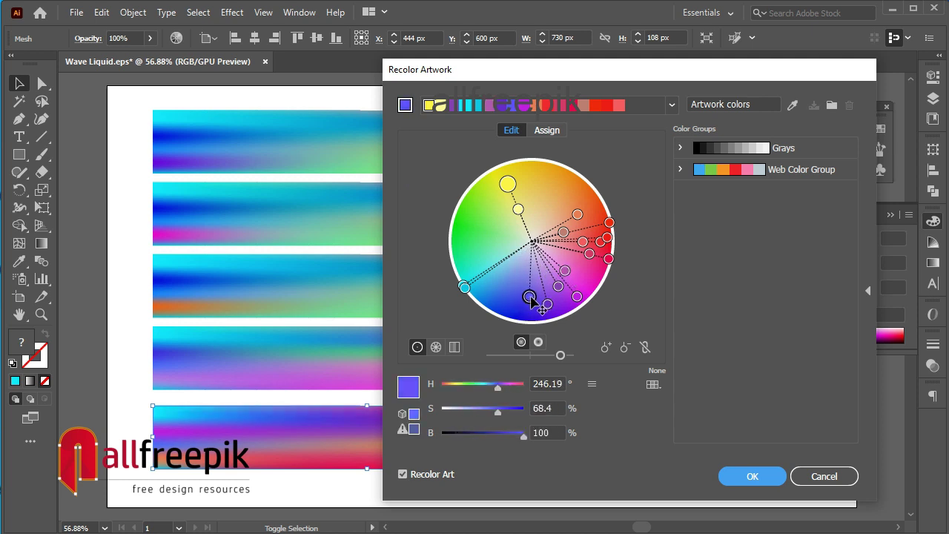
pyautogui.moveTo(464, 287); pyautogui.dragTo(524, 320)
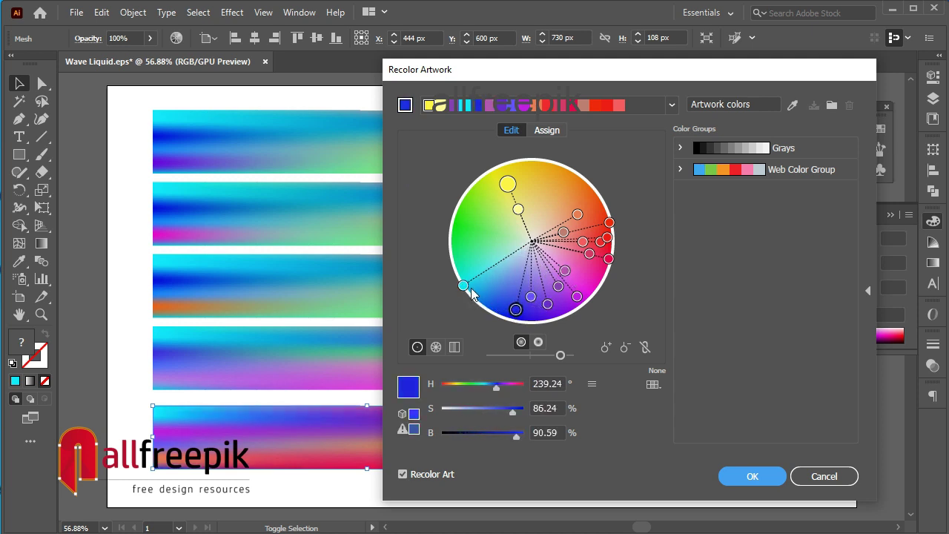
# - Apply the fifth bar's violet-to-red recolouring and zoom out to show the whole artboard
pyautogui.click(748, 477)
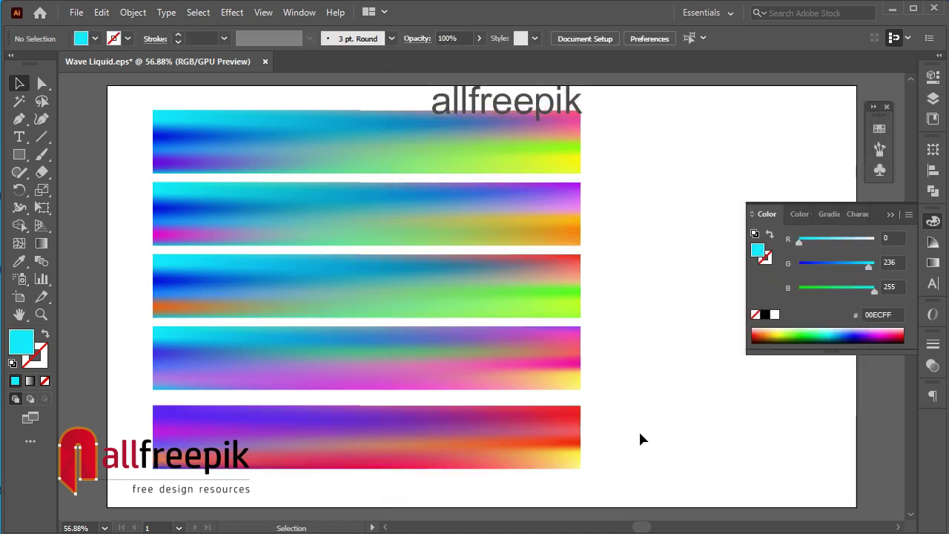
pyautogui.hotkey('ctrl', '-')
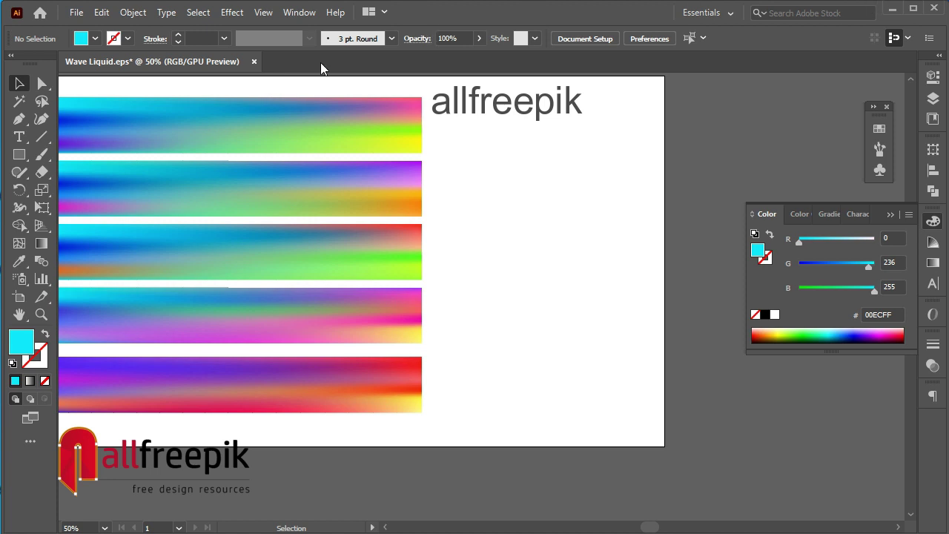
pyautogui.hotkey('ctrl', '-')
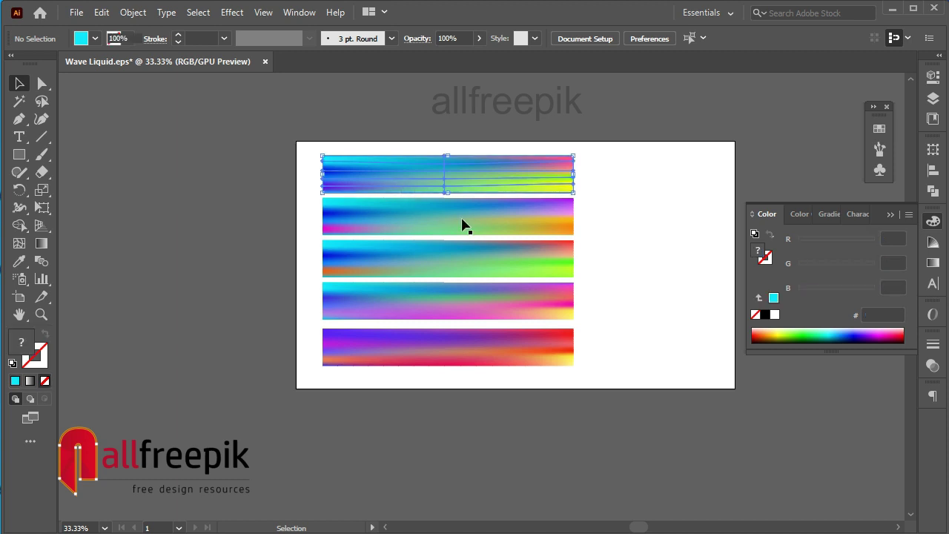
# - Place a copy of all five gradient bars to the left of the artboard
pyautogui.moveTo(464, 225); pyautogui.dragTo(345, 248)
pyautogui.moveTo(492, 168); pyautogui.dragTo(206, 401)
pyautogui.hscroll(-5, 420, 343)
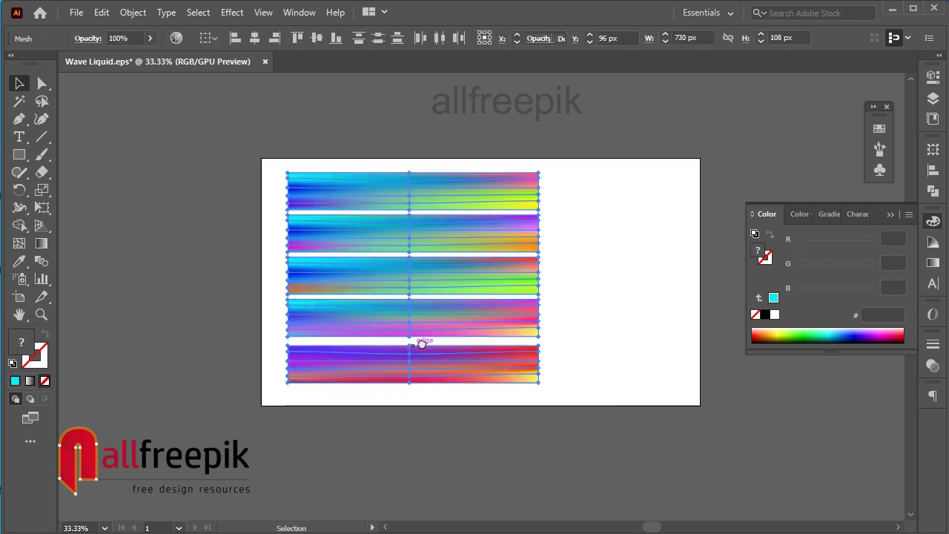
pyautogui.moveTo(529, 328); pyautogui.dragTo(178, 327)
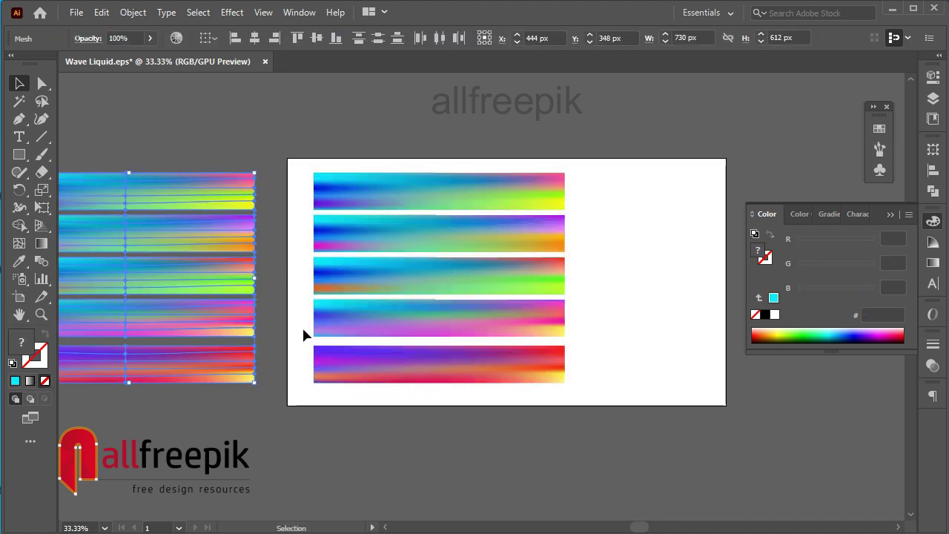
pyautogui.click(456, 123)
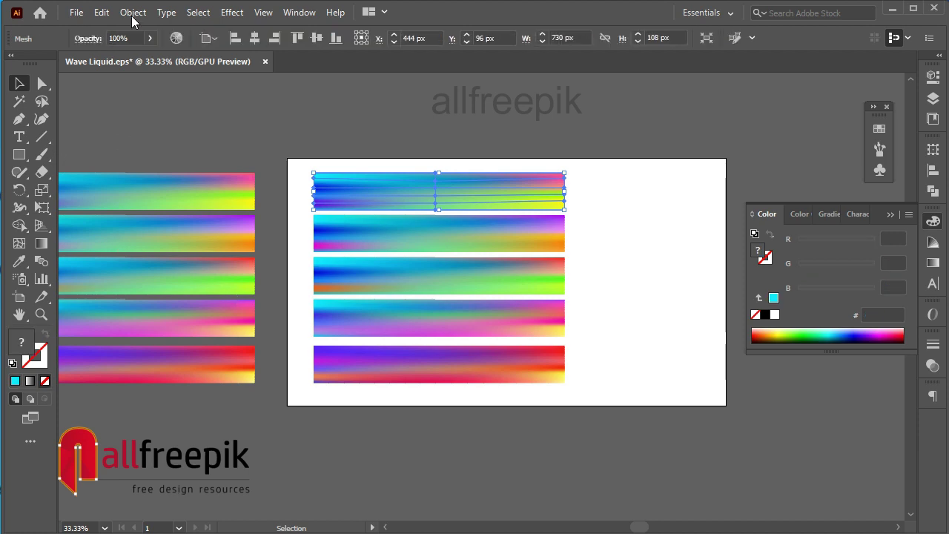
# - Rasterize the top and second gradient bars with Object > Rasterize
pyautogui.click(133, 12)
pyautogui.click(252, 228)
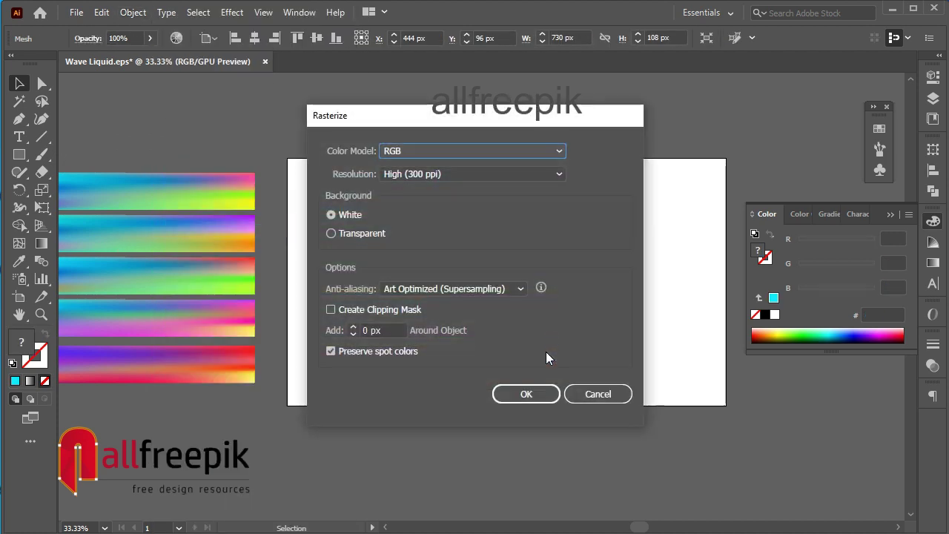
pyautogui.click(519, 391)
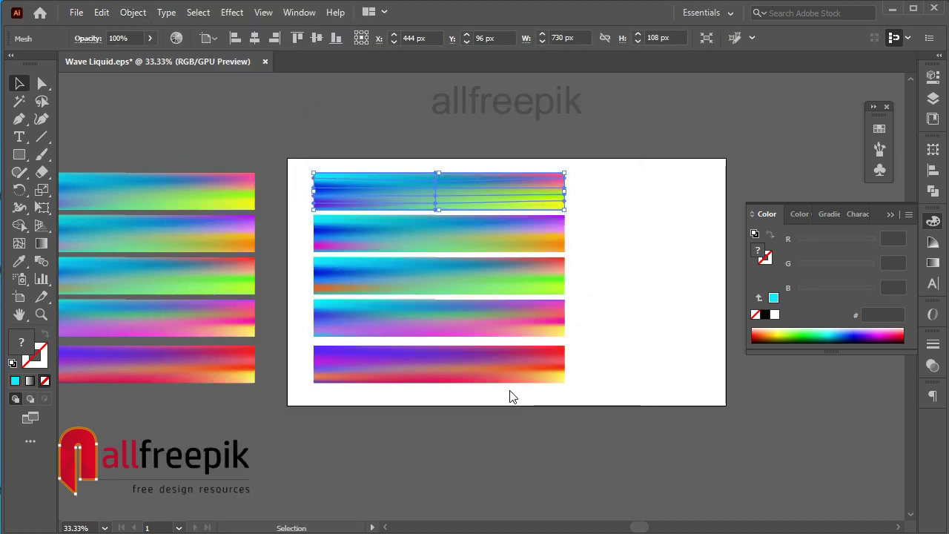
pyautogui.click(486, 244)
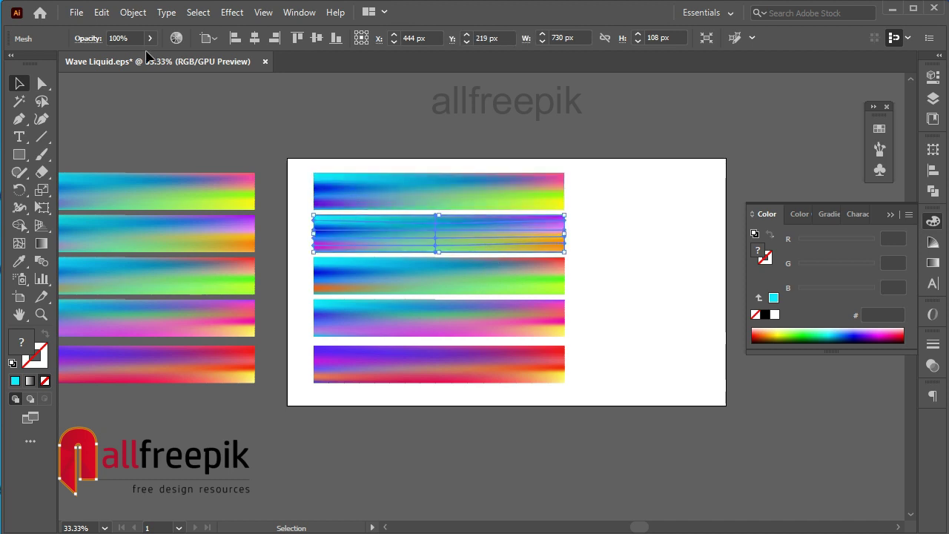
pyautogui.click(134, 13)
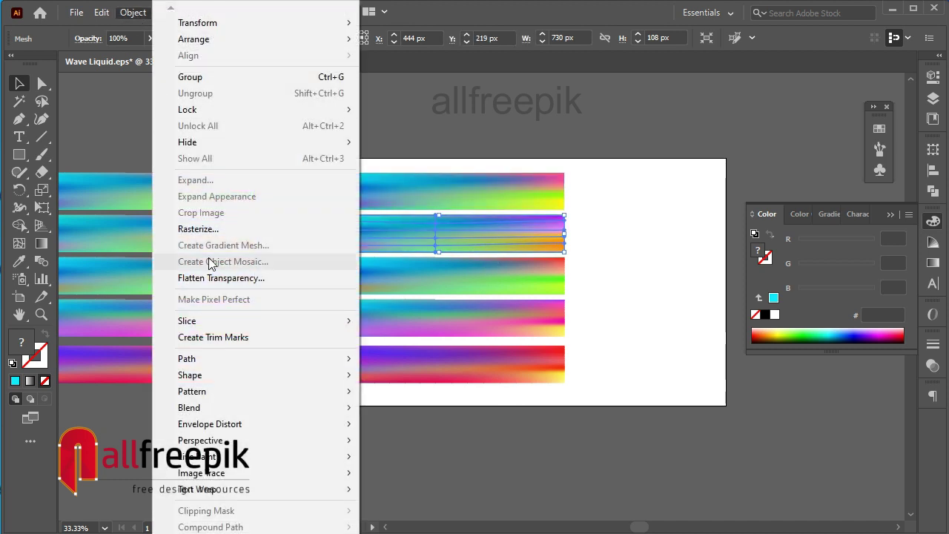
pyautogui.click(256, 231)
pyautogui.click(535, 401)
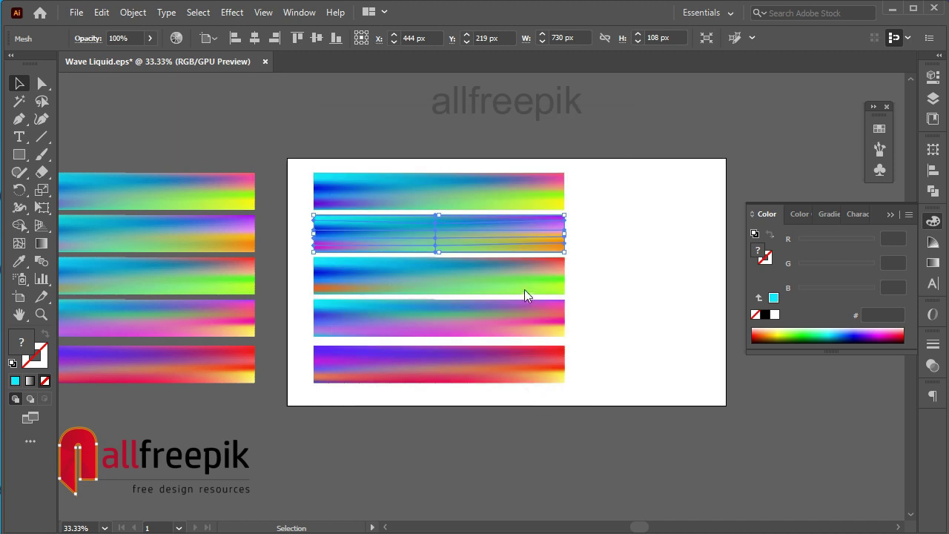
# - Rasterize the third, fourth and fifth gradient bars the same way
pyautogui.click(524, 288)
pyautogui.click(124, 17)
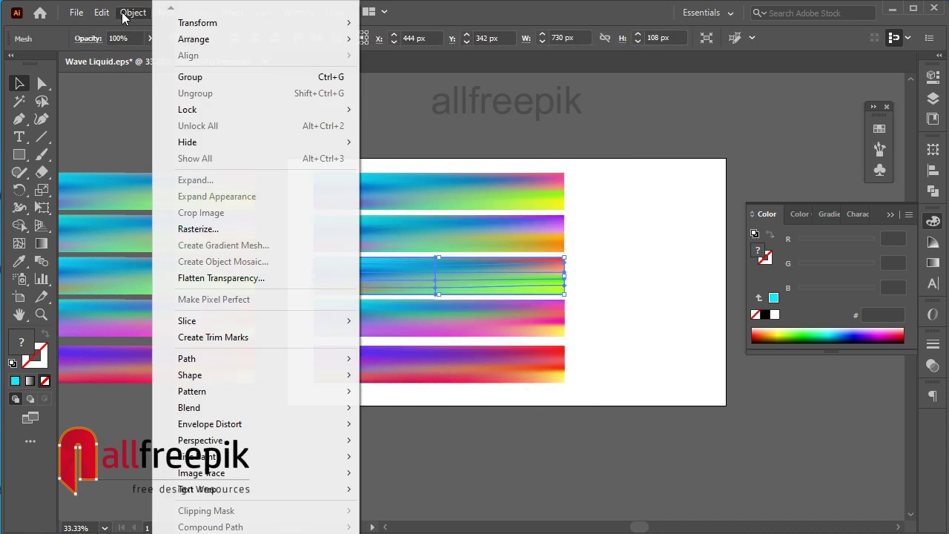
pyautogui.click(198, 228)
pyautogui.click(516, 394)
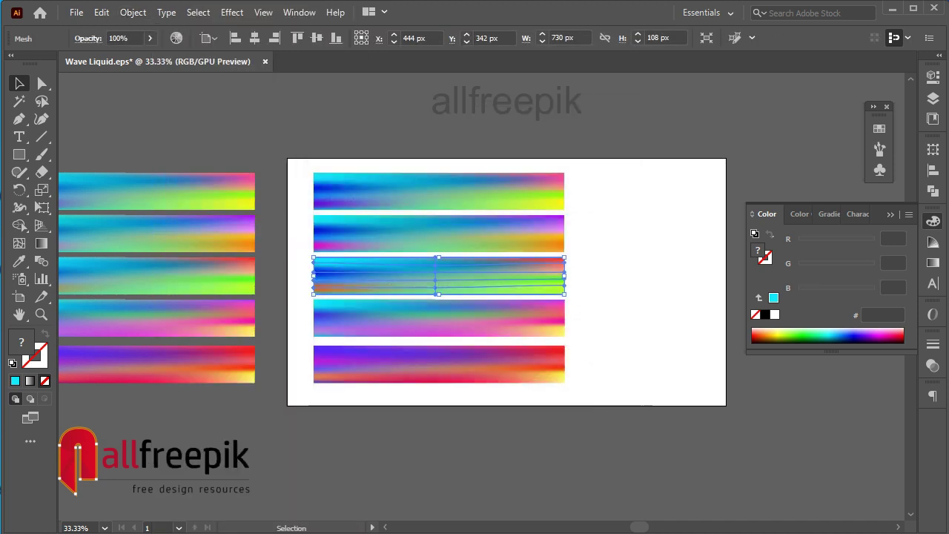
pyautogui.click(435, 319)
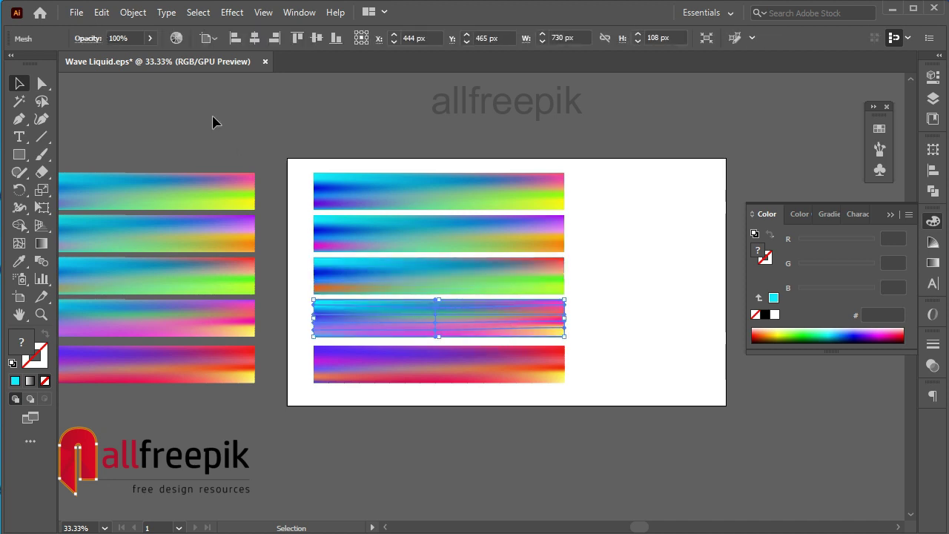
pyautogui.click(123, 15)
pyautogui.click(198, 228)
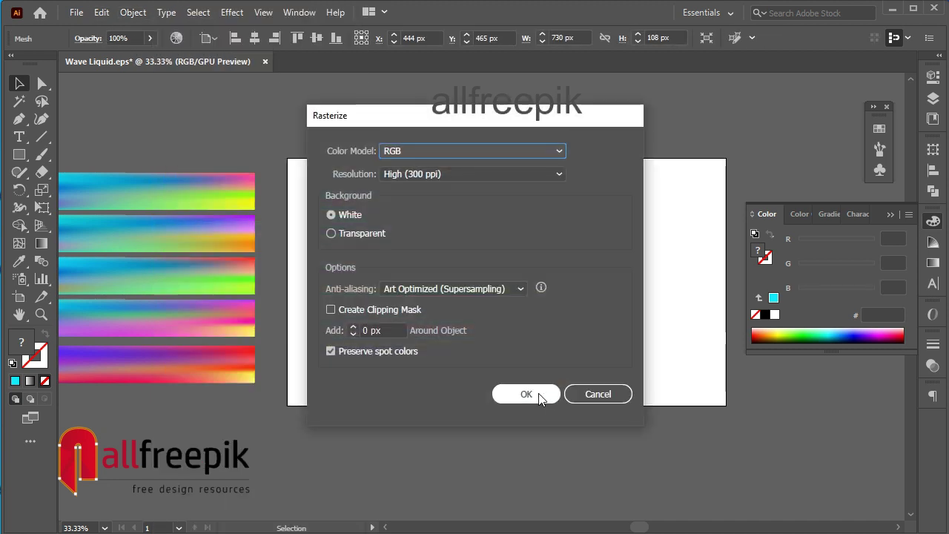
pyautogui.click(538, 393)
pyautogui.click(512, 378)
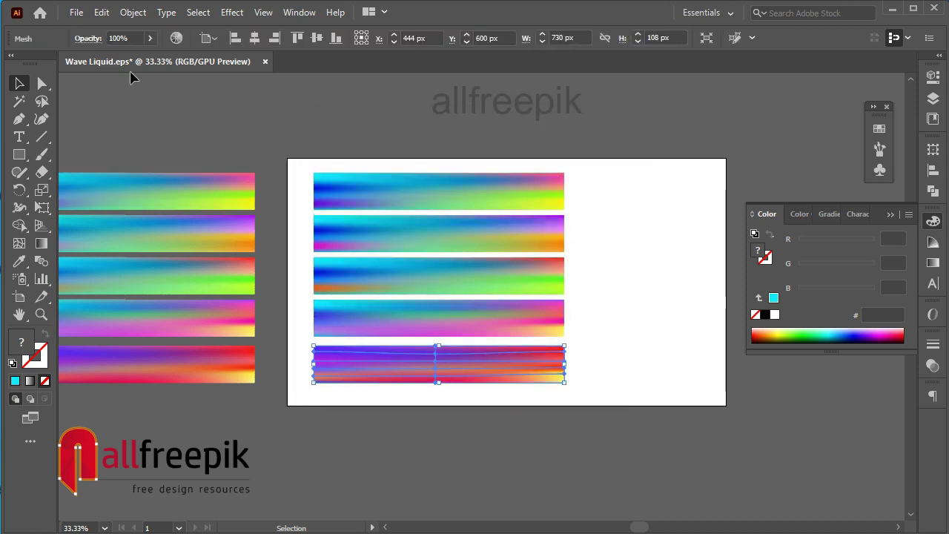
pyautogui.click(132, 13)
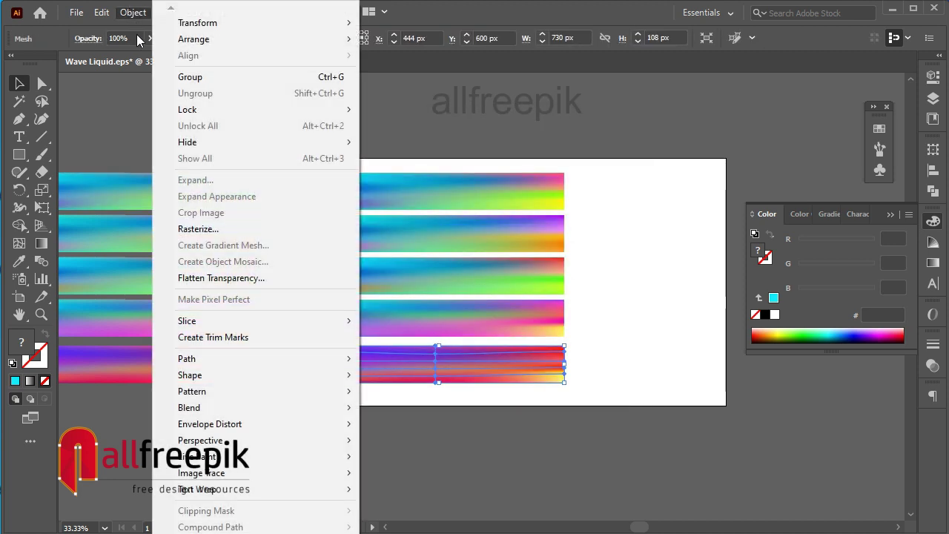
pyautogui.click(185, 227)
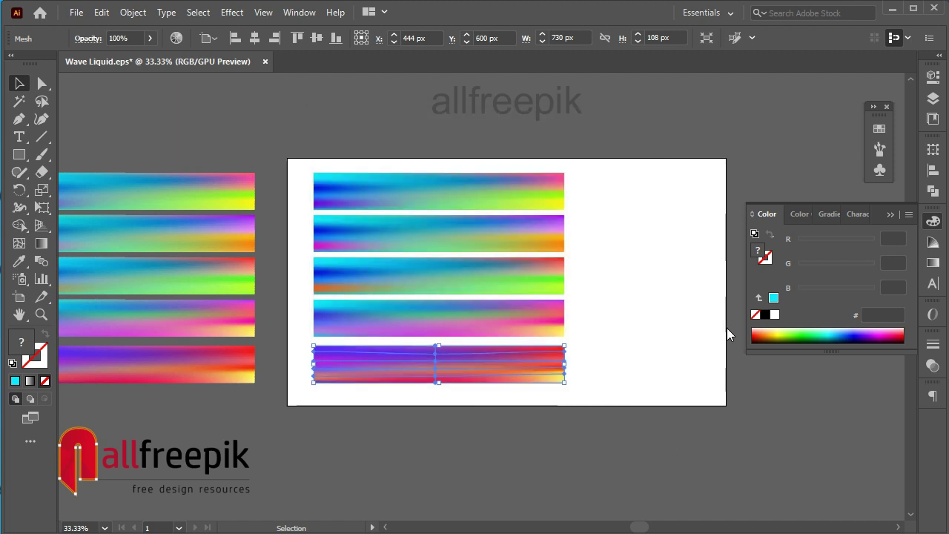
# - Open the Brushes panel and turn the top gradient bar into an art brush
pyautogui.click(880, 149)
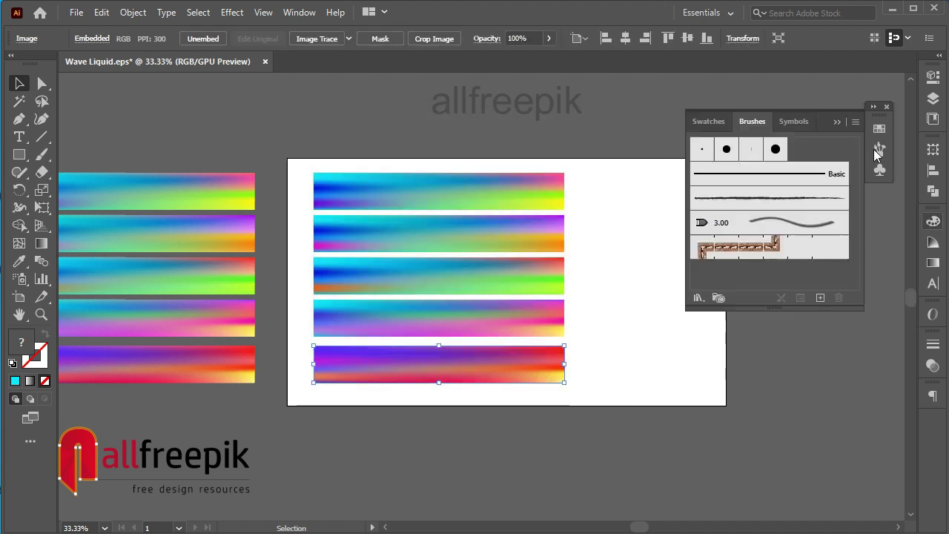
pyautogui.click(788, 354)
pyautogui.moveTo(538, 195); pyautogui.dragTo(749, 223)
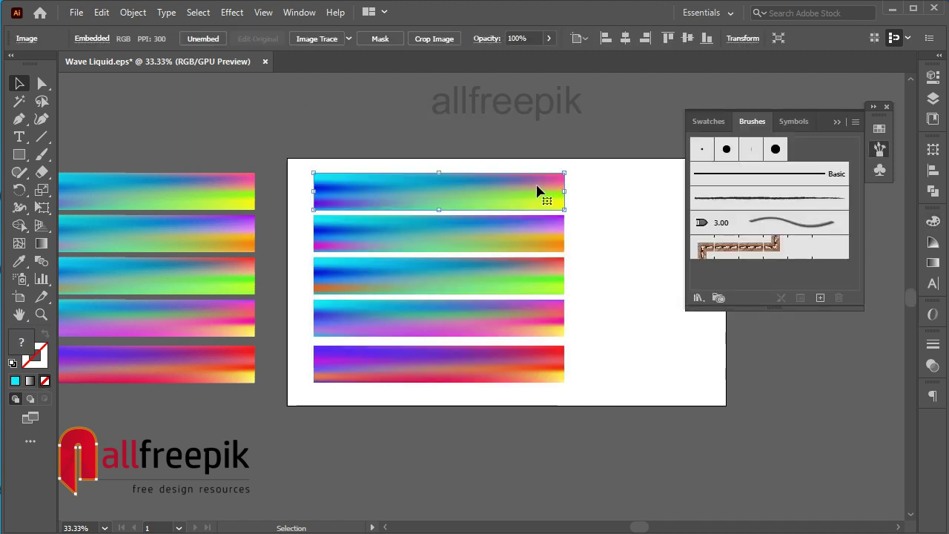
pyautogui.click(443, 312)
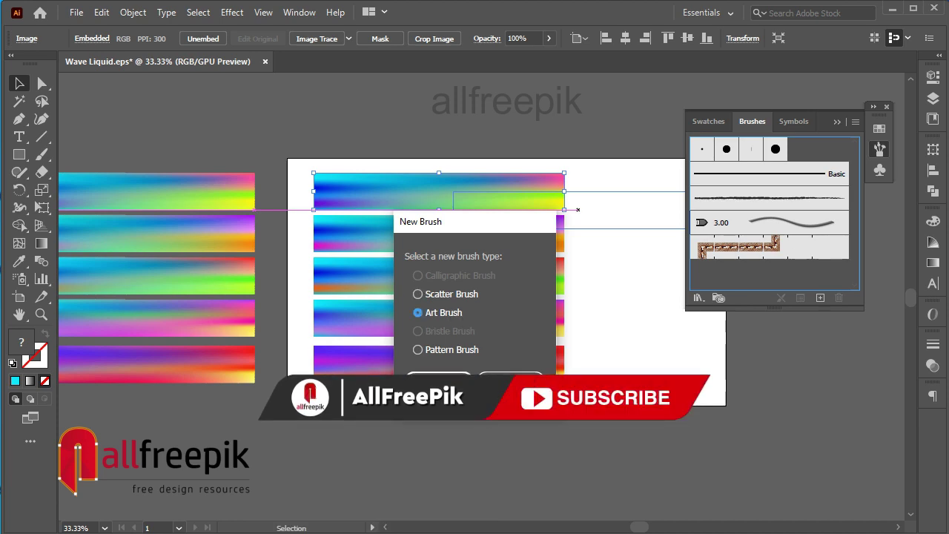
pyautogui.click(439, 381)
pyautogui.click(567, 295)
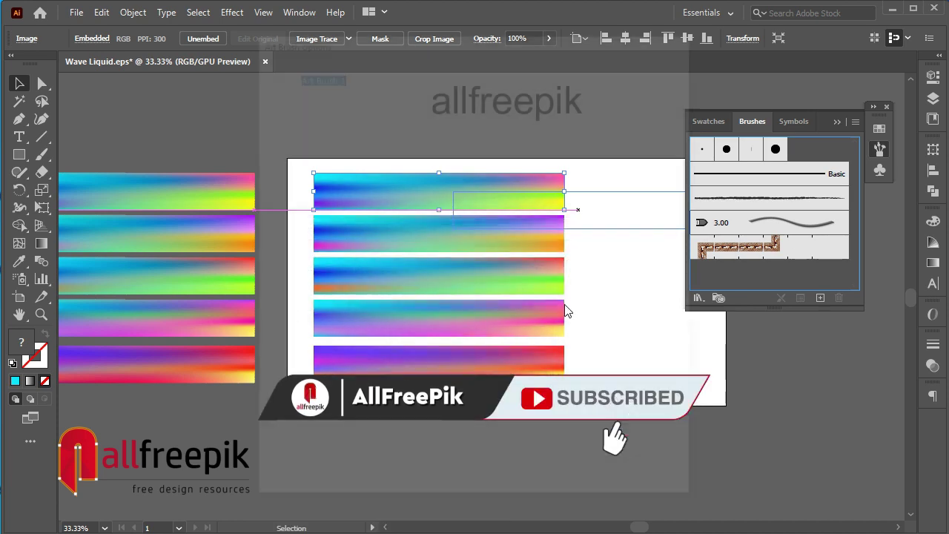
pyautogui.click(583, 473)
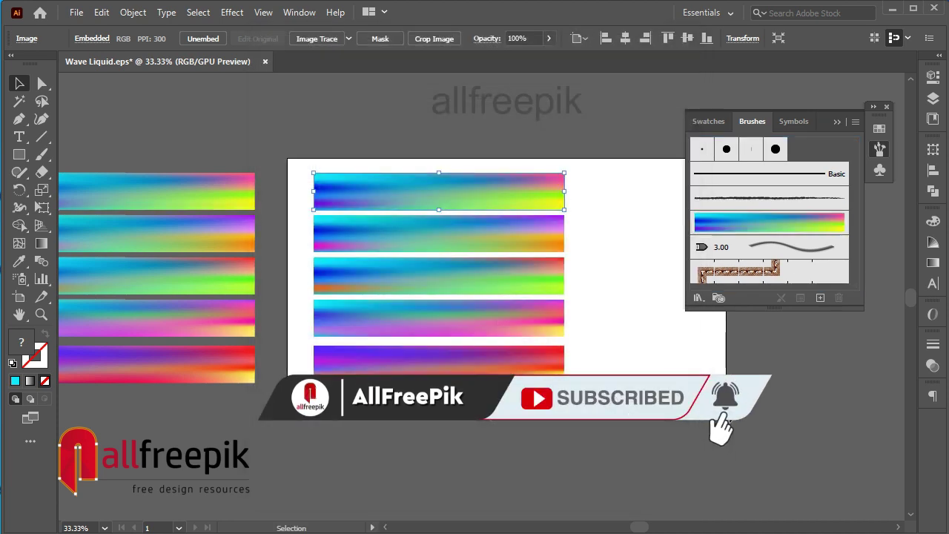
# - Turn the second and third gradient bars into art brushes
pyautogui.click(528, 248)
pyautogui.moveTo(779, 245); pyautogui.dragTo(778, 246)
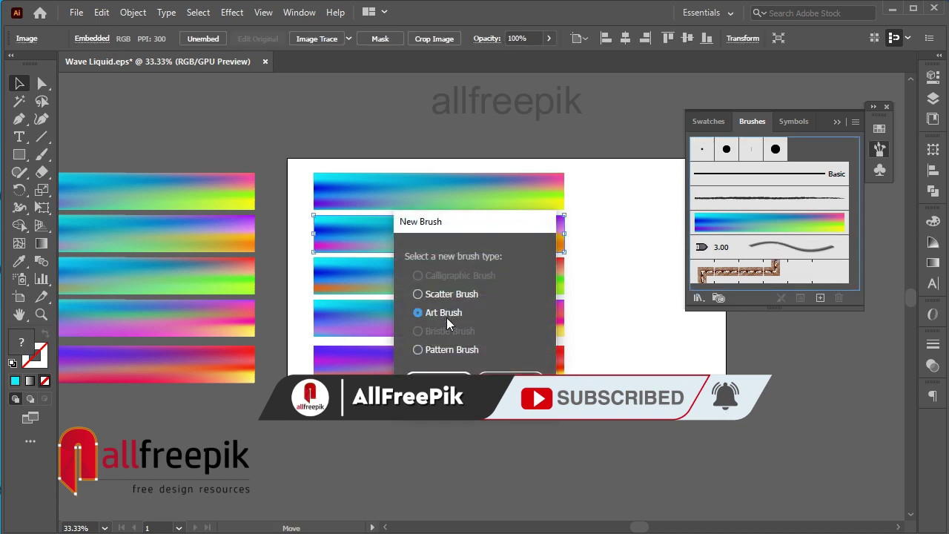
pyautogui.click(438, 385)
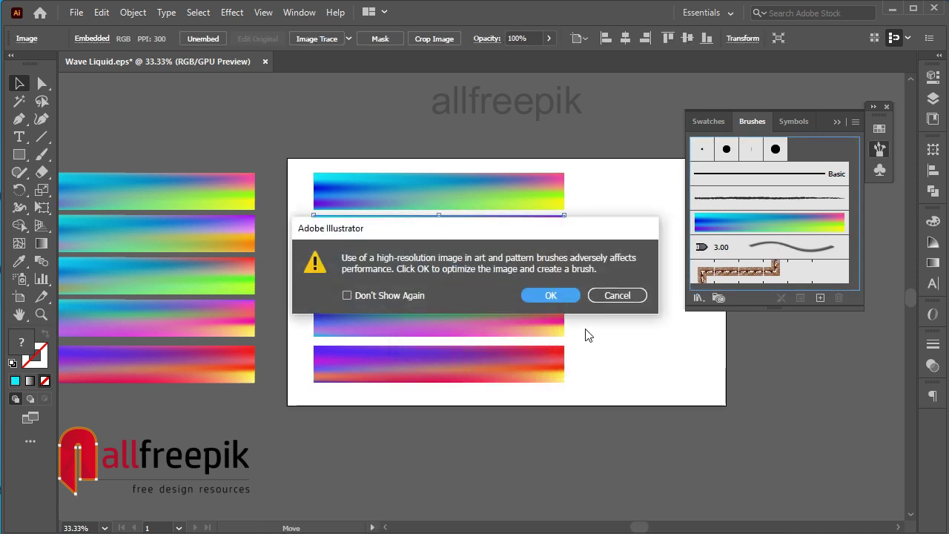
pyautogui.click(568, 296)
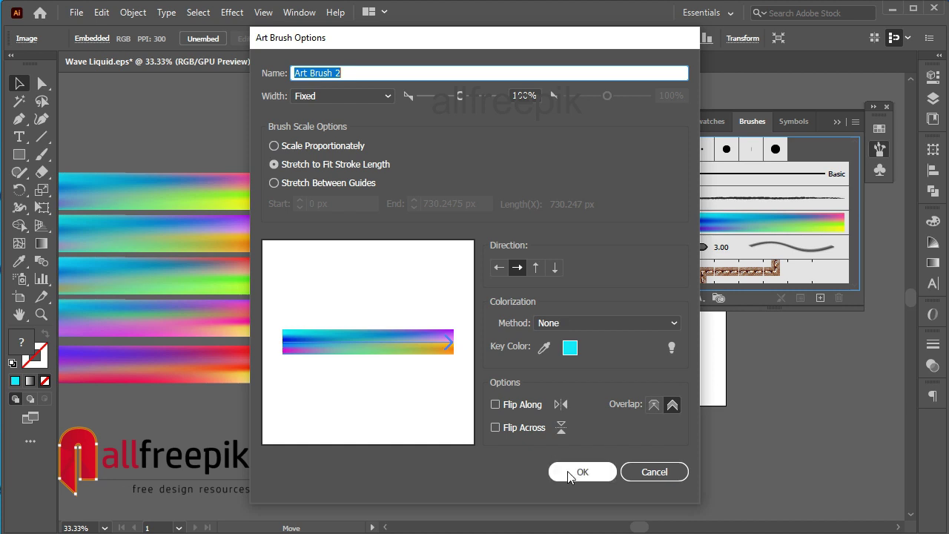
pyautogui.click(584, 472)
pyautogui.click(522, 289)
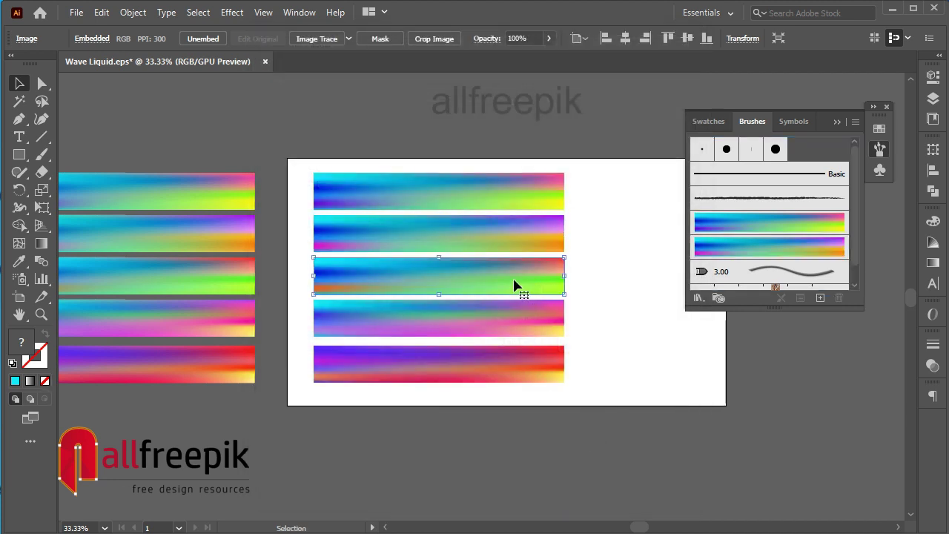
pyautogui.moveTo(515, 286); pyautogui.dragTo(785, 277)
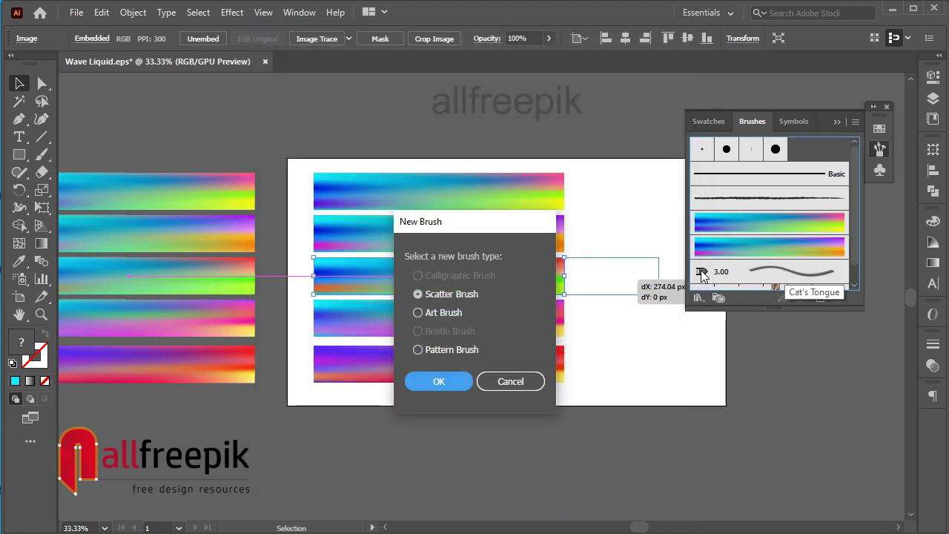
pyautogui.click(449, 312)
pyautogui.click(444, 383)
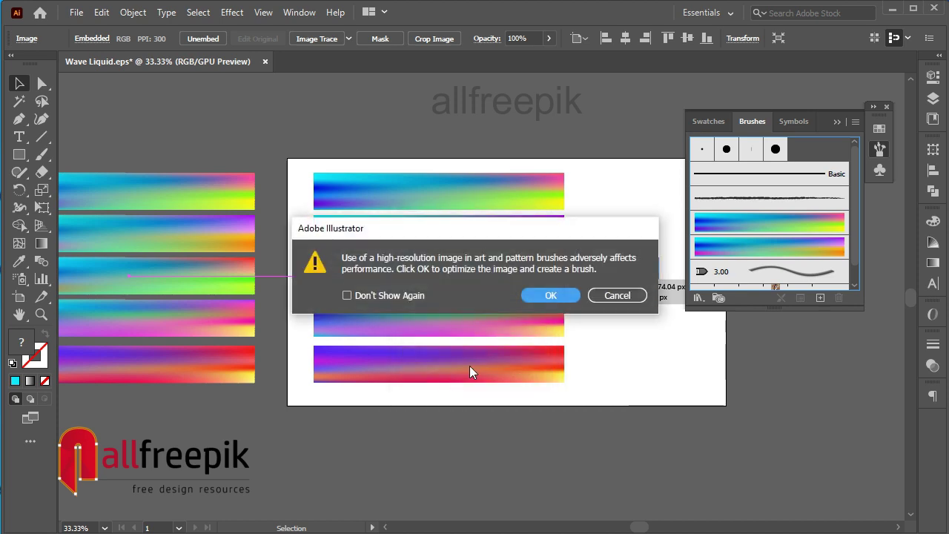
pyautogui.click(560, 297)
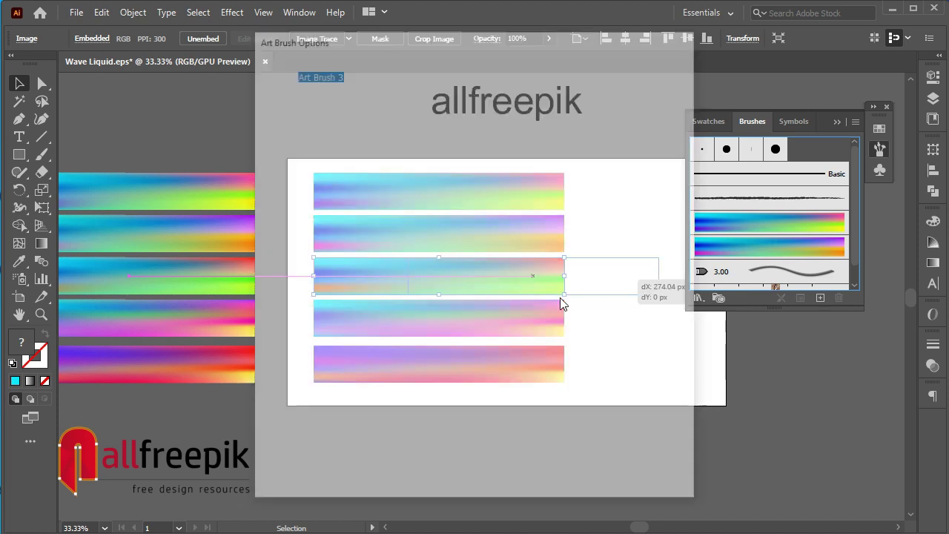
pyautogui.click(585, 471)
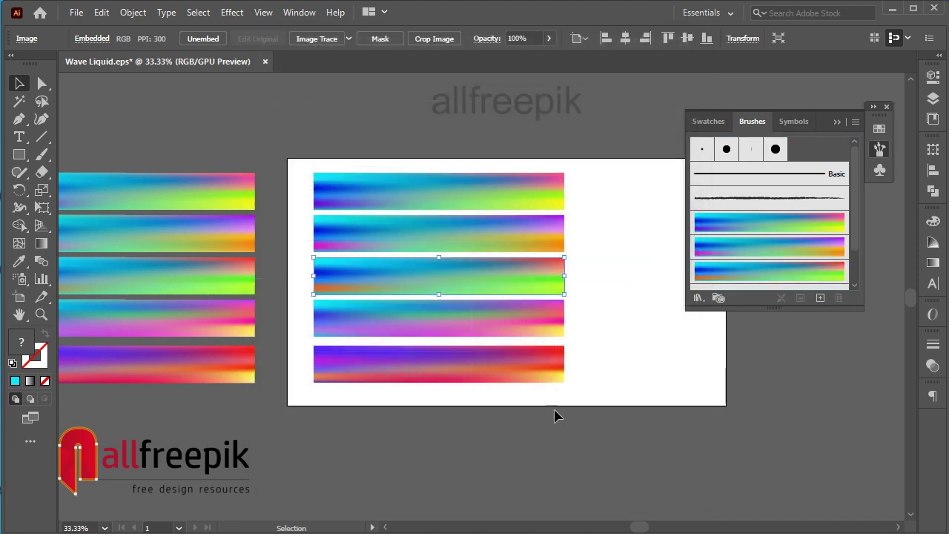
# - Turn the fourth and bottom gradient bars into art brushes
pyautogui.moveTo(505, 327); pyautogui.dragTo(795, 252)
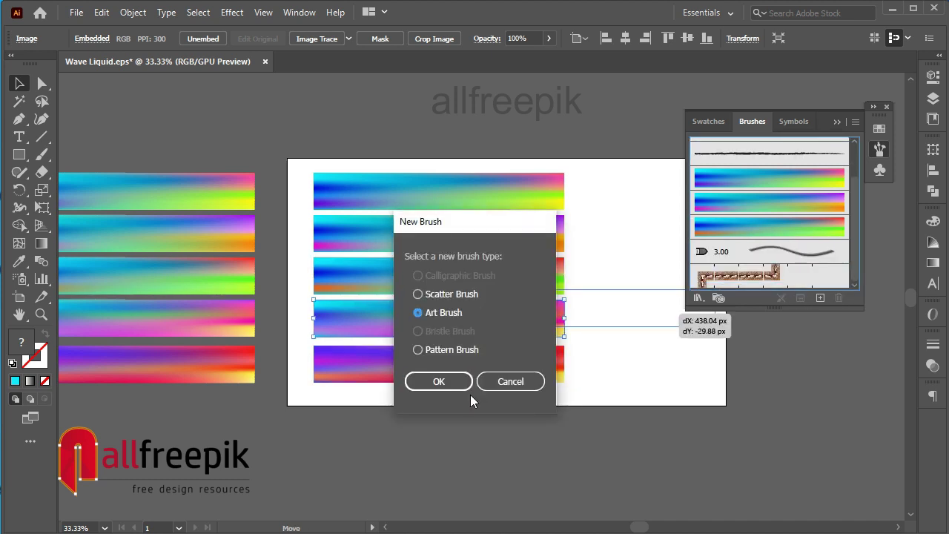
pyautogui.click(457, 385)
pyautogui.click(556, 294)
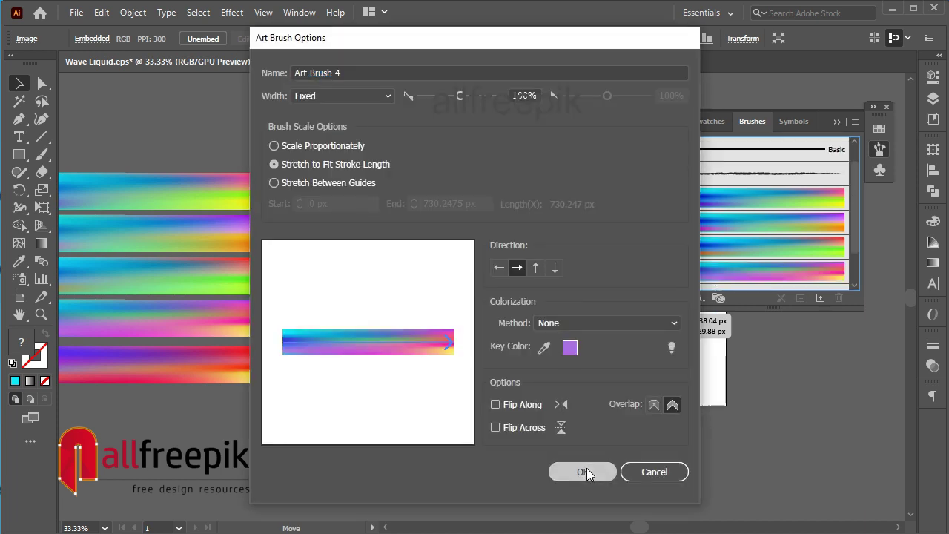
pyautogui.click(586, 473)
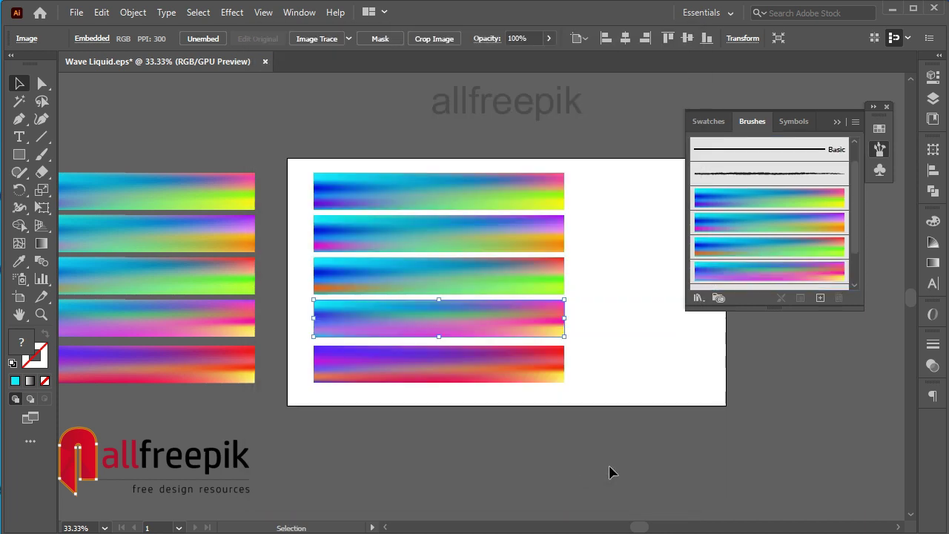
pyautogui.click(511, 382)
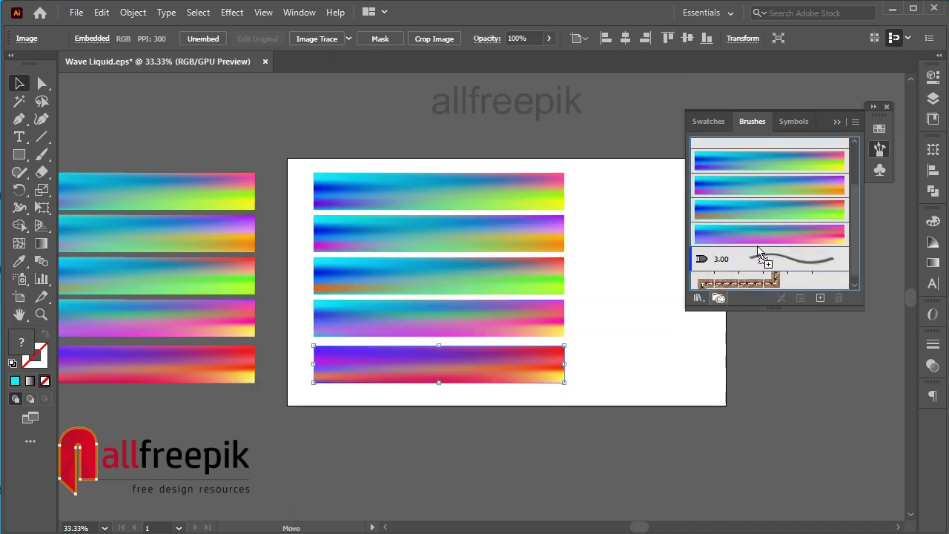
pyautogui.moveTo(742, 291); pyautogui.dragTo(759, 256)
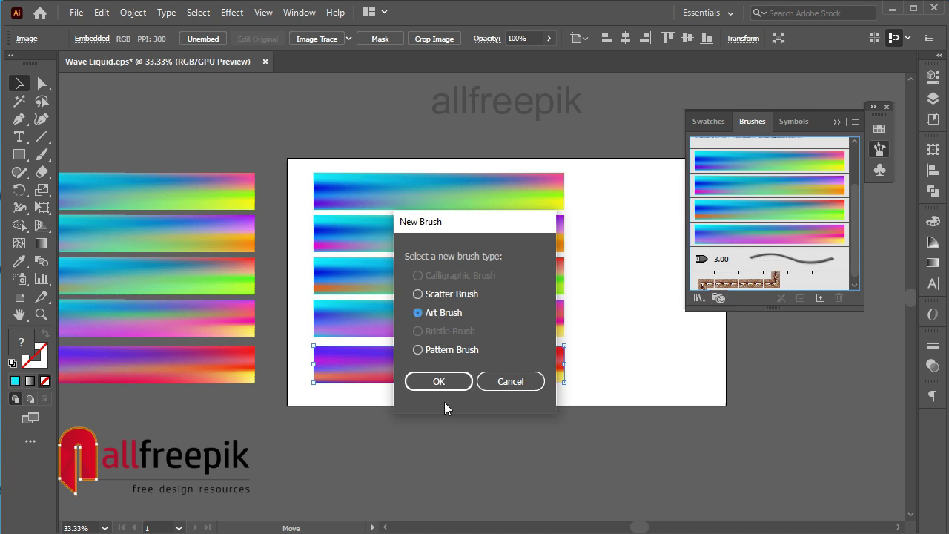
pyautogui.click(444, 387)
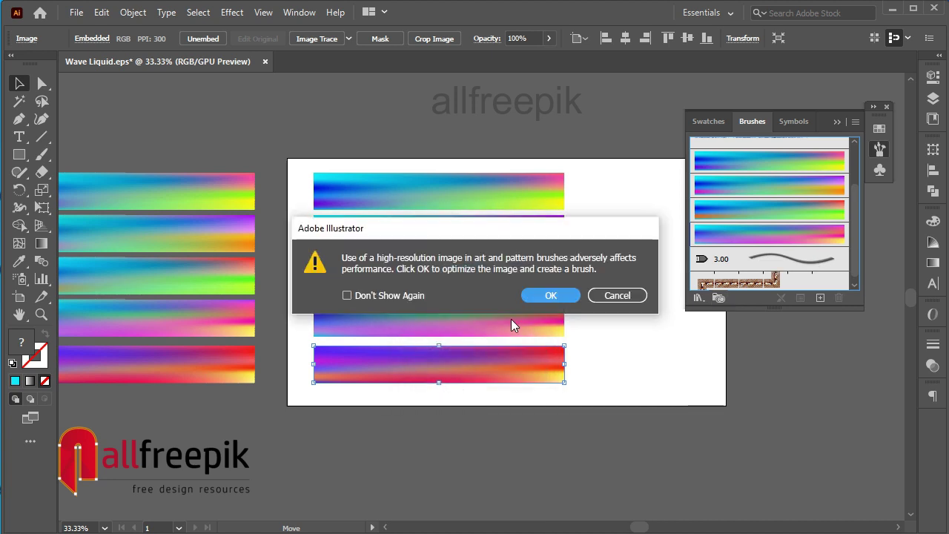
pyautogui.click(536, 295)
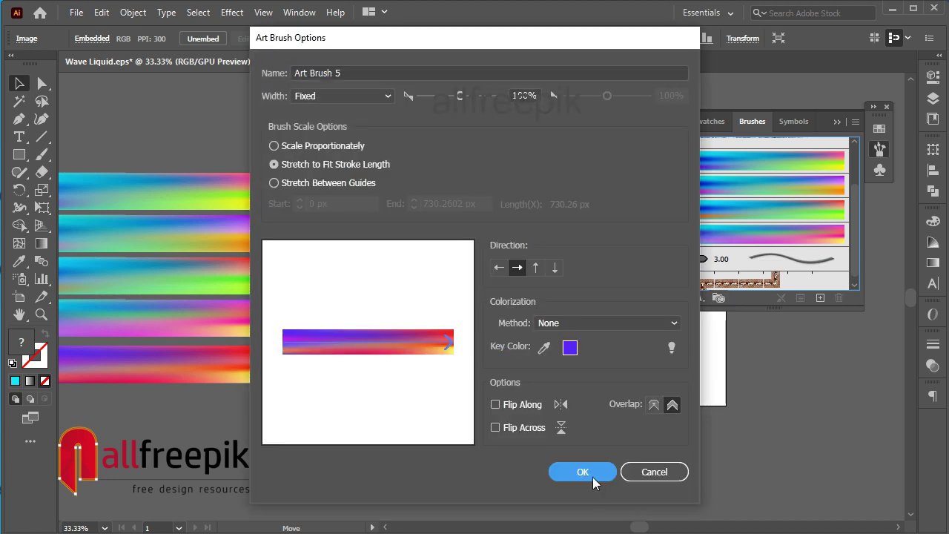
pyautogui.click(592, 477)
pyautogui.click(628, 169)
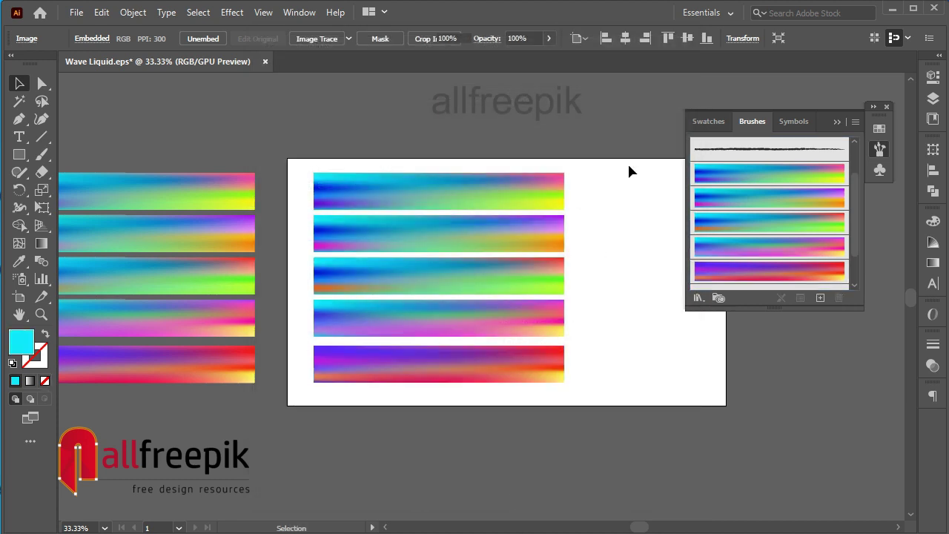
pyautogui.moveTo(623, 176); pyautogui.dragTo(360, 181)
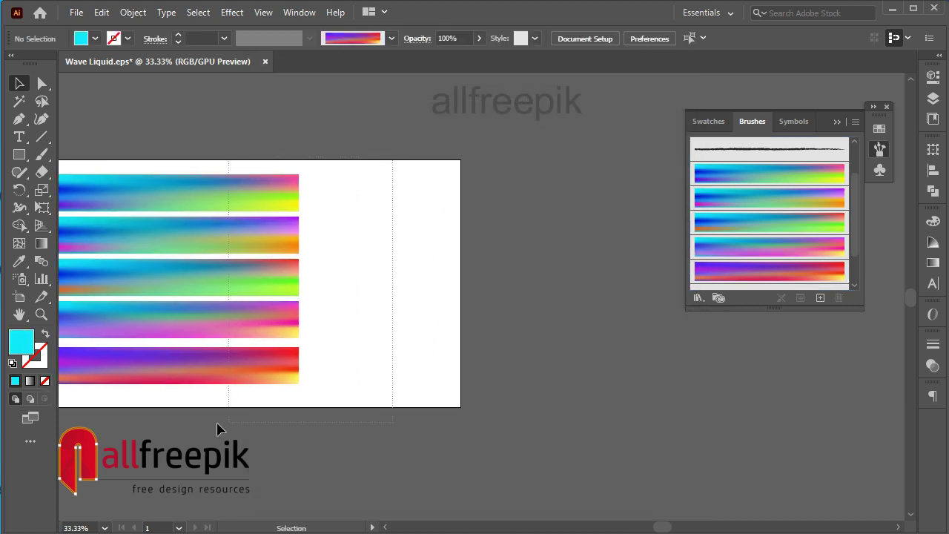
# - Move the gradient bars off the artboard and draw a first curve rising right from the bottom-left corner
pyautogui.hotkey('ctrl', 'a')
pyautogui.moveTo(116, 281); pyautogui.dragTo(578, 282)
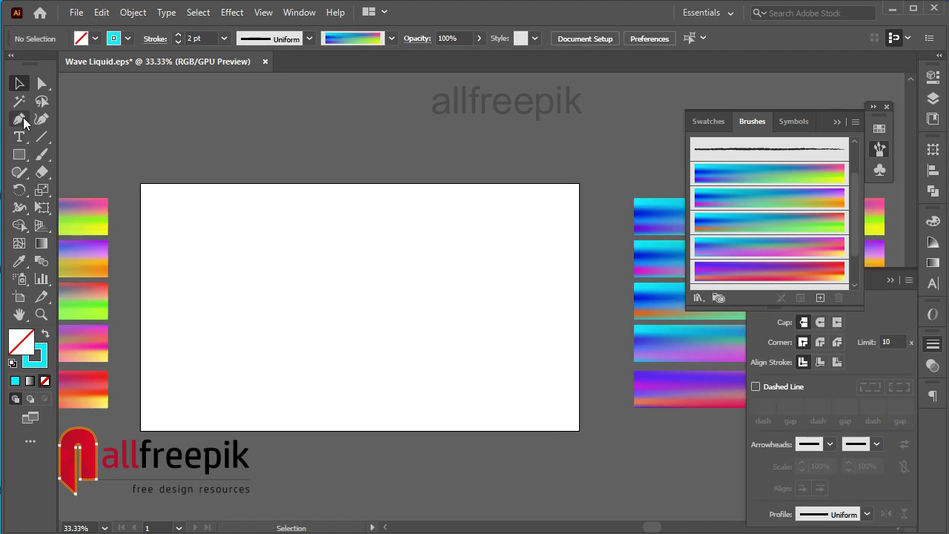
pyautogui.click(141, 431)
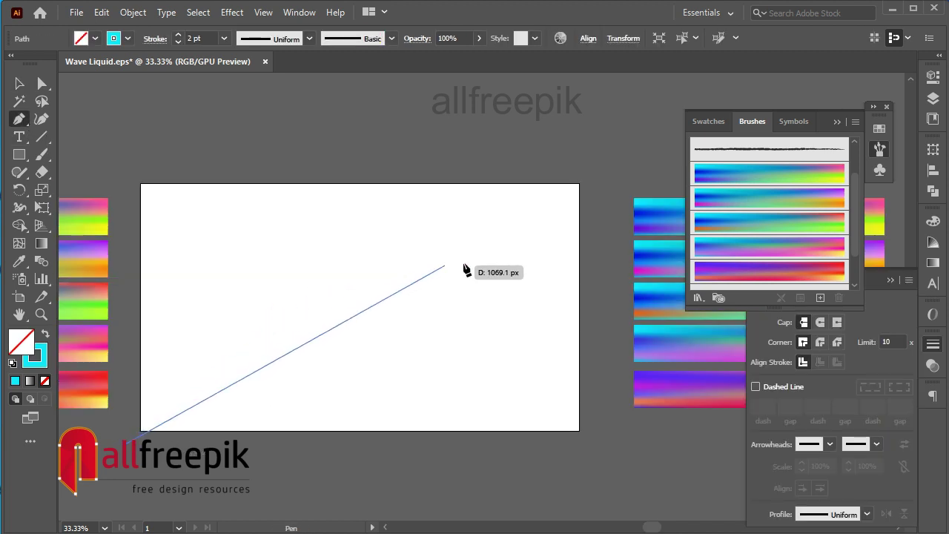
pyautogui.moveTo(452, 263); pyautogui.dragTo(640, 282)
pyautogui.click(19, 83)
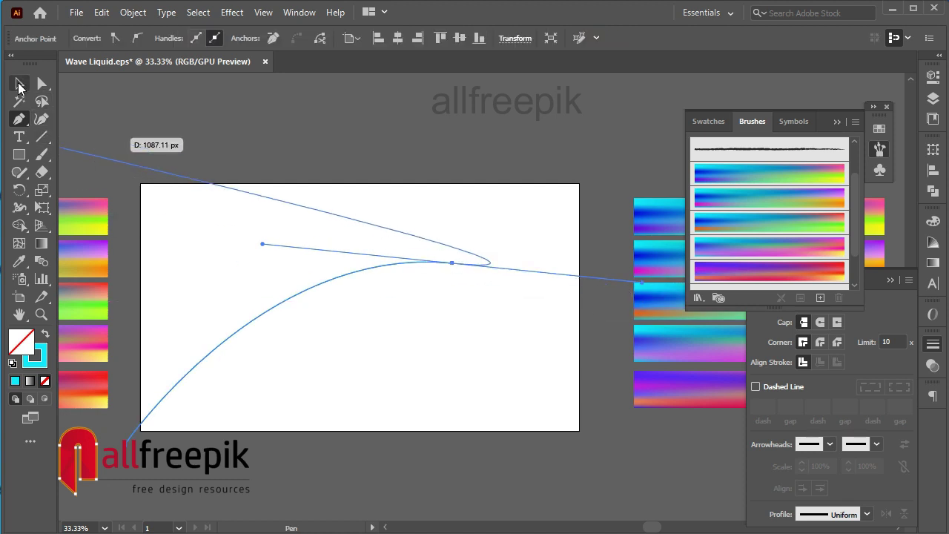
pyautogui.click(72, 92)
# - Draw a second curve from the bottom-left, bending below the first
pyautogui.press('p')
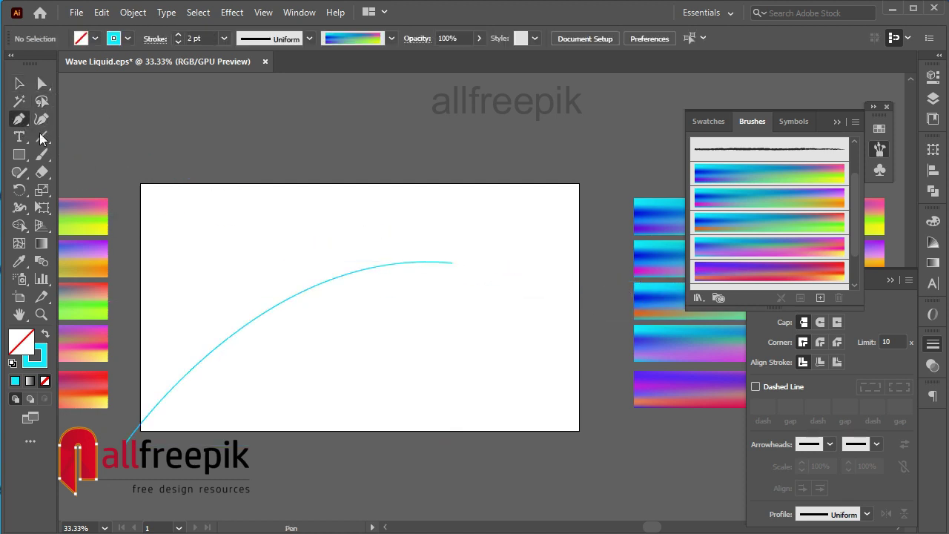
pyautogui.click(132, 438)
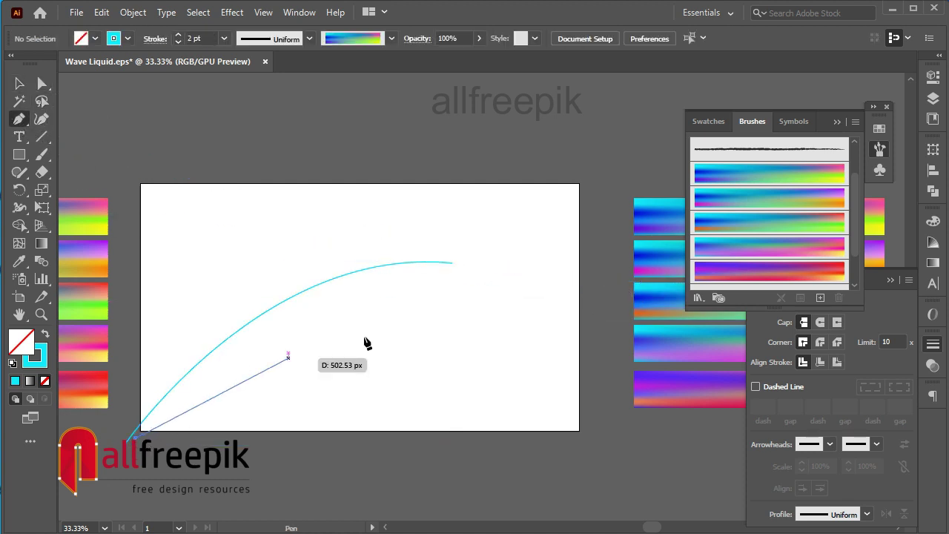
pyautogui.moveTo(424, 328); pyautogui.dragTo(585, 392)
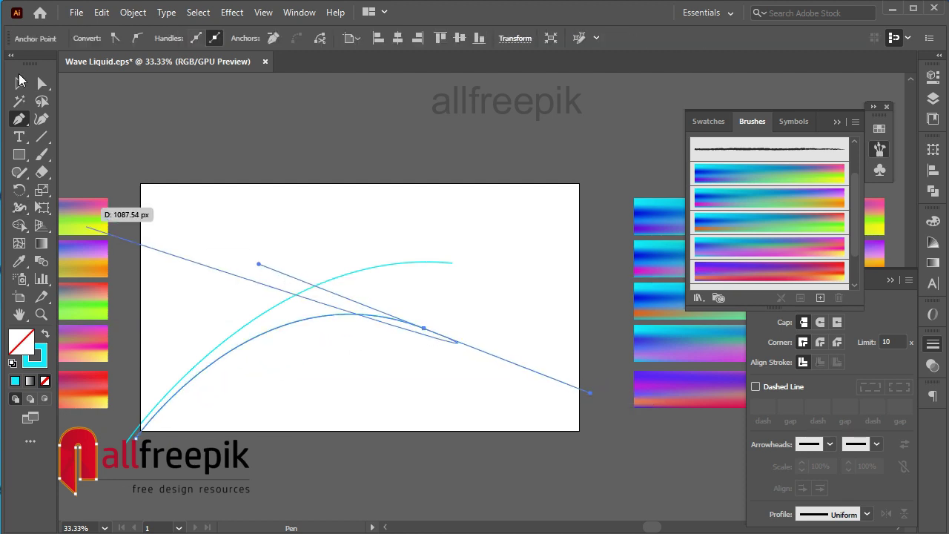
pyautogui.press('v')
pyautogui.click(318, 155)
# - Draw a steep third curve and pull its bend up and left
pyautogui.press('p')
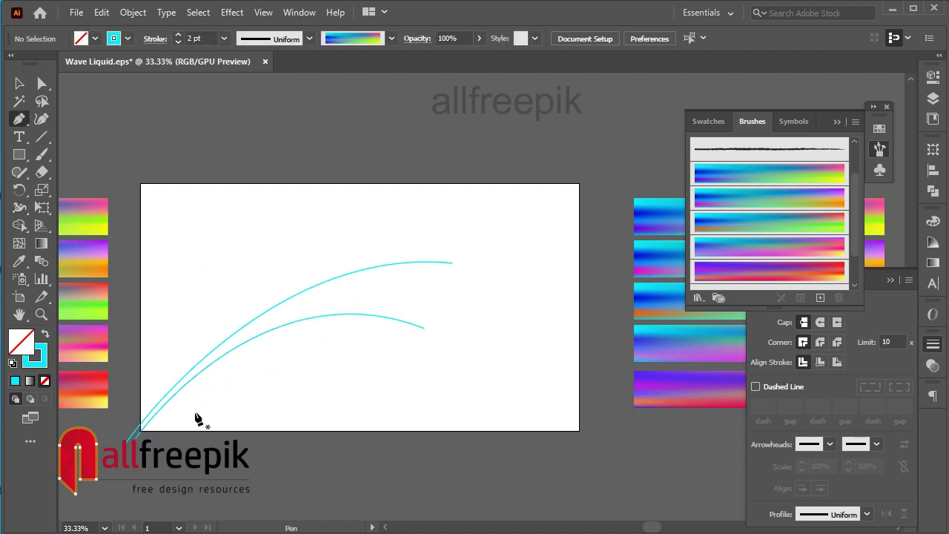
pyautogui.click(118, 426)
pyautogui.moveTo(343, 260)
pyautogui.mouseDown()
pyautogui.moveTo(349, 215)
pyautogui.moveTo(320, 152)
pyautogui.mouseUp()
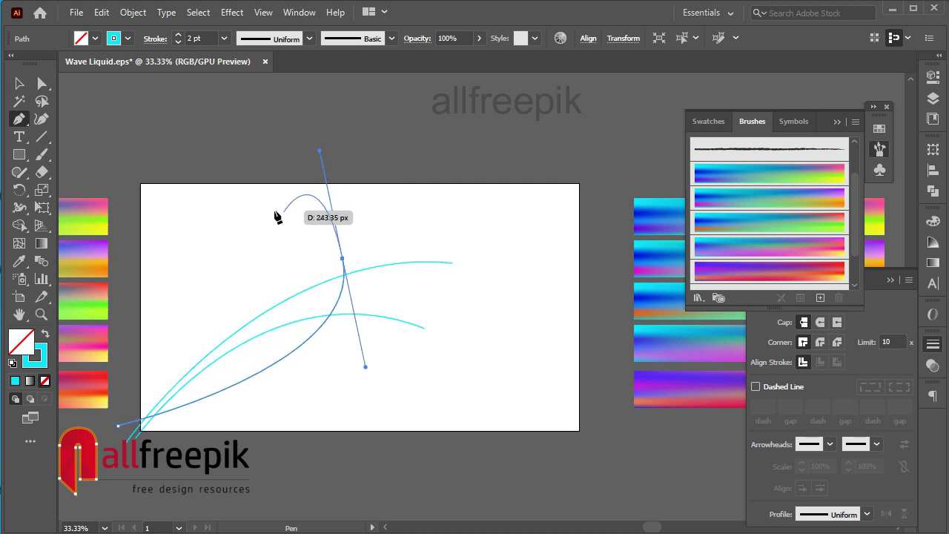
pyautogui.click(41, 83)
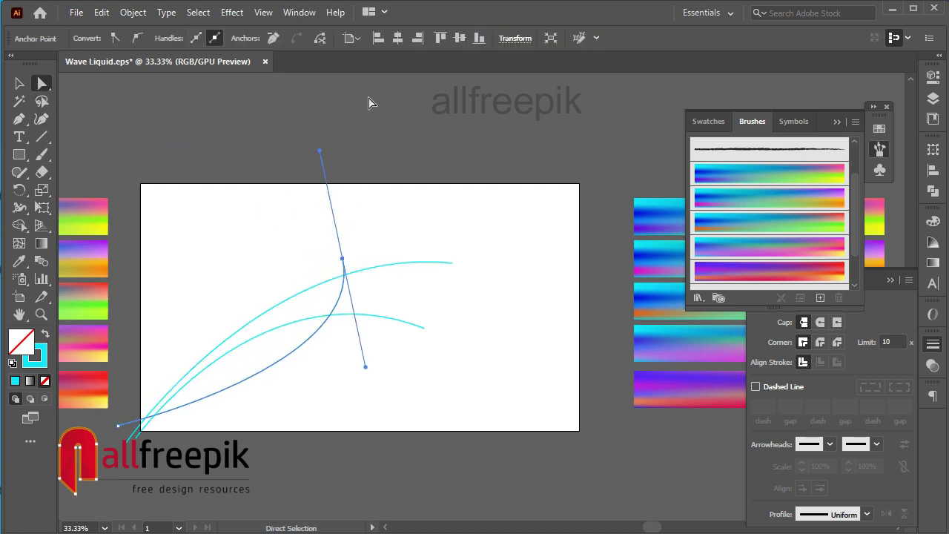
pyautogui.click(391, 239)
pyautogui.moveTo(344, 260); pyautogui.dragTo(304, 239)
pyautogui.click(366, 236)
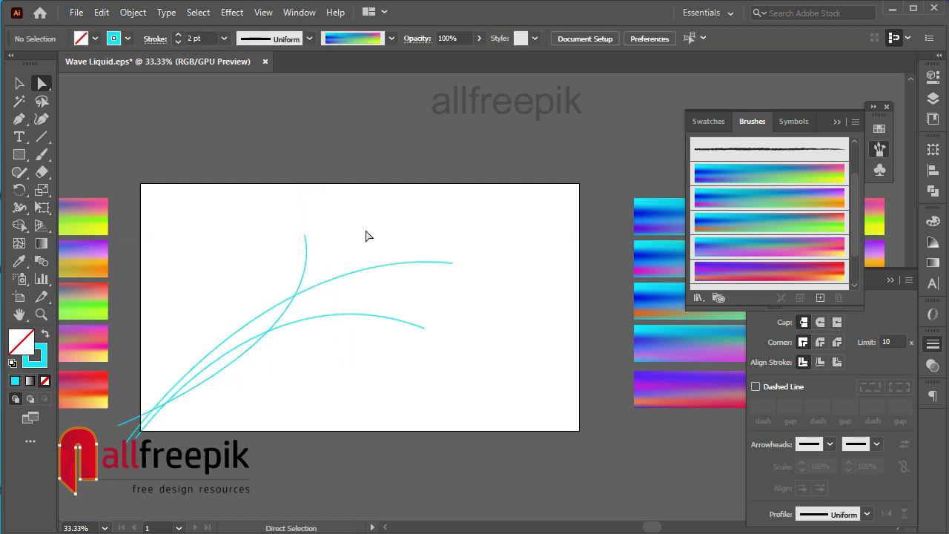
# - Draw a fourth, lower curve sweeping low across the artboard
pyautogui.click(19, 119)
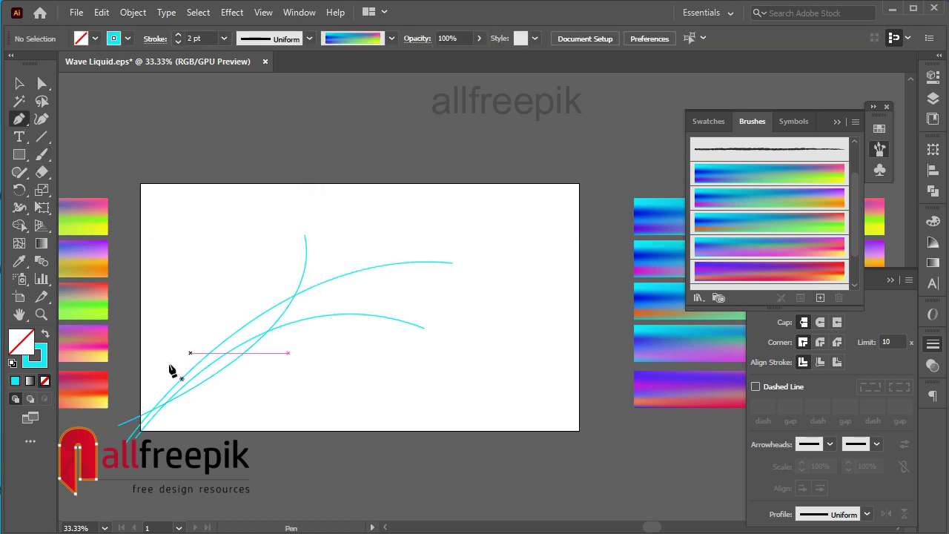
pyautogui.click(133, 408)
pyautogui.moveTo(318, 385)
pyautogui.mouseDown()
pyautogui.moveTo(382, 446)
pyautogui.moveTo(395, 424)
pyautogui.mouseUp()
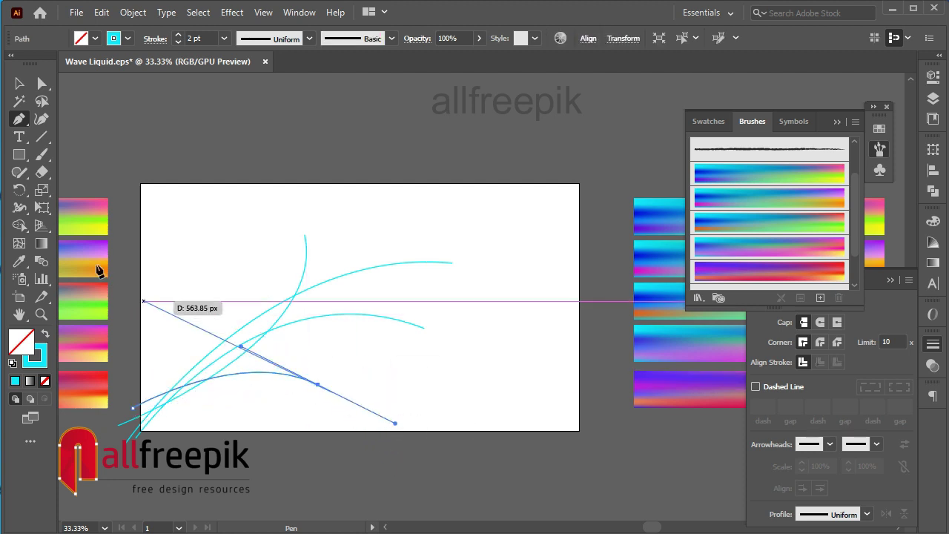
pyautogui.click(20, 84)
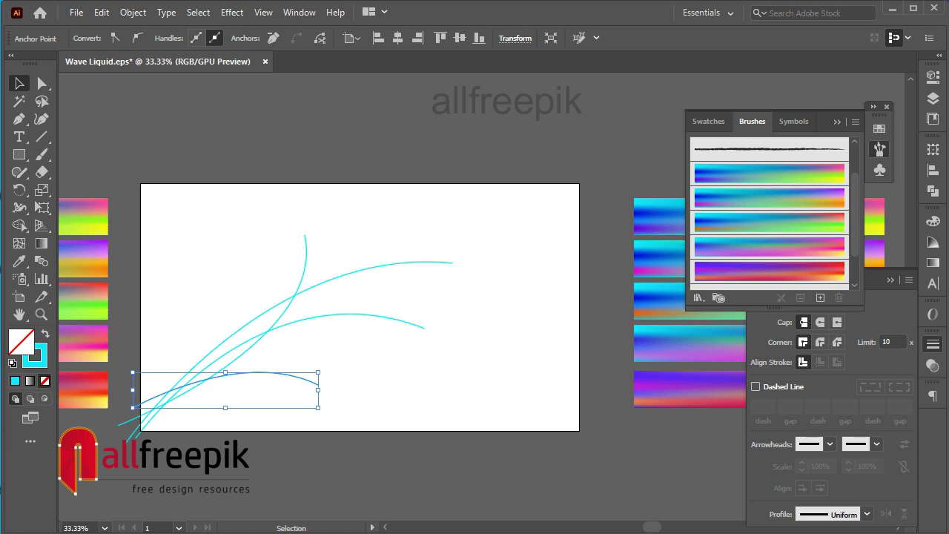
pyautogui.hotkey('ctrl', 'shift', 'a')
pyautogui.click(19, 119)
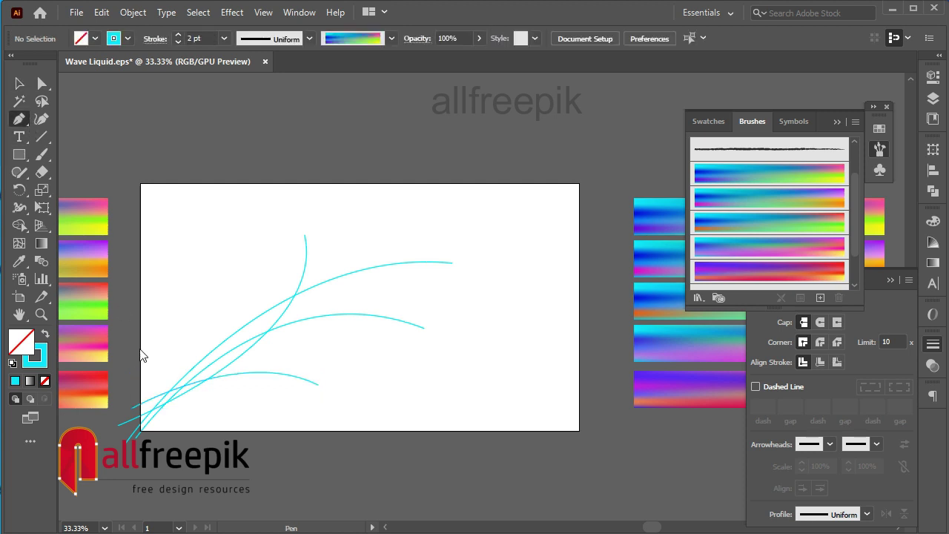
# - Draw a fifth upward curve, then raise its middle point and swing its lower handle right
pyautogui.click(127, 434)
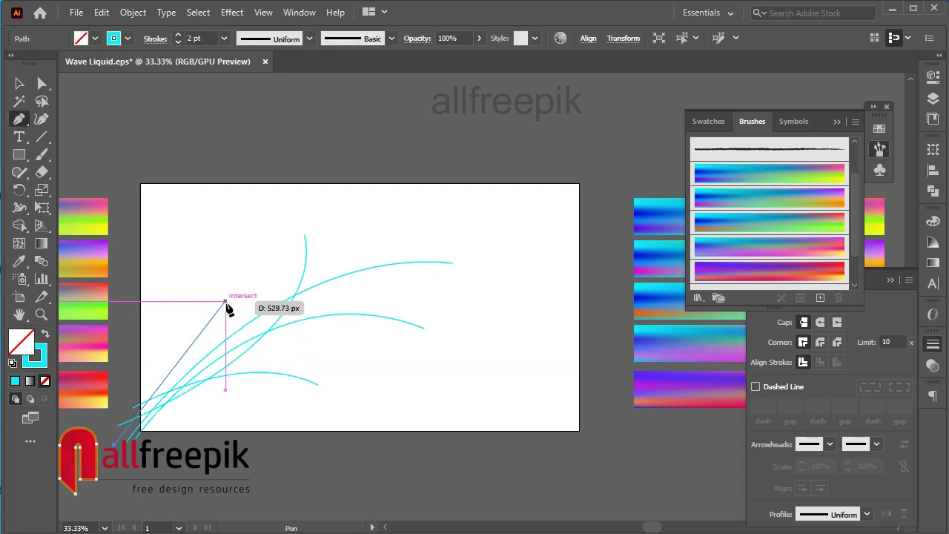
pyautogui.moveTo(225, 301); pyautogui.dragTo(227, 223)
pyautogui.click(41, 83)
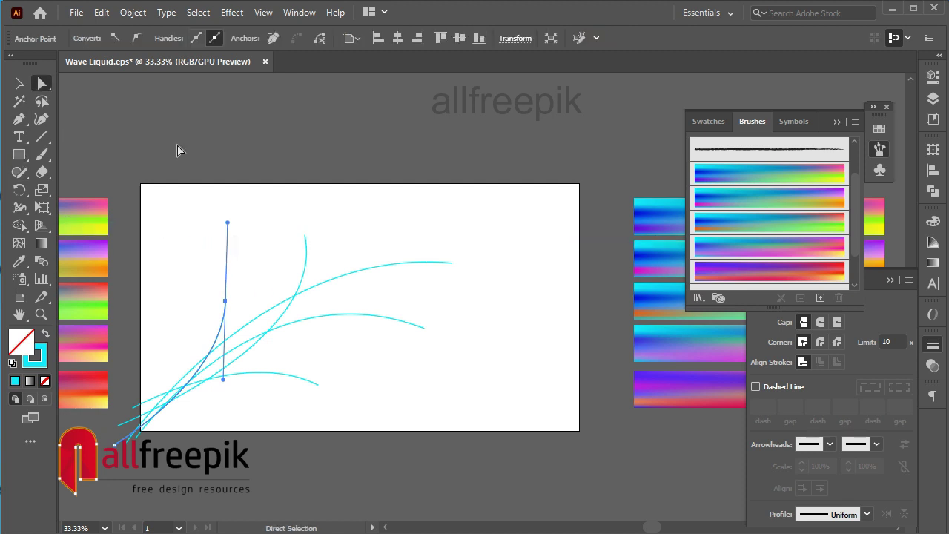
pyautogui.click(178, 151)
pyautogui.moveTo(225, 300); pyautogui.dragTo(227, 273)
pyautogui.moveTo(223, 348); pyautogui.dragTo(250, 343)
pyautogui.click(233, 263)
pyautogui.moveTo(227, 271); pyautogui.dragTo(226, 258)
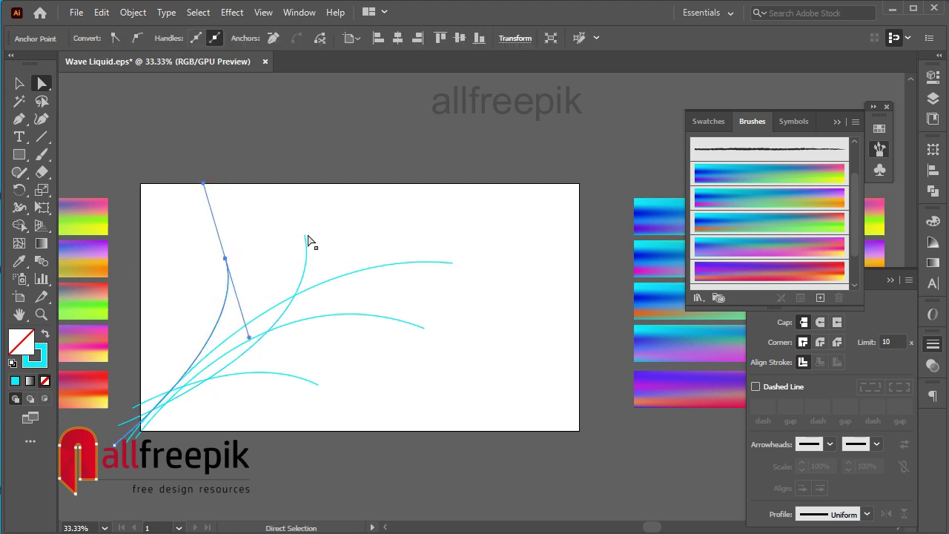
pyautogui.moveTo(306, 236); pyautogui.dragTo(306, 226)
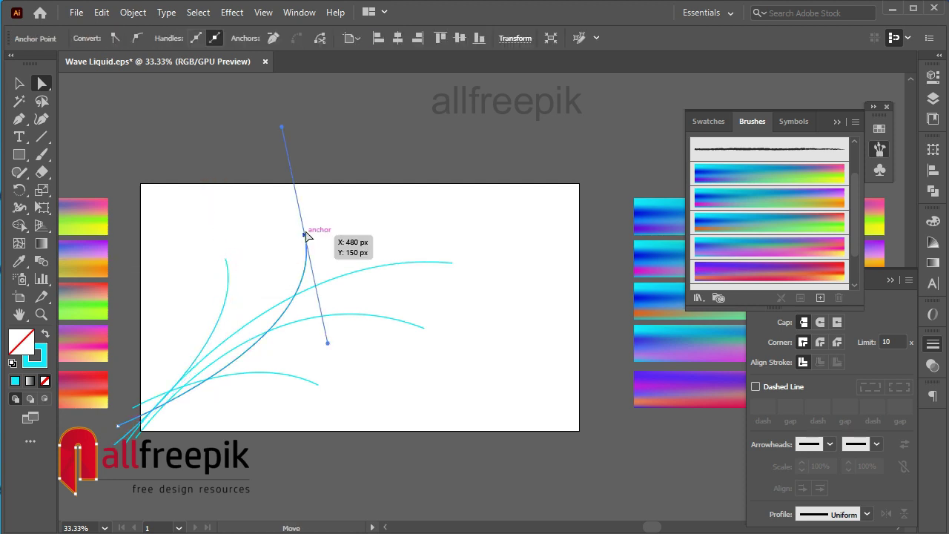
# - Rebend the left curve's arc and extend the upper curve further right
pyautogui.click(372, 226)
pyautogui.click(226, 259)
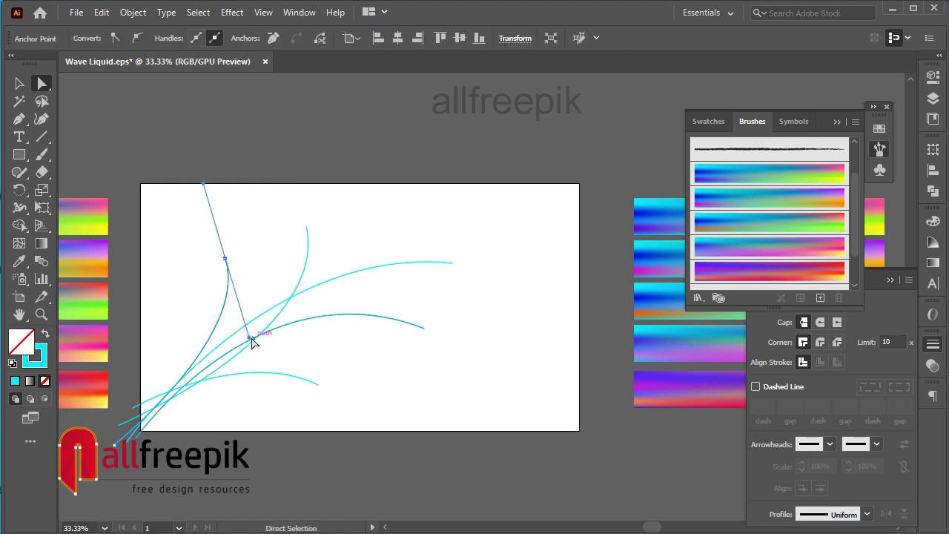
pyautogui.moveTo(252, 342); pyautogui.dragTo(271, 356)
pyautogui.click(301, 449)
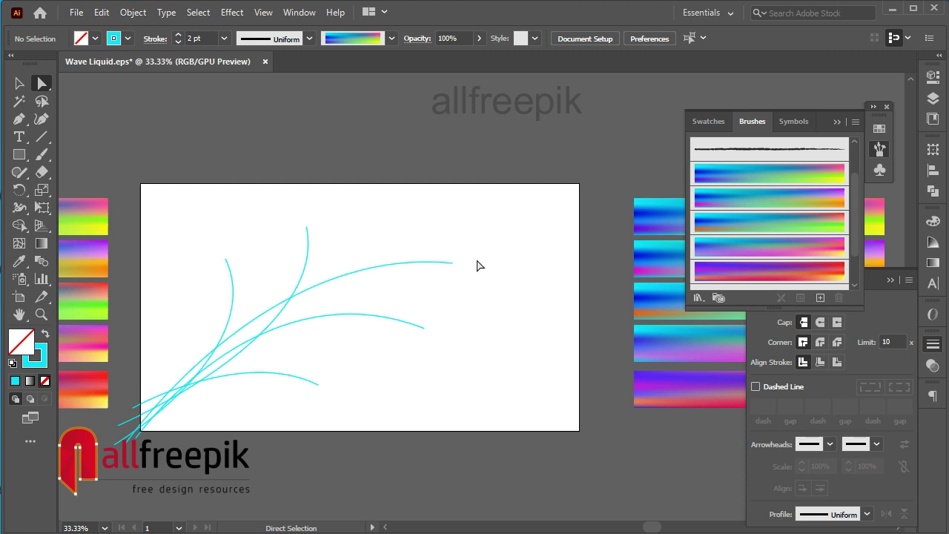
pyautogui.click(452, 264)
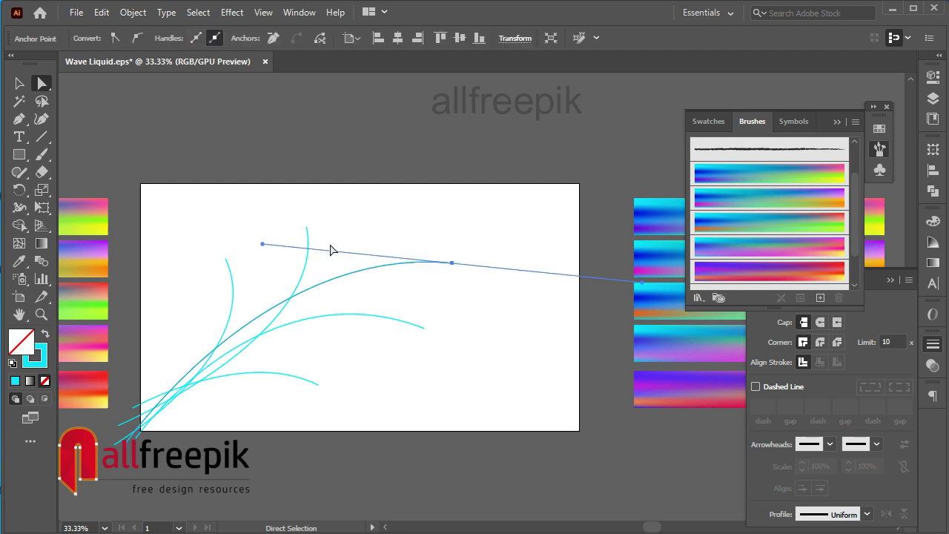
pyautogui.moveTo(262, 244); pyautogui.dragTo(295, 219)
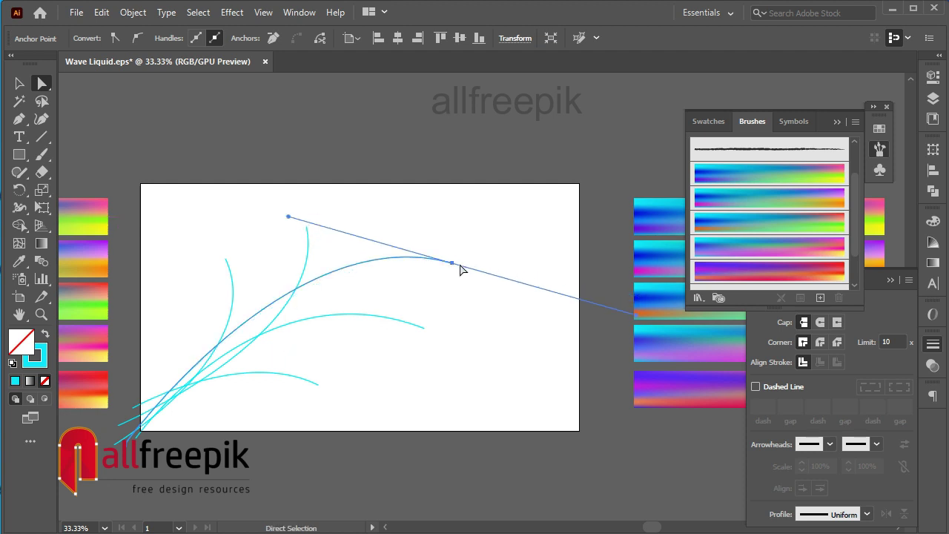
pyautogui.moveTo(460, 265); pyautogui.dragTo(493, 260)
pyautogui.click(499, 385)
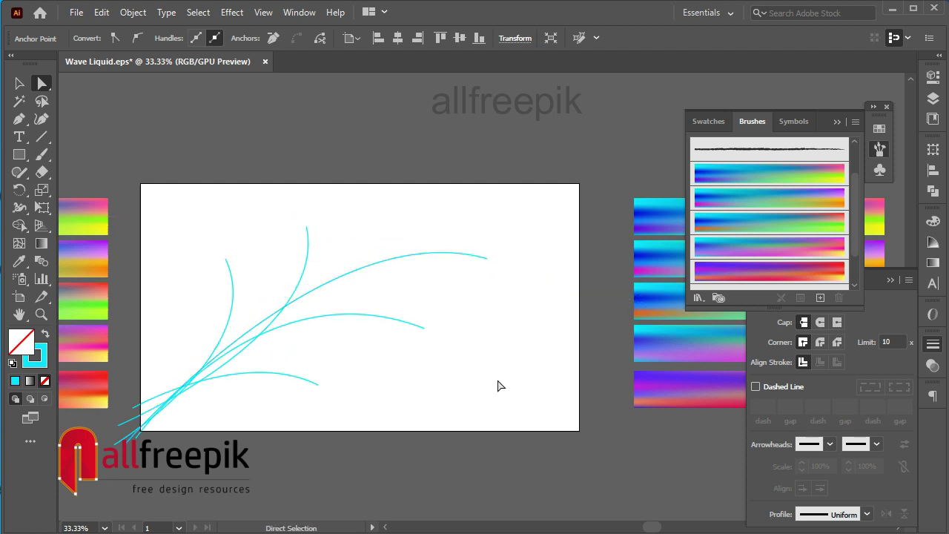
# - Adjust the middle curve's arc and reposition the bottom curve's end point
pyautogui.click(424, 329)
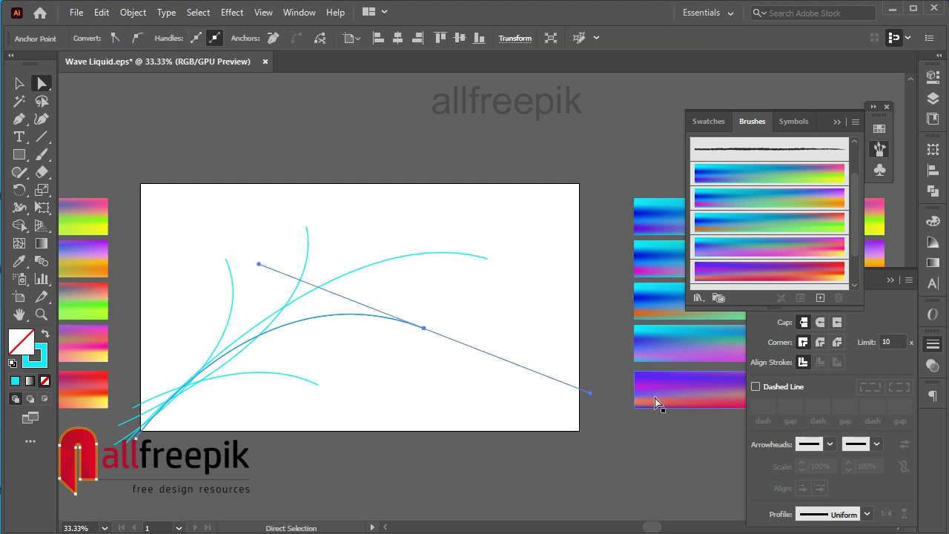
pyautogui.moveTo(588, 395); pyautogui.dragTo(574, 417)
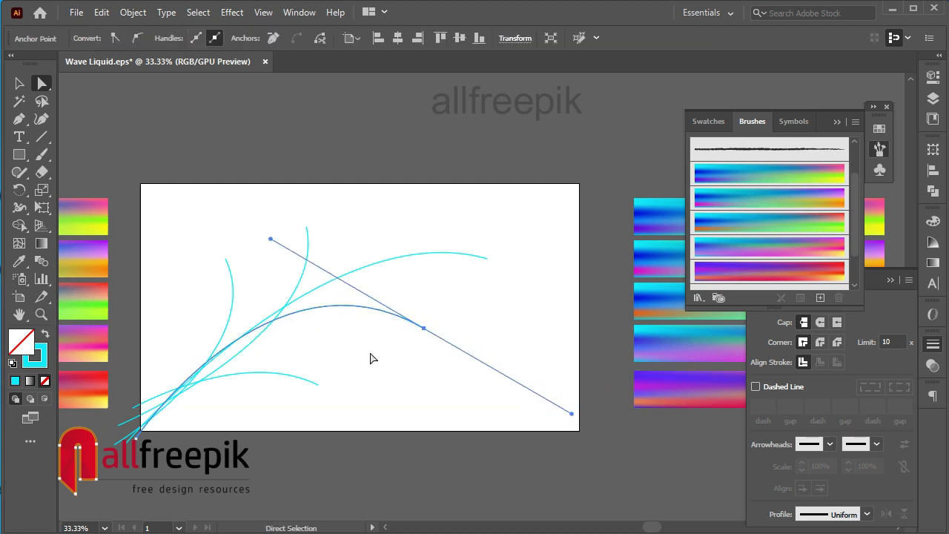
pyautogui.moveTo(424, 335); pyautogui.dragTo(421, 346)
pyautogui.click(409, 422)
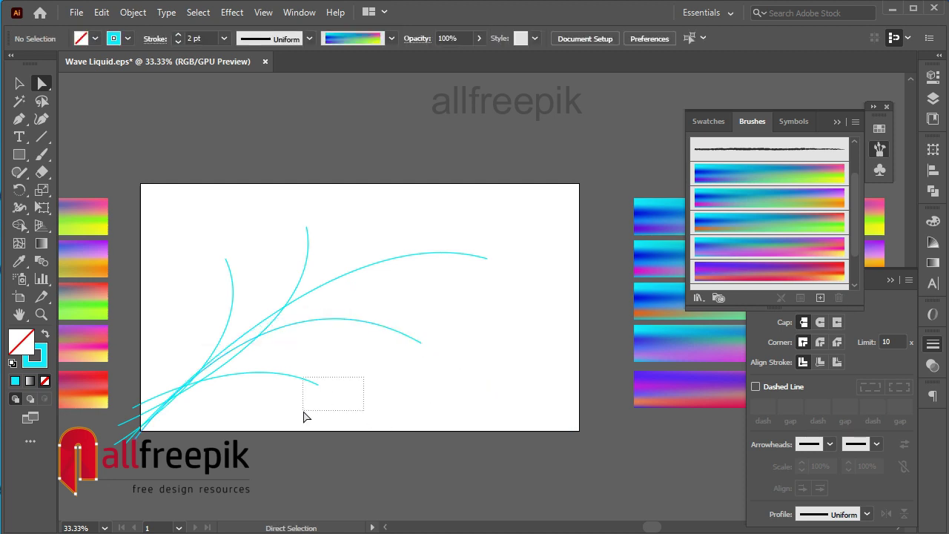
pyautogui.moveTo(292, 425); pyautogui.dragTo(293, 429)
pyautogui.moveTo(318, 385); pyautogui.dragTo(325, 390)
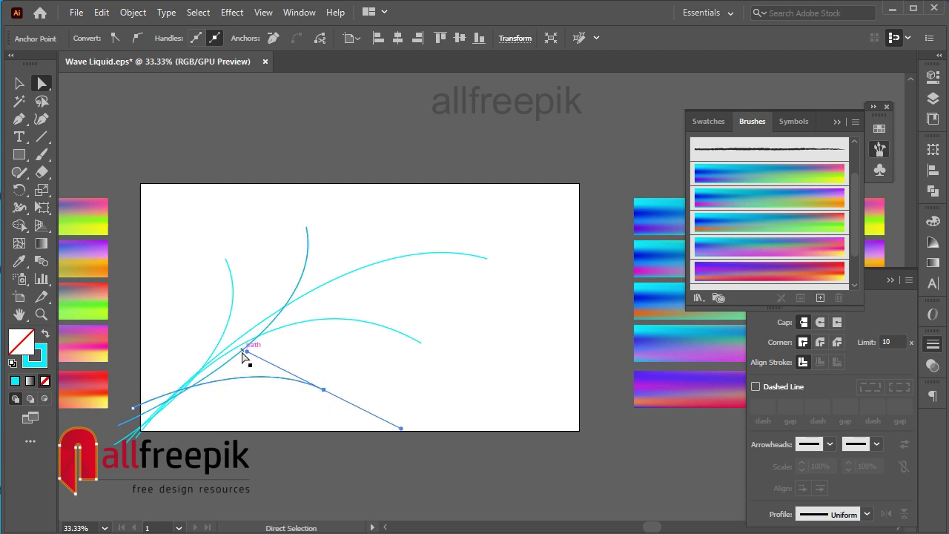
pyautogui.click(393, 386)
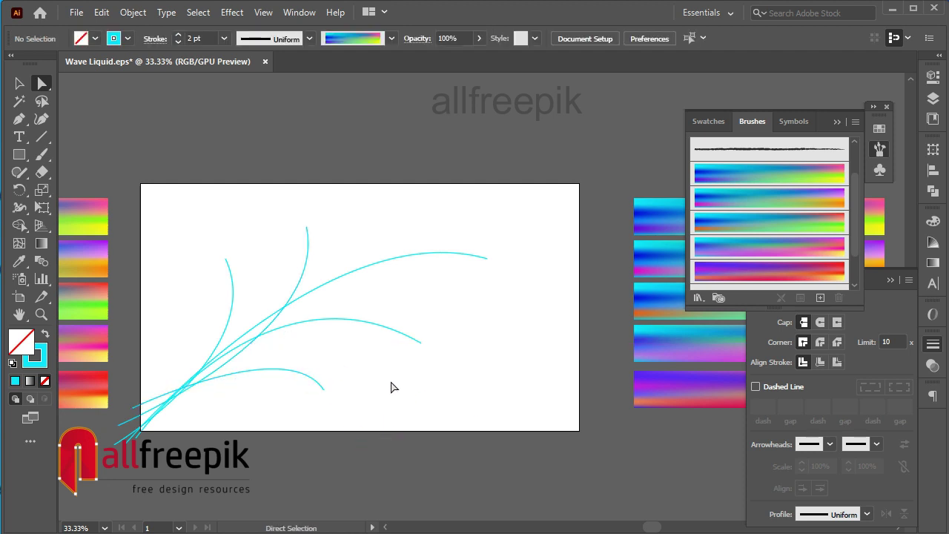
# - Refine the right-hand curve's bend near its end and the upper-left curve's segment
pyautogui.click(421, 343)
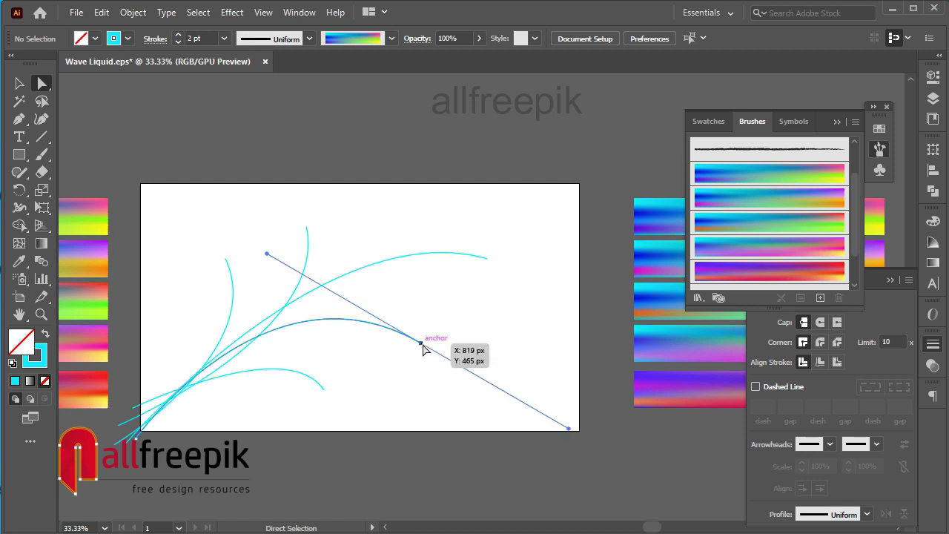
pyautogui.moveTo(569, 430)
pyautogui.mouseDown()
pyautogui.moveTo(540, 447)
pyautogui.moveTo(524, 444)
pyautogui.mouseUp()
pyautogui.click(527, 342)
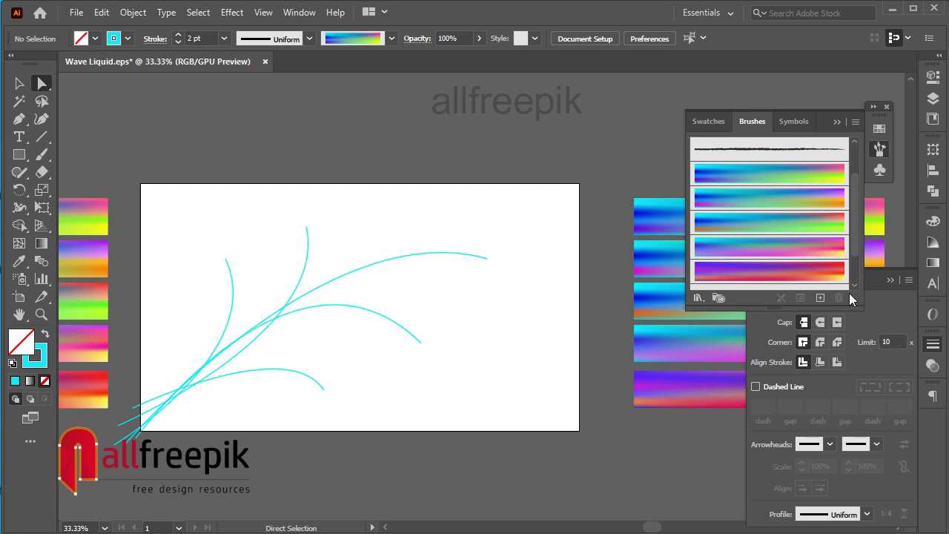
pyautogui.moveTo(222, 254)
pyautogui.mouseDown()
pyautogui.moveTo(228, 274)
pyautogui.moveTo(220, 273)
pyautogui.mouseUp()
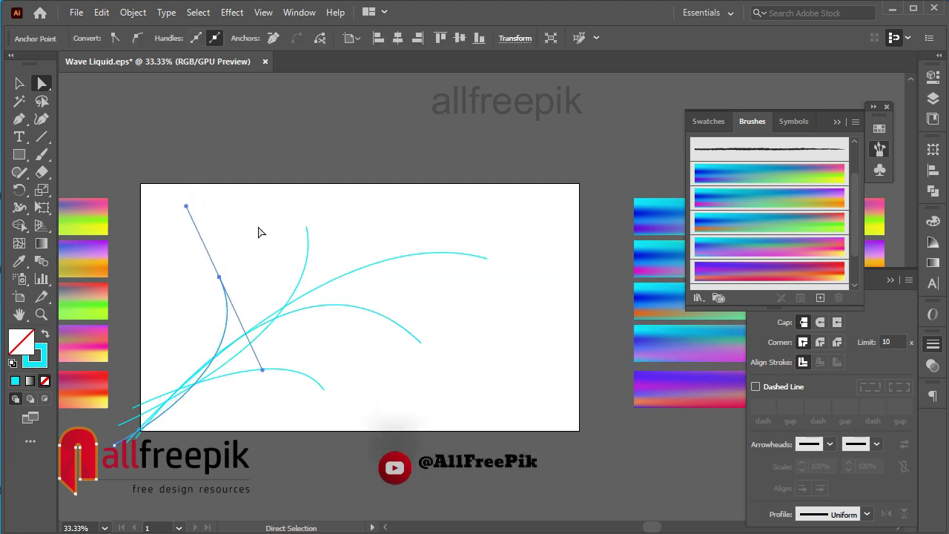
pyautogui.click(158, 202)
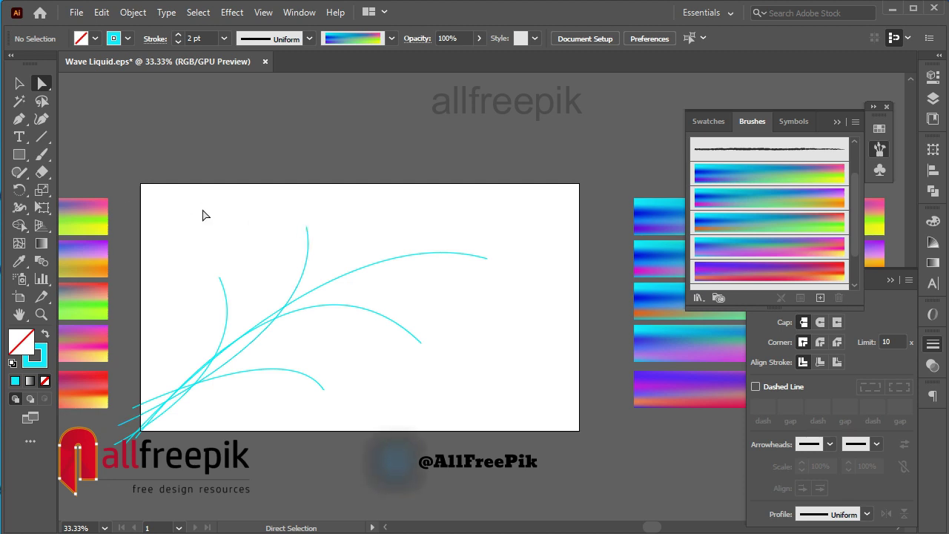
pyautogui.click(17, 119)
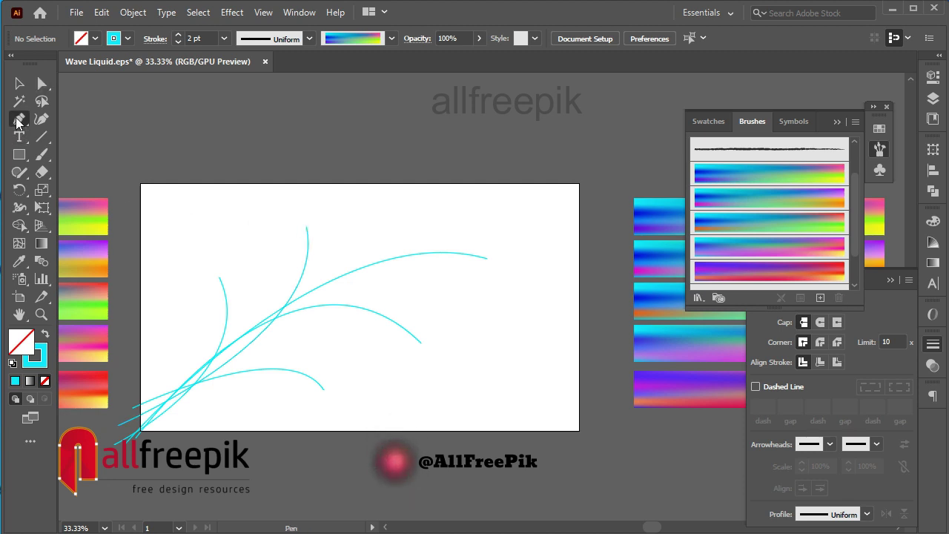
pyautogui.moveTo(135, 407); pyautogui.dragTo(249, 415)
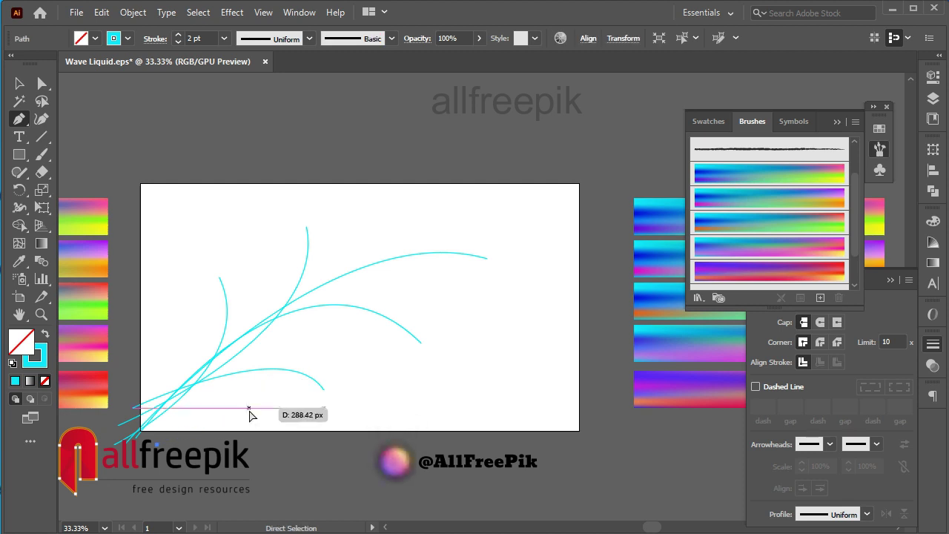
pyautogui.moveTo(284, 343)
pyautogui.mouseDown()
pyautogui.moveTo(352, 332)
pyautogui.moveTo(319, 347)
pyautogui.moveTo(368, 382)
pyautogui.moveTo(394, 384)
pyautogui.moveTo(350, 407)
pyautogui.moveTo(360, 411)
pyautogui.mouseUp()
pyautogui.hotkey('ctrl', 'z')
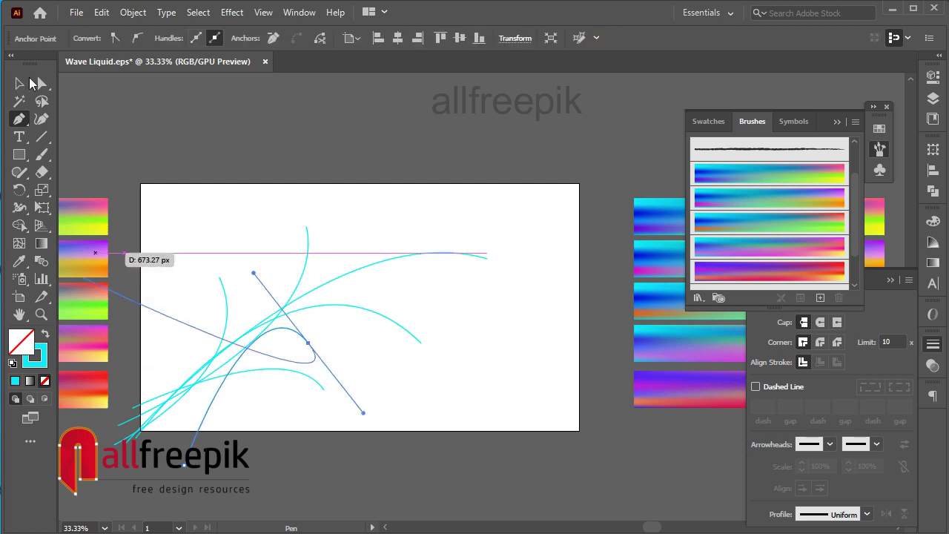
pyautogui.hotkey('ctrl', 'z')
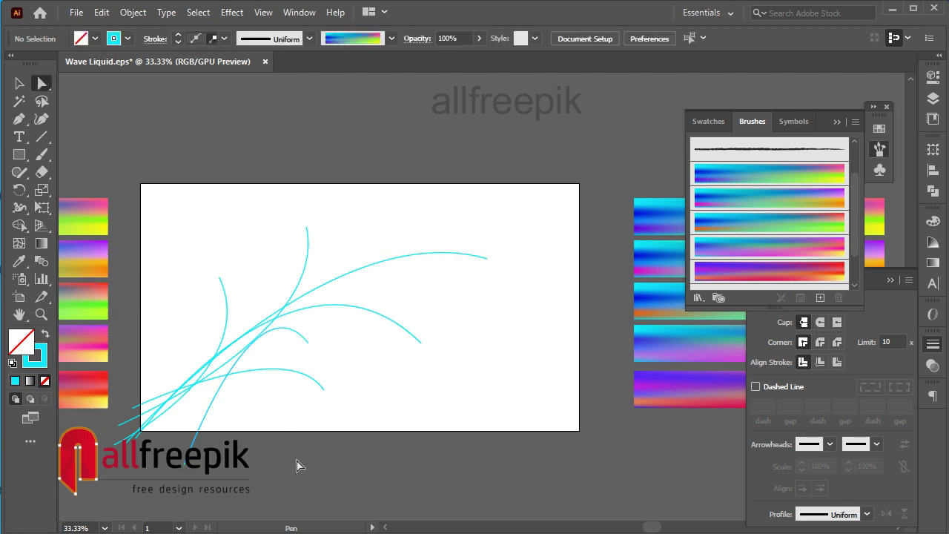
pyautogui.click(19, 119)
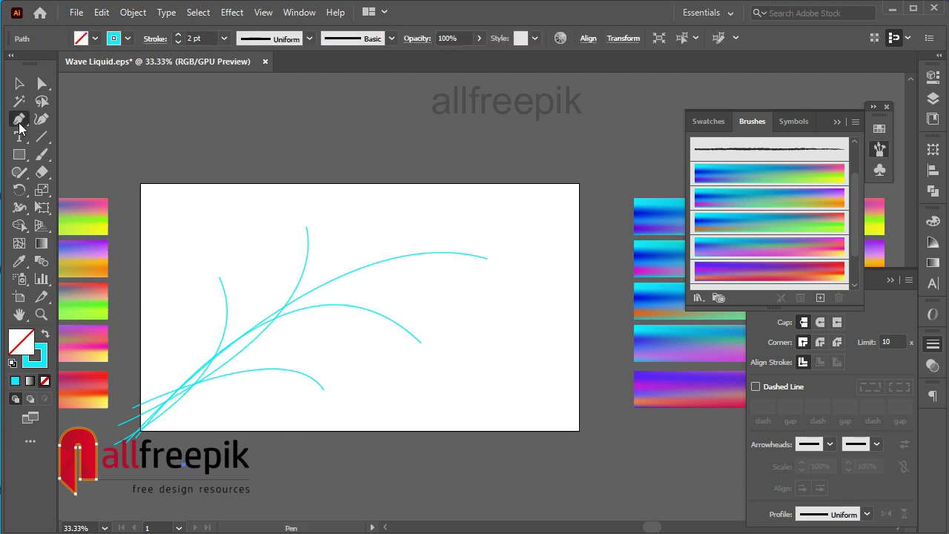
pyautogui.click(114, 416)
pyautogui.moveTo(305, 336); pyautogui.dragTo(312, 379)
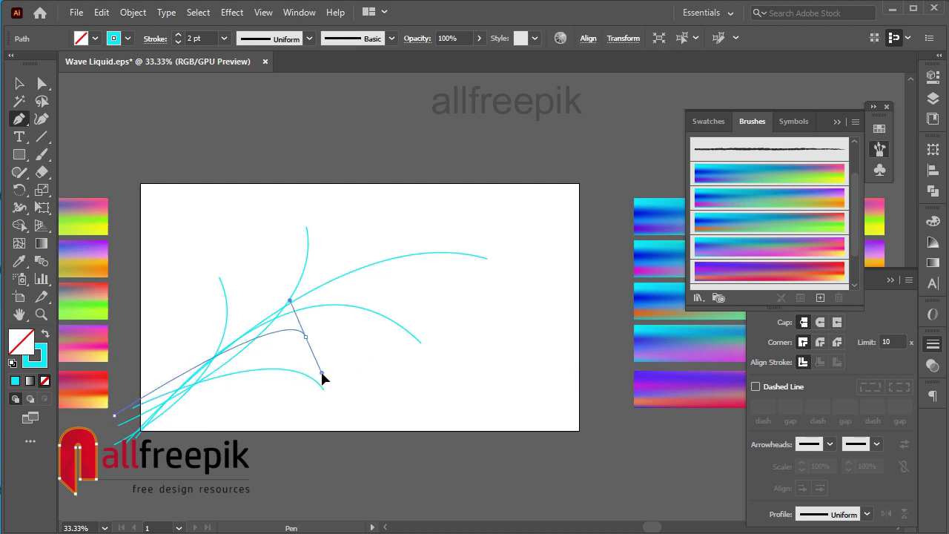
pyautogui.hotkey('ctrl', 'z')
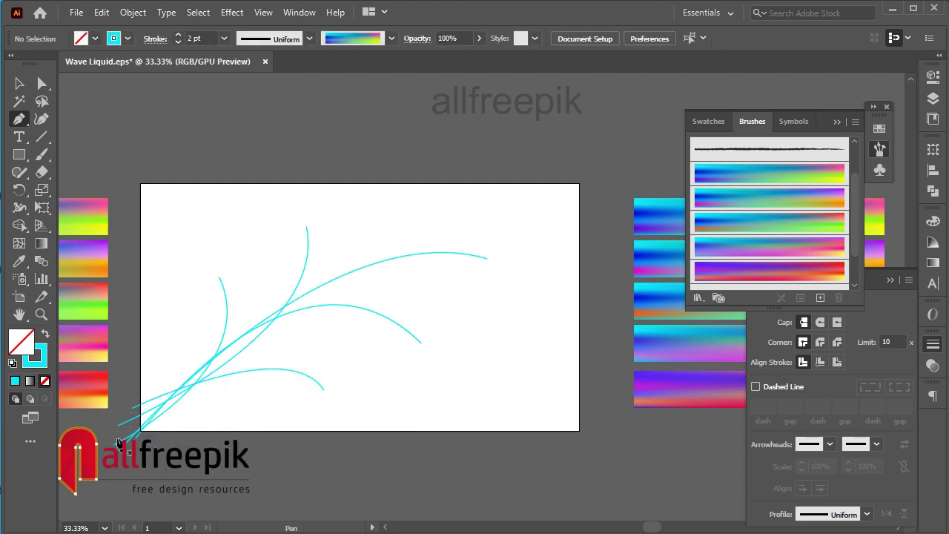
pyautogui.press('v')
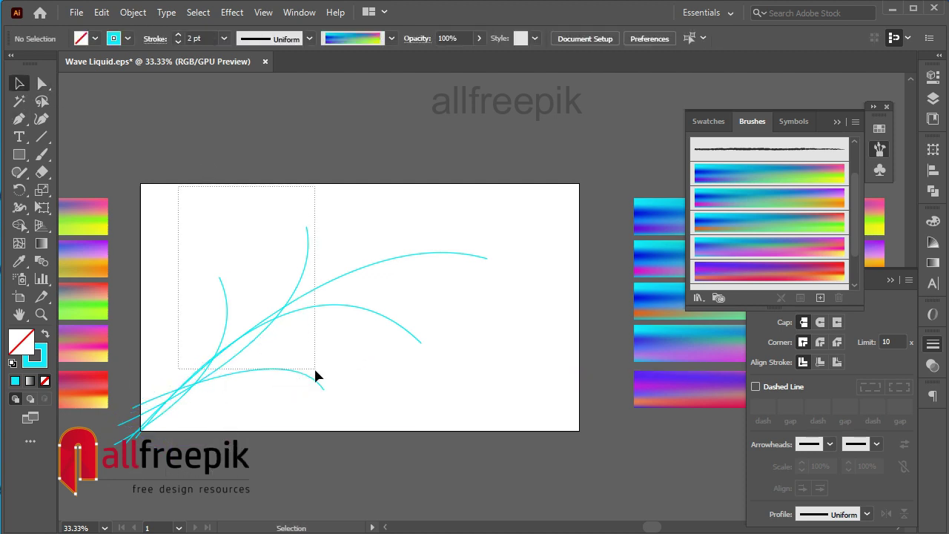
# - Select the bottom cyan curve and try a purple-to-red gradient brush, then undo it
pyautogui.moveTo(315, 370); pyautogui.dragTo(316, 370)
pyautogui.click(363, 374)
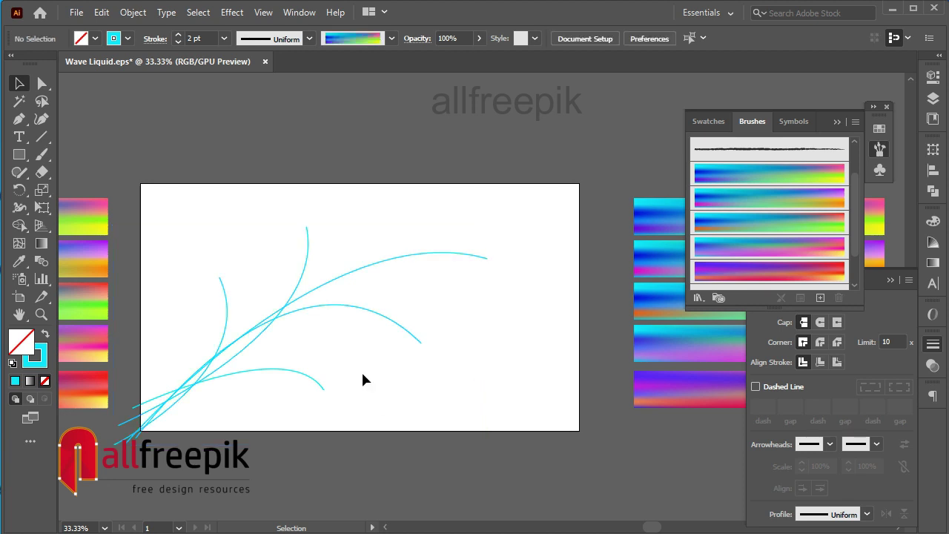
pyautogui.click(323, 388)
pyautogui.moveTo(290, 398); pyautogui.dragTo(289, 382)
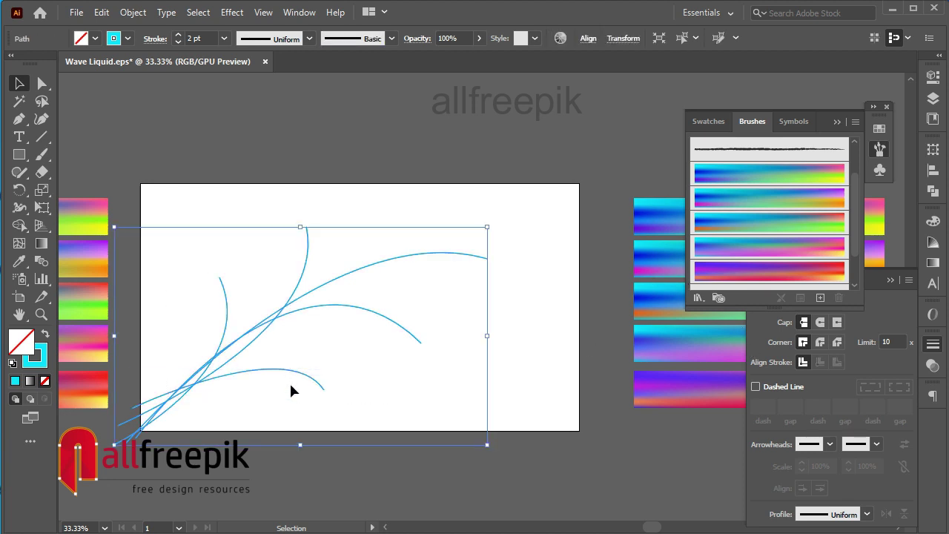
pyautogui.click(339, 353)
pyautogui.click(323, 387)
pyautogui.click(799, 272)
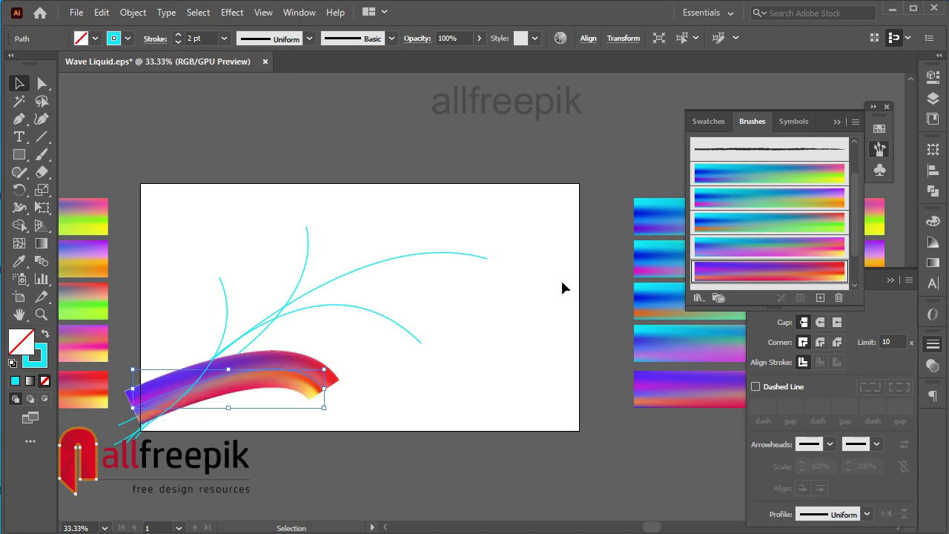
pyautogui.hotkey('ctrl', 'z')
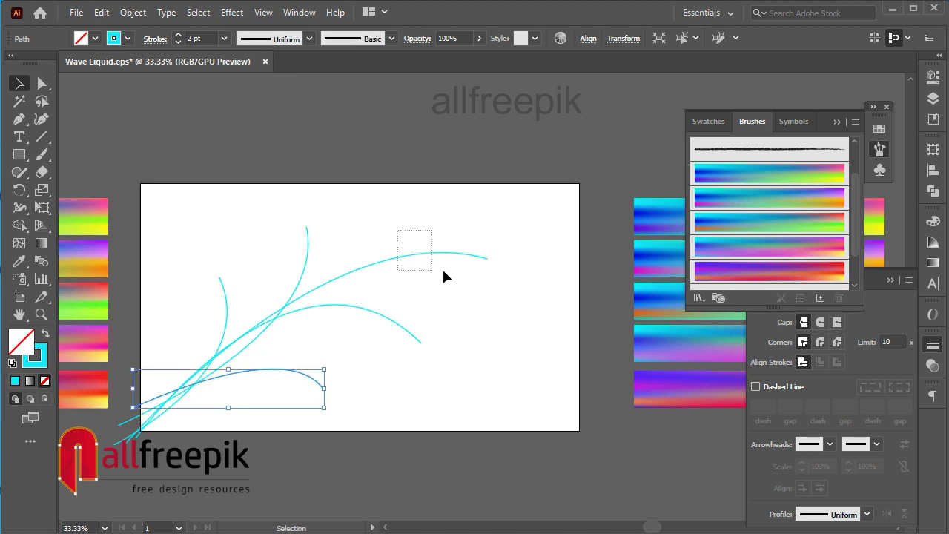
# - Apply gradient art brushes to the top curve and cyan-to-pink brushes to the middle curves
pyautogui.moveTo(443, 272); pyautogui.dragTo(511, 269)
pyautogui.click(805, 274)
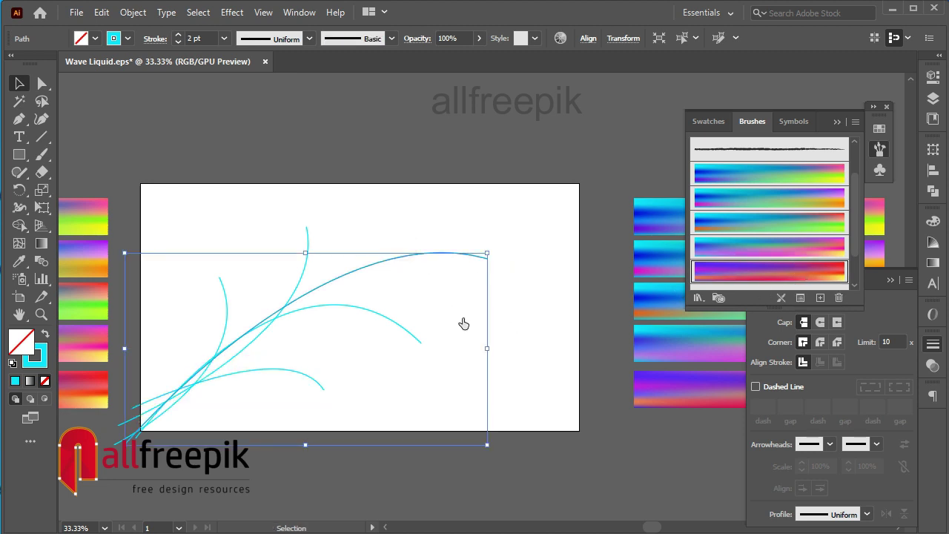
pyautogui.moveTo(449, 307); pyautogui.dragTo(396, 356)
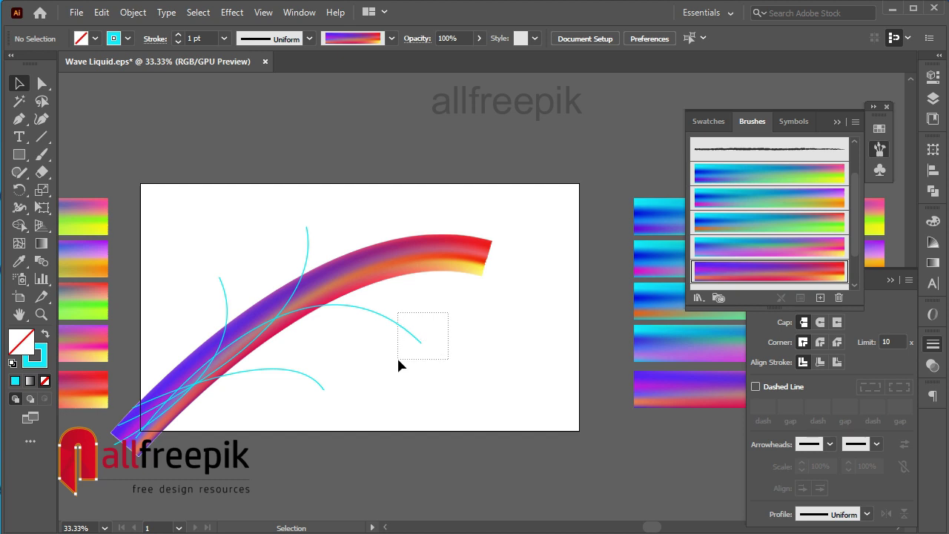
pyautogui.click(799, 252)
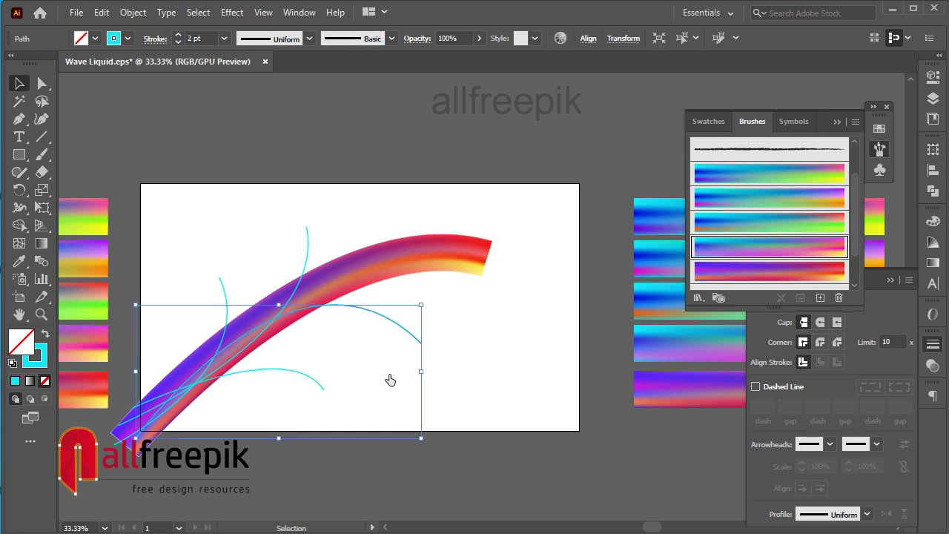
pyautogui.moveTo(320, 224); pyautogui.dragTo(289, 242)
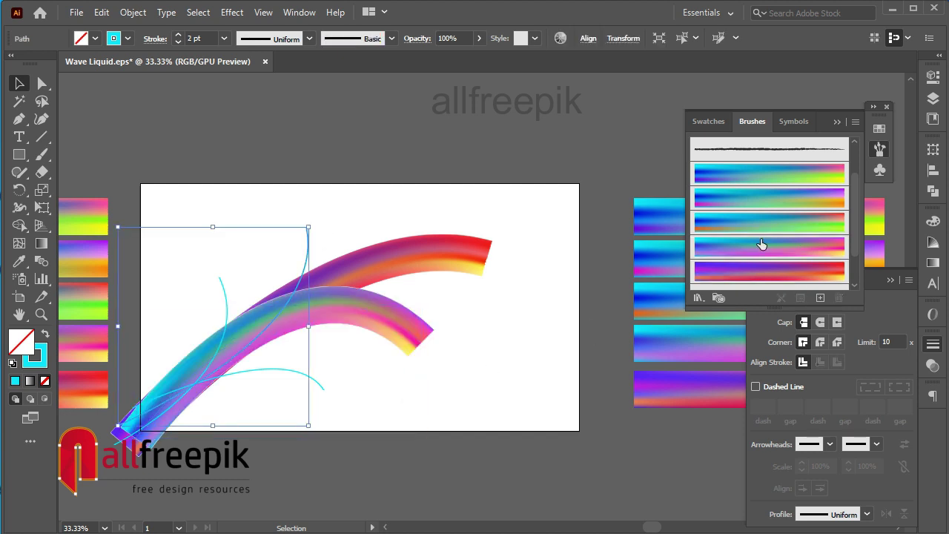
pyautogui.click(825, 226)
# - Give the bottom curve a rainbow brush and the thin cyan curve the first gradient brush, then select all curves
pyautogui.moveTo(350, 369); pyautogui.dragTo(316, 401)
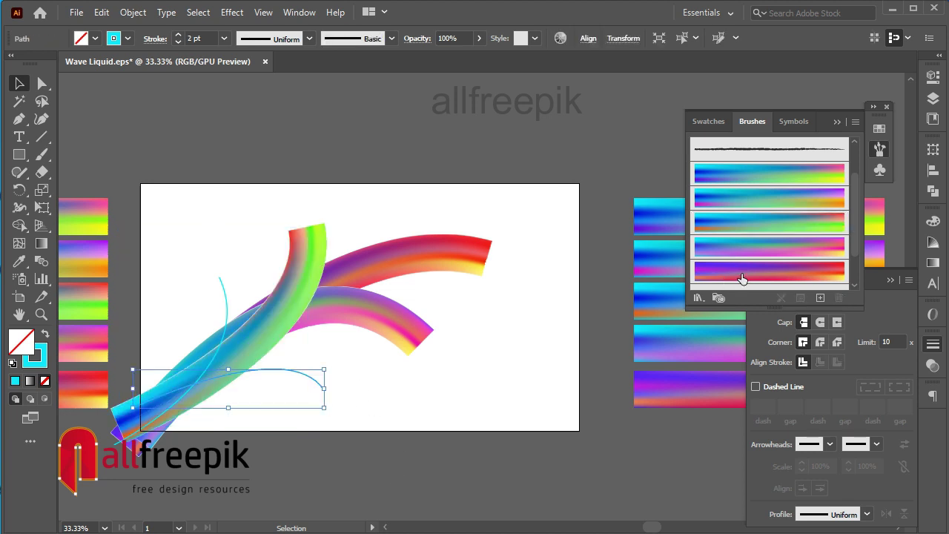
pyautogui.click(831, 201)
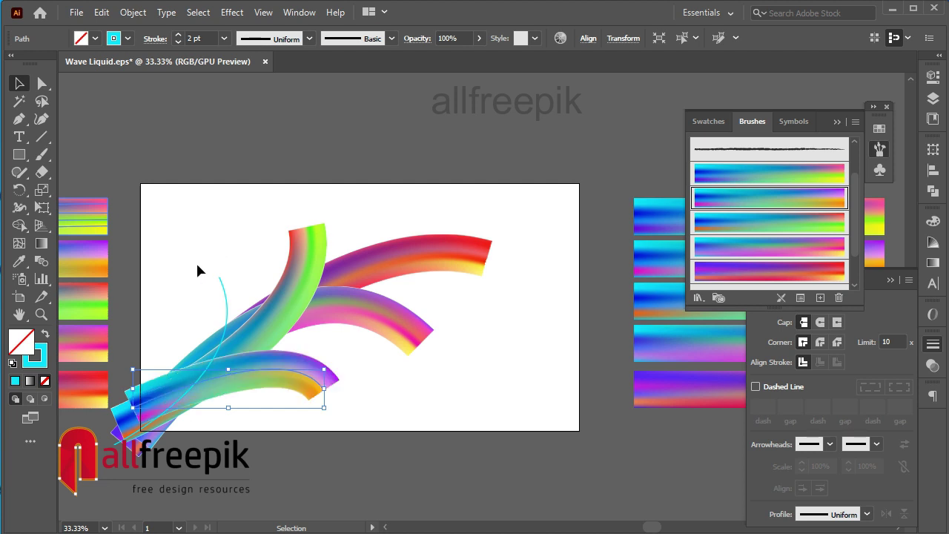
pyautogui.moveTo(196, 261); pyautogui.dragTo(231, 276)
pyautogui.click(819, 181)
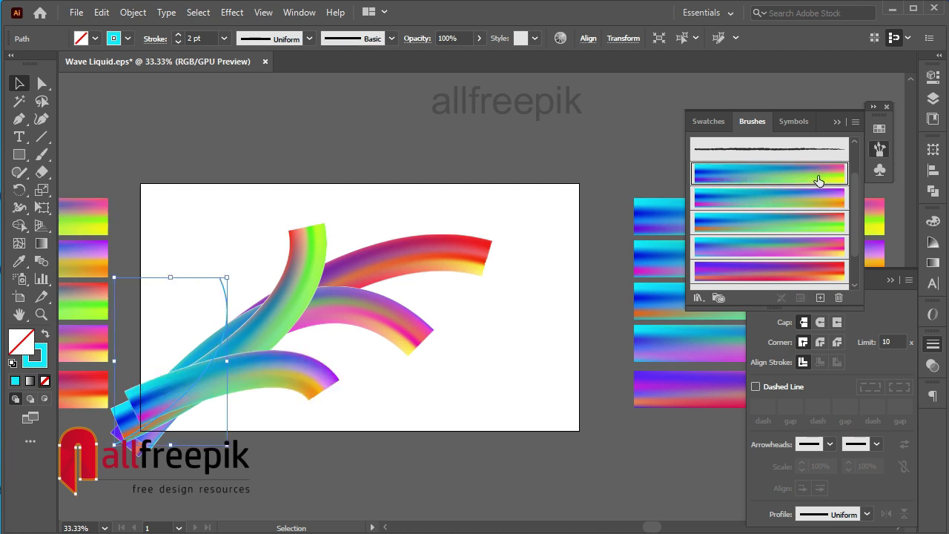
pyautogui.click(219, 199)
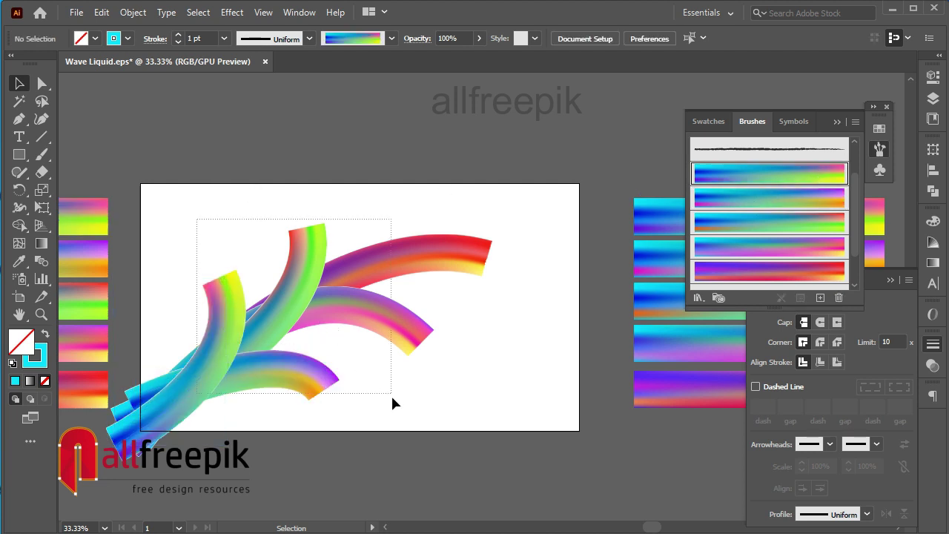
pyautogui.moveTo(391, 403); pyautogui.dragTo(391, 403)
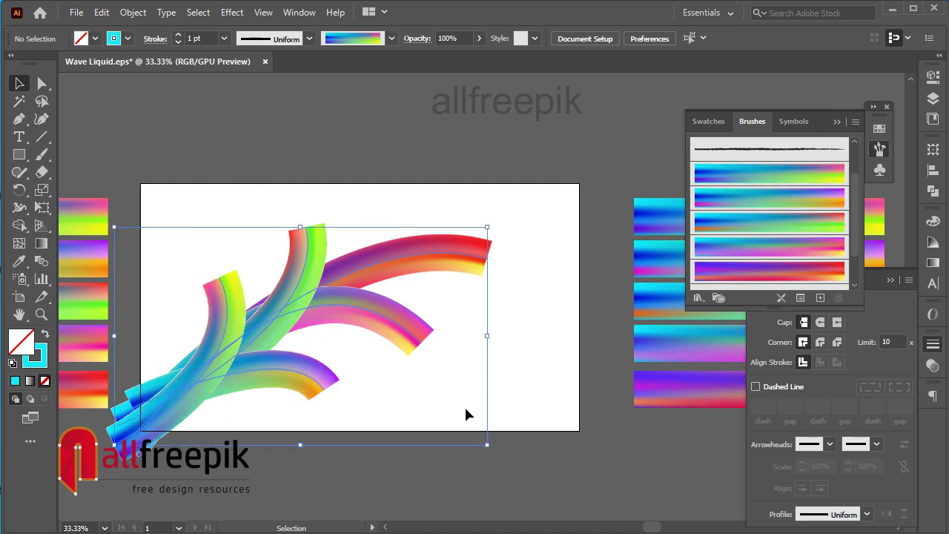
# - Give the wave bands a tapered stroke width profile and reselect all the strokes
pyautogui.click(868, 514)
pyautogui.press('Escape')
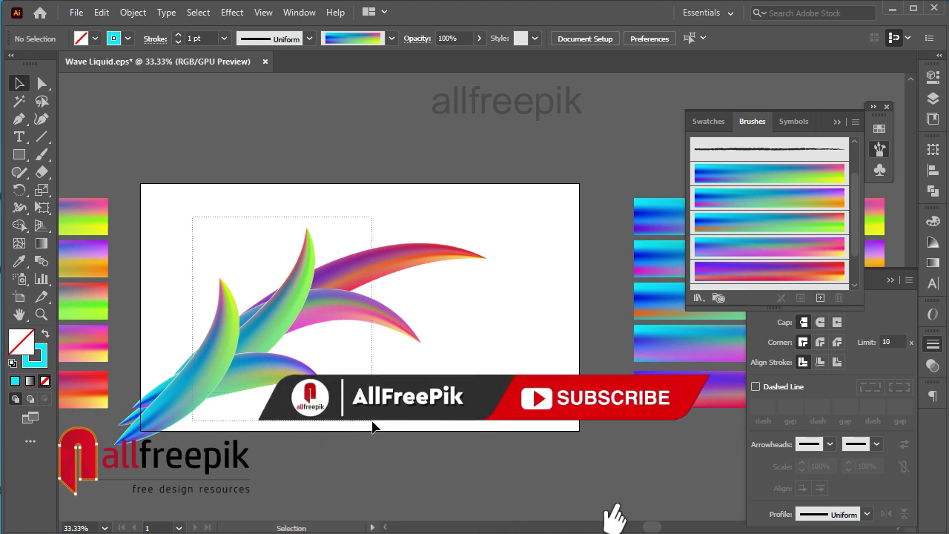
pyautogui.moveTo(373, 426); pyautogui.dragTo(371, 424)
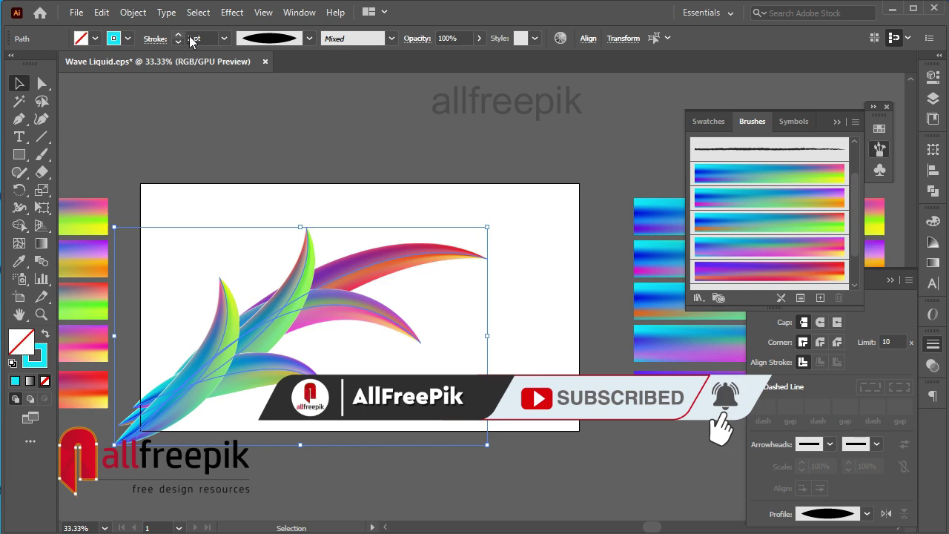
pyautogui.press('a')
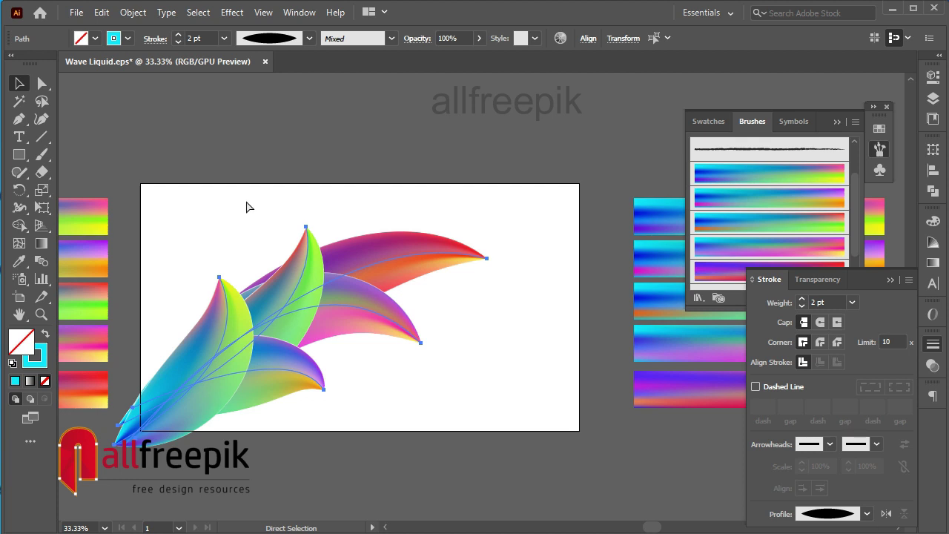
# - Set the leaf strokes' weight to 1.5 pt
pyautogui.hotkey('ctrl', 'z')
pyautogui.press('v')
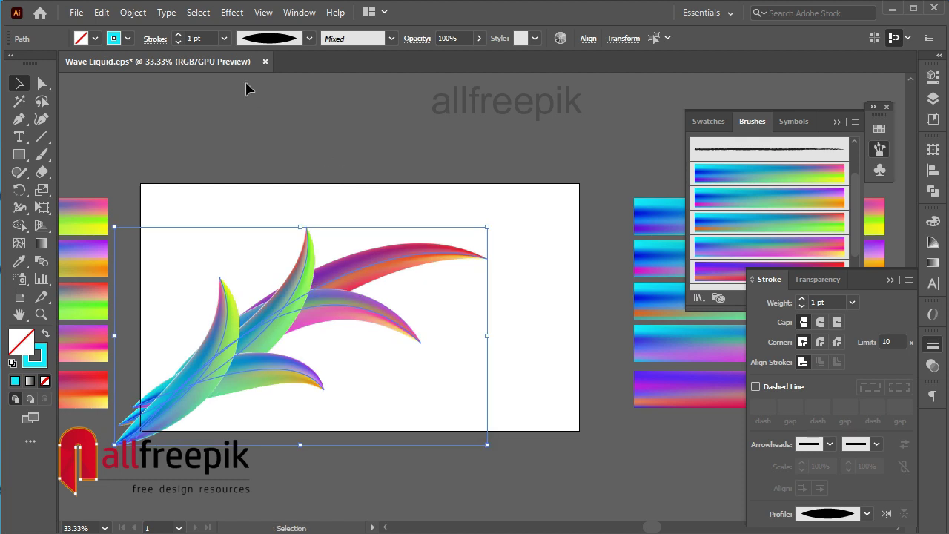
pyautogui.doubleClick(207, 37)
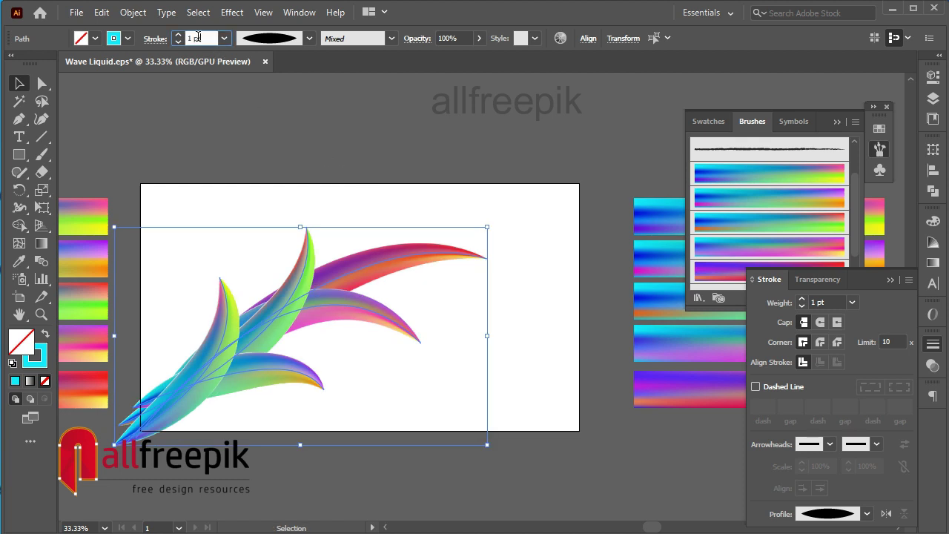
pyautogui.write('1.5')
pyautogui.press('Return')
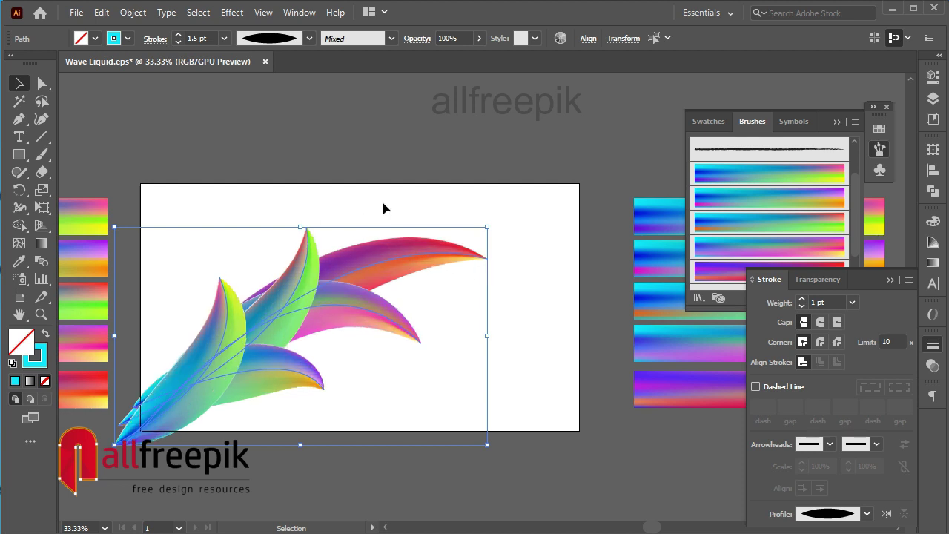
pyautogui.click(383, 209)
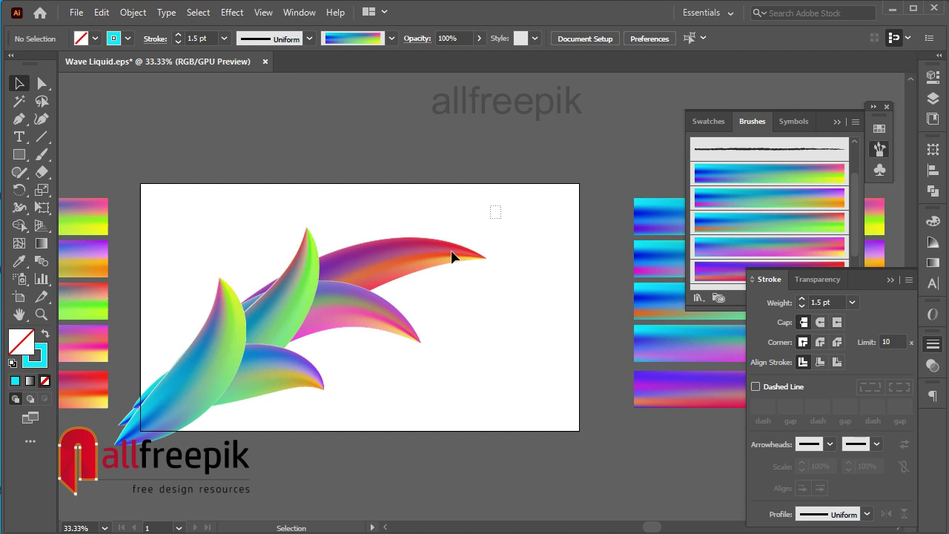
# - Move the leaf artwork down-left and enlarge it proportionally
pyautogui.moveTo(454, 256); pyautogui.dragTo(392, 308)
pyautogui.moveTo(242, 408)
pyautogui.mouseDown()
pyautogui.moveTo(218, 373)
pyautogui.moveTo(199, 392)
pyautogui.mouseUp()
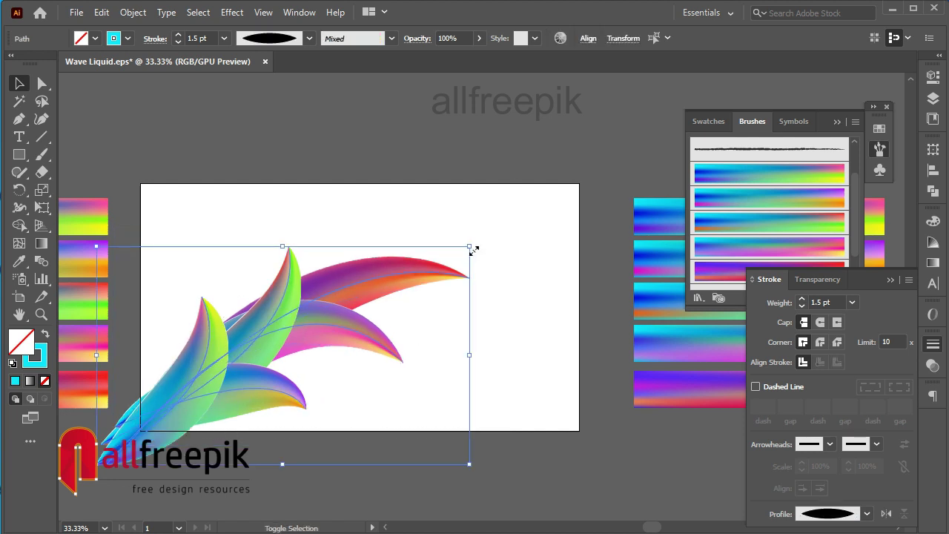
pyautogui.moveTo(483, 238); pyautogui.dragTo(531, 213)
pyautogui.click(434, 148)
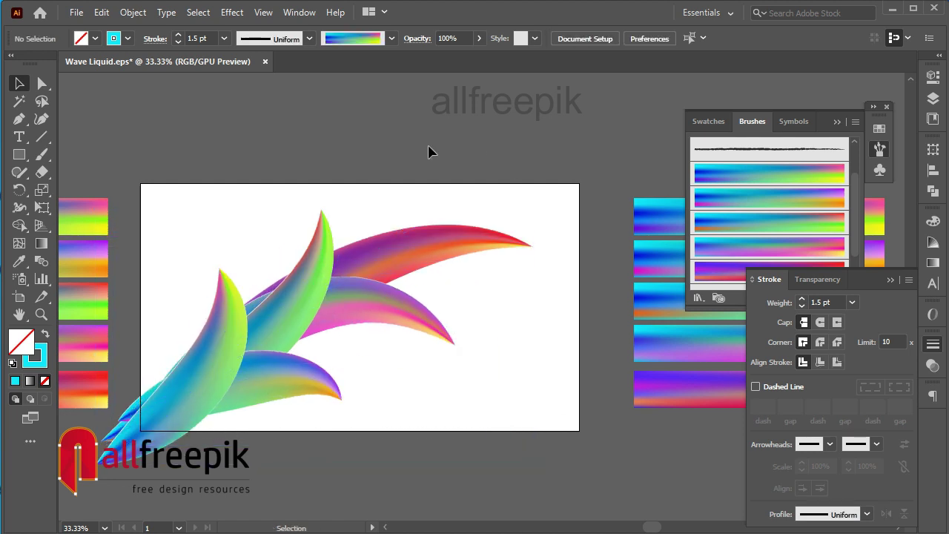
# - Nudge the green leaf up-left and move the purple wave to the left
pyautogui.click(304, 301)
pyautogui.click(506, 303)
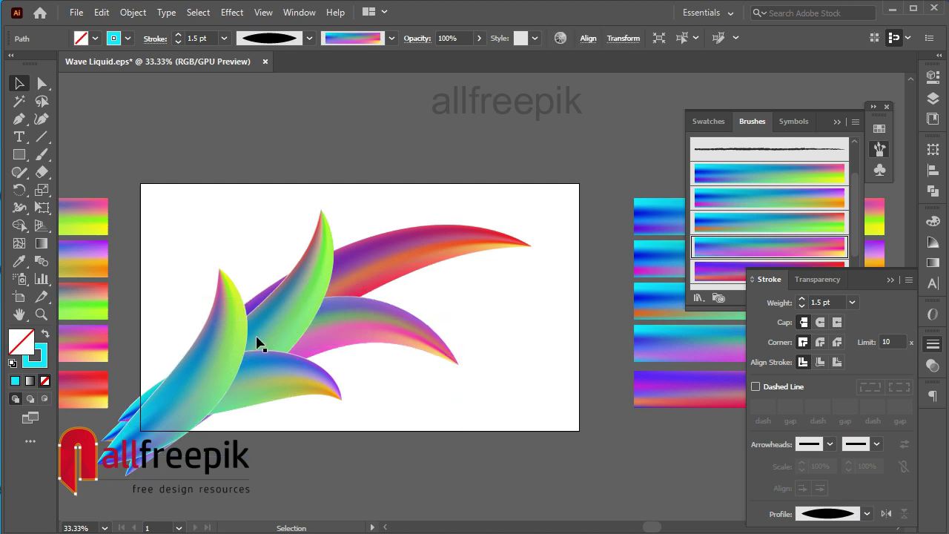
pyautogui.moveTo(236, 345); pyautogui.dragTo(220, 322)
pyautogui.click(329, 182)
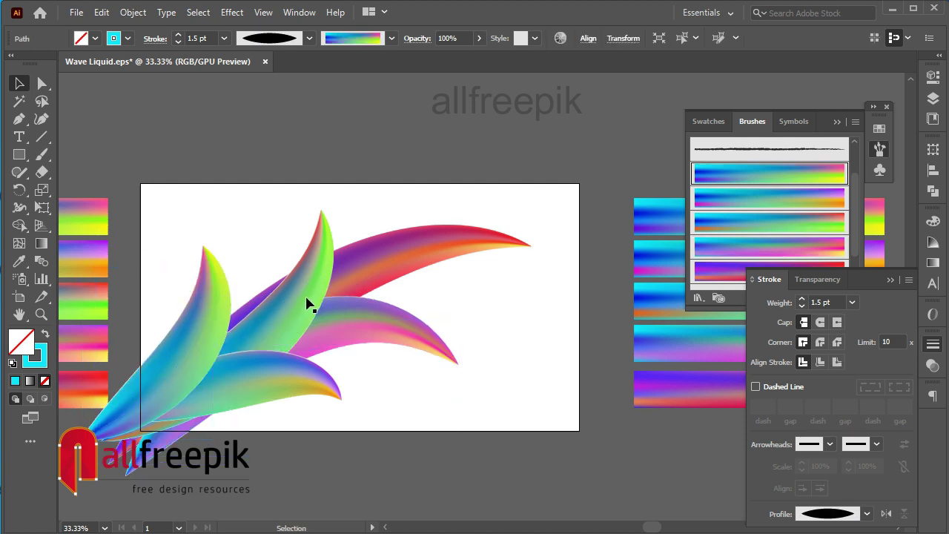
pyautogui.click(286, 291)
pyautogui.moveTo(285, 291); pyautogui.dragTo(279, 286)
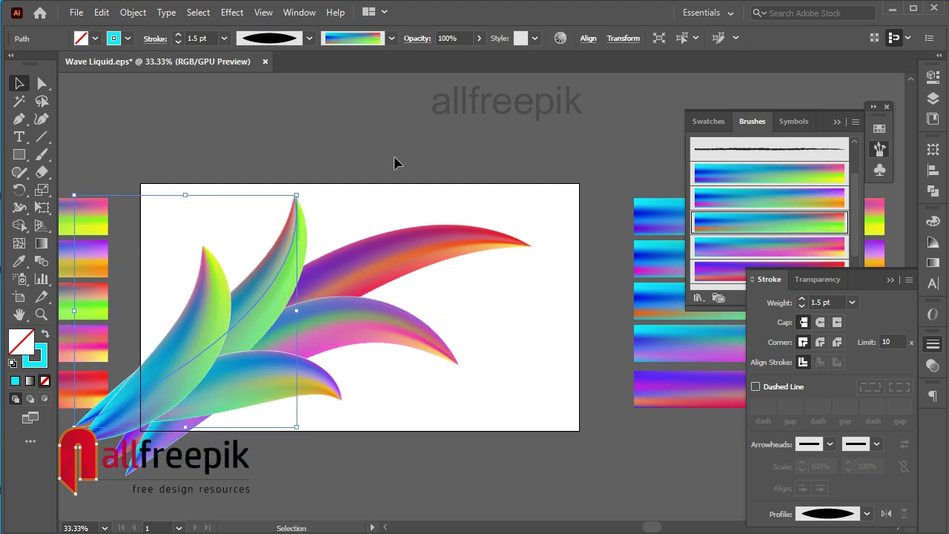
pyautogui.click(397, 267)
pyautogui.click(416, 258)
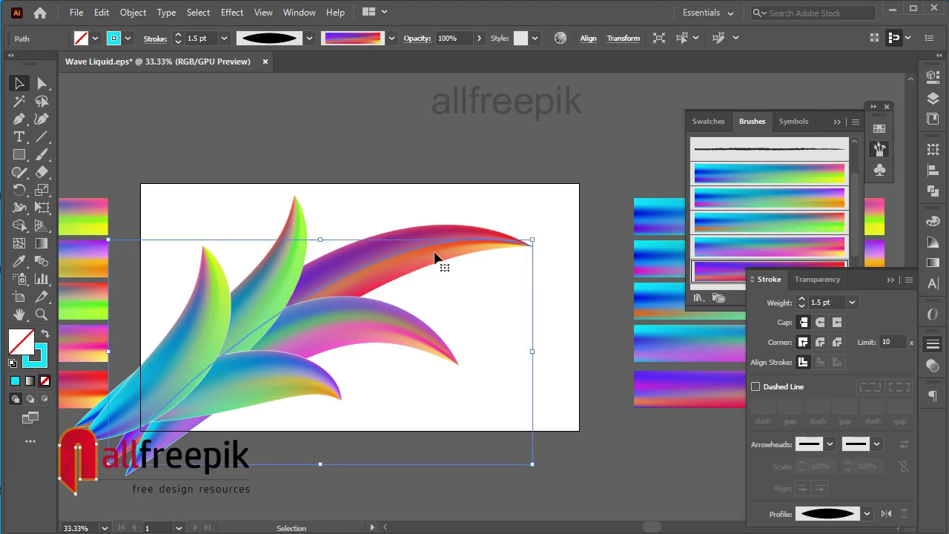
pyautogui.moveTo(439, 258); pyautogui.dragTo(403, 273)
pyautogui.click(451, 449)
# - Tilt the whole leaf fan slightly counterclockwise, enlarge it from its corner, and shift it left
pyautogui.hotkey('ctrl', 'a')
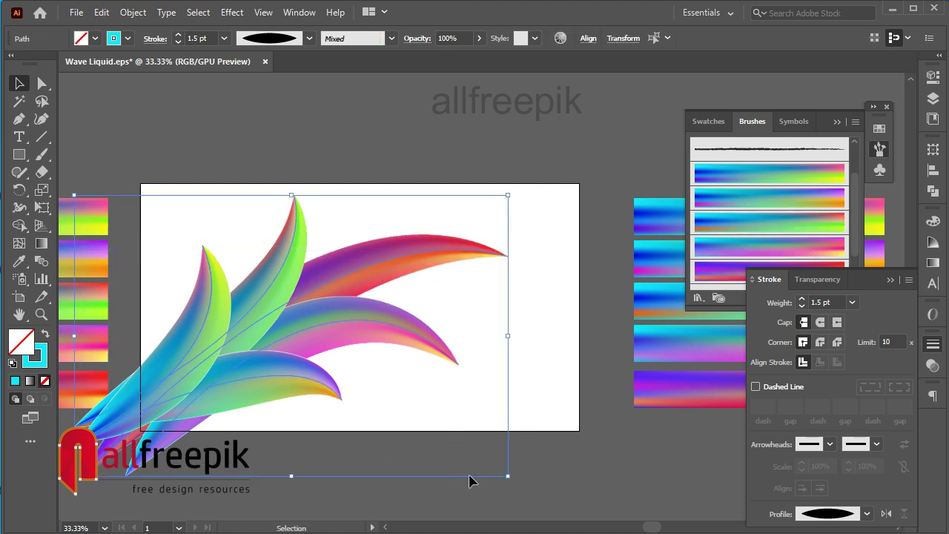
pyautogui.moveTo(517, 485); pyautogui.dragTo(552, 468)
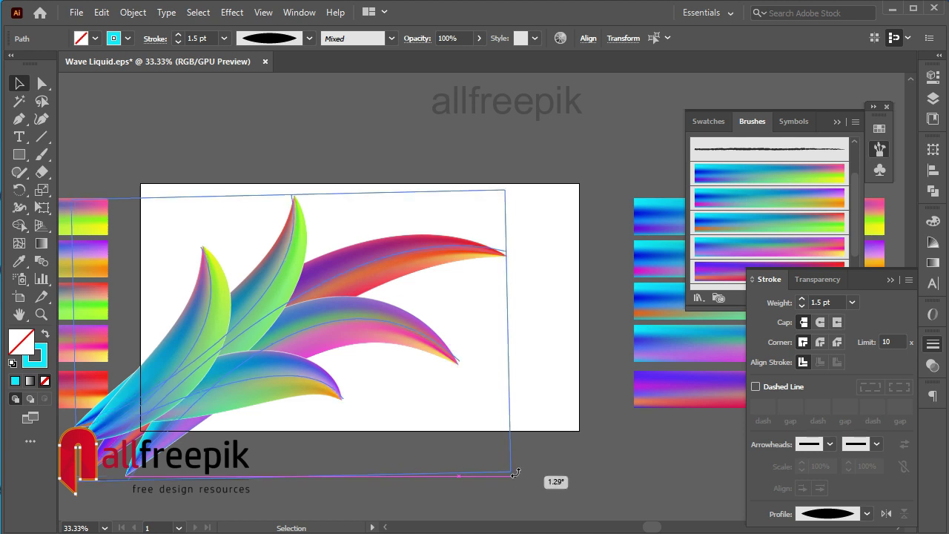
pyautogui.click(546, 246)
pyautogui.moveTo(549, 193); pyautogui.dragTo(280, 401)
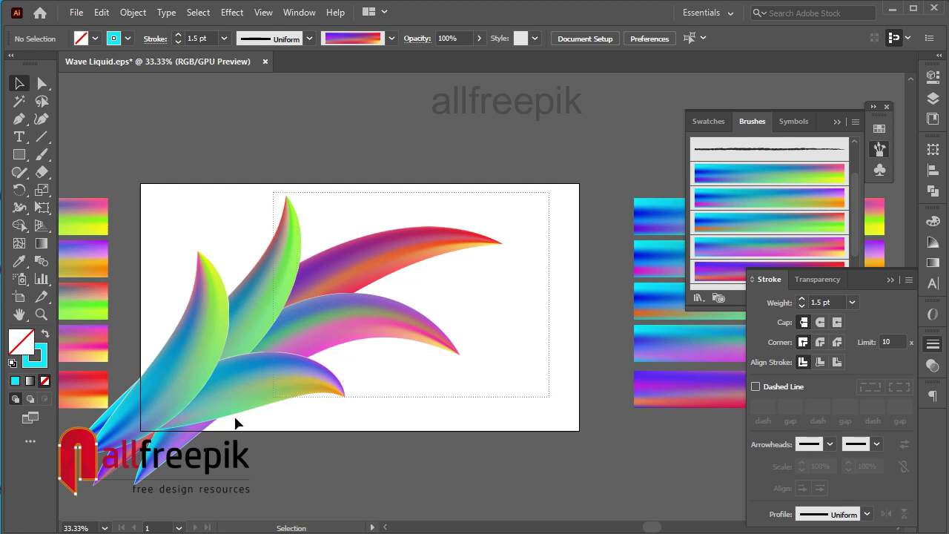
pyautogui.moveTo(236, 418); pyautogui.dragTo(192, 448)
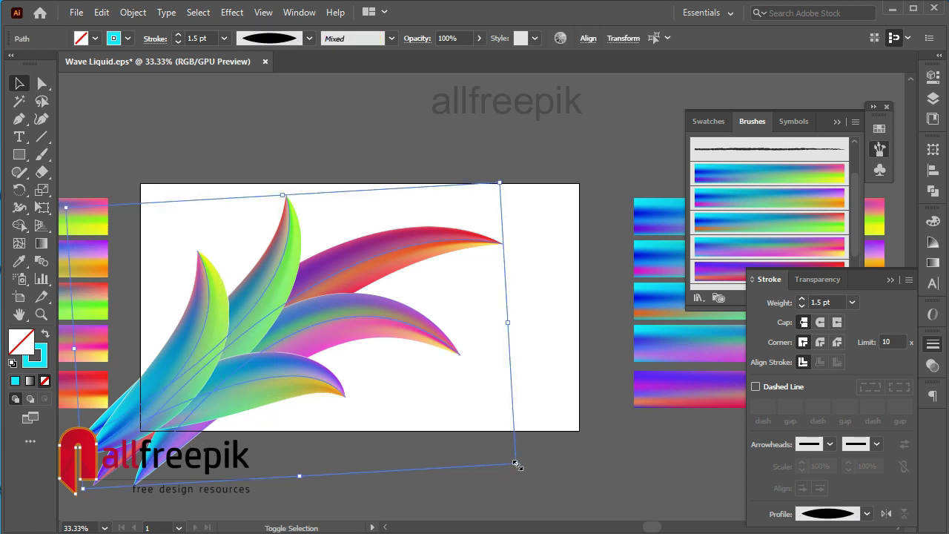
pyautogui.moveTo(516, 464); pyautogui.dragTo(553, 485)
pyautogui.moveTo(345, 221); pyautogui.dragTo(346, 221)
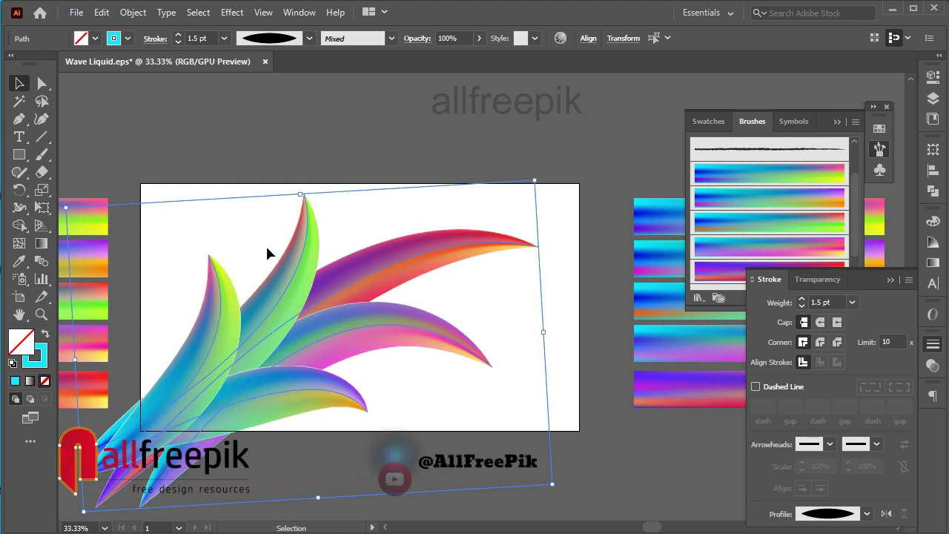
pyautogui.moveTo(356, 274); pyautogui.dragTo(354, 277)
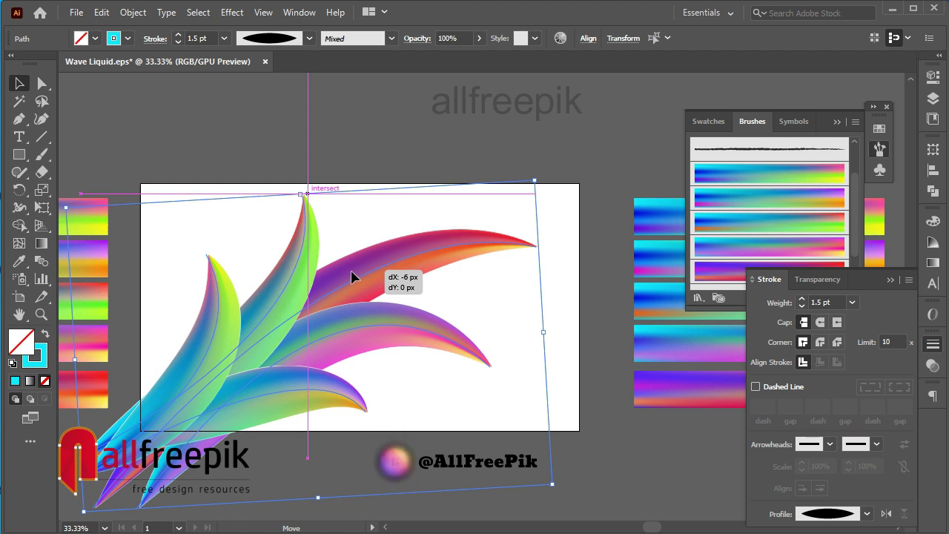
pyautogui.moveTo(352, 271); pyautogui.dragTo(346, 277)
pyautogui.click(388, 139)
# - Paint a curling wave with the purple-to-orange gradient brush and give it a tapered leaf profile
pyautogui.press('b')
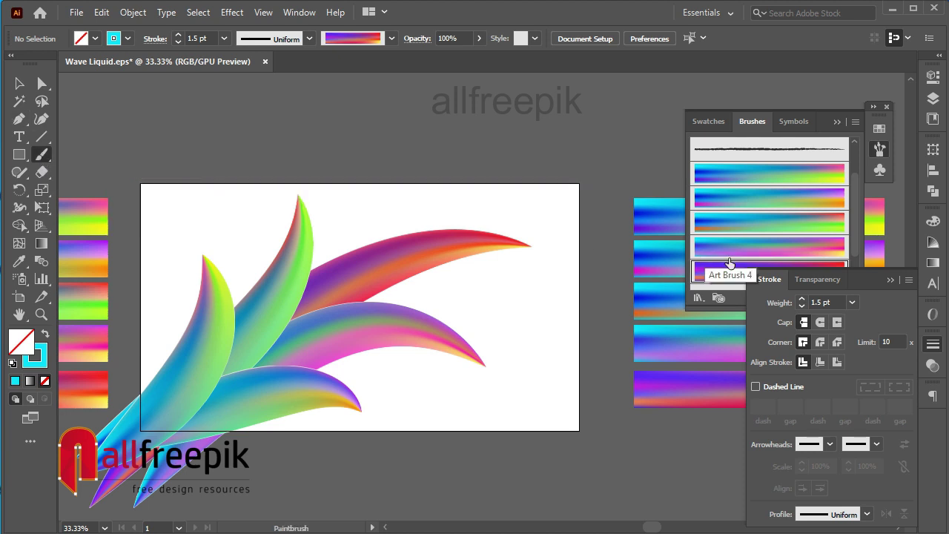
pyautogui.click(816, 268)
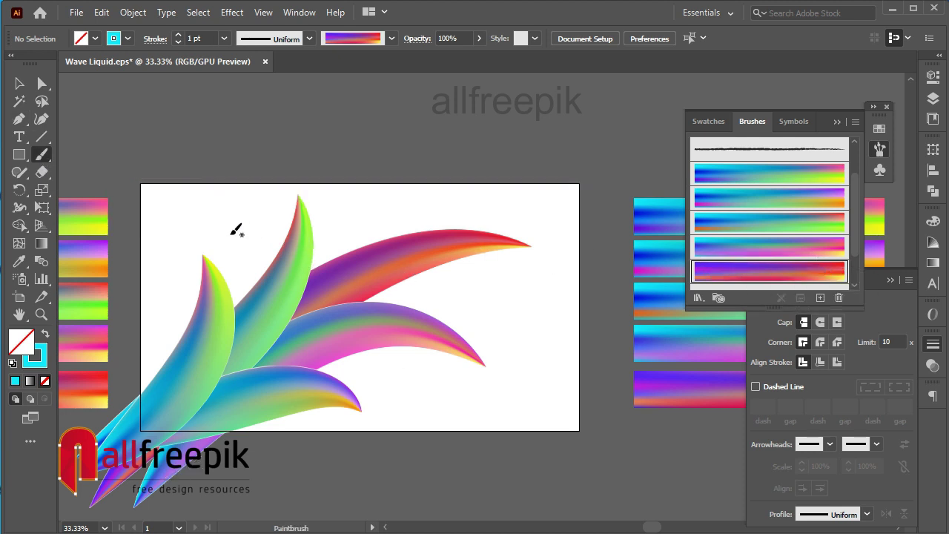
pyautogui.moveTo(230, 235); pyautogui.dragTo(275, 364)
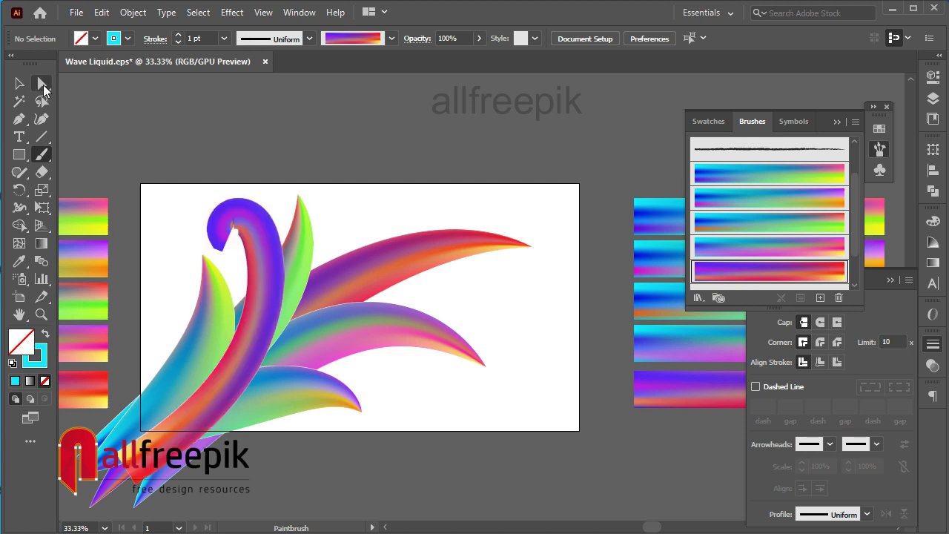
pyautogui.click(43, 87)
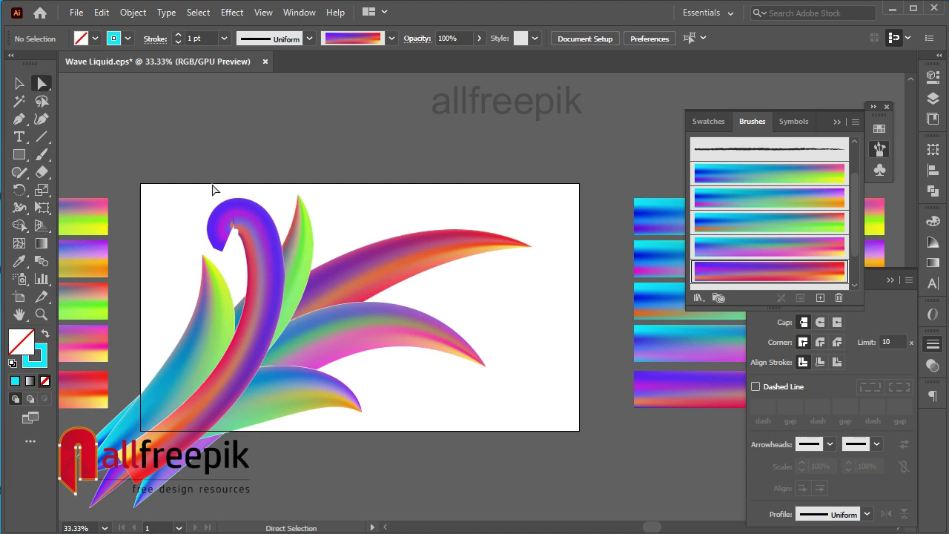
pyautogui.click(309, 252)
pyautogui.click(866, 514)
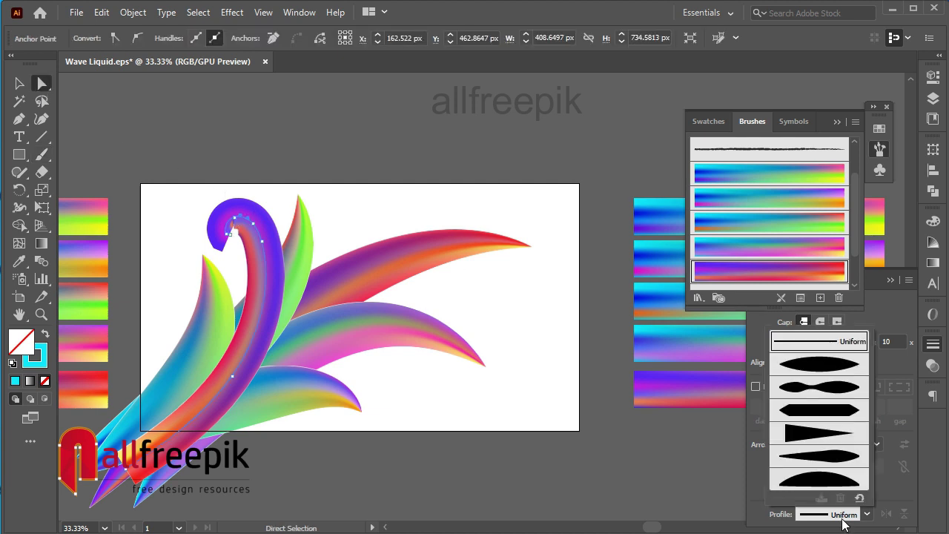
pyautogui.click(813, 377)
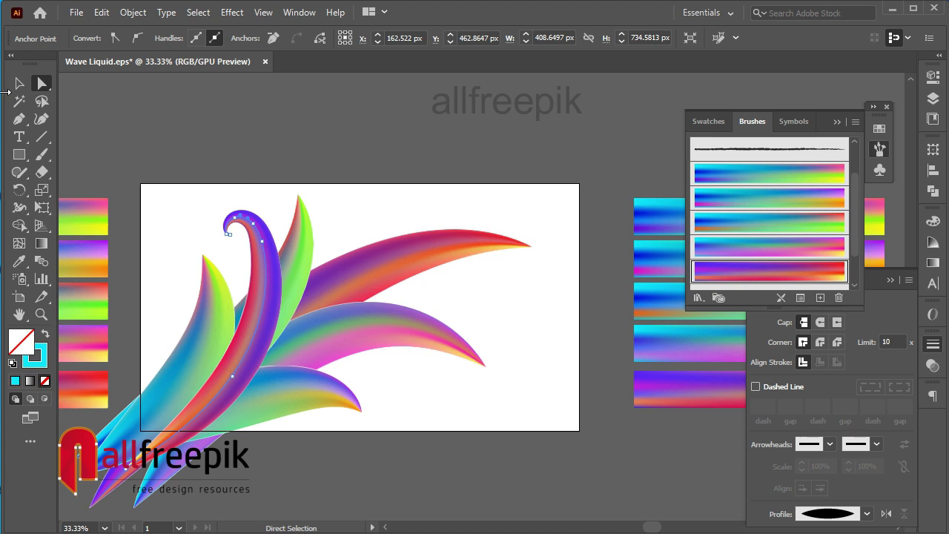
# - Select the curl and set its stroke weight to 1.5 pt
pyautogui.click(19, 83)
pyautogui.click(199, 106)
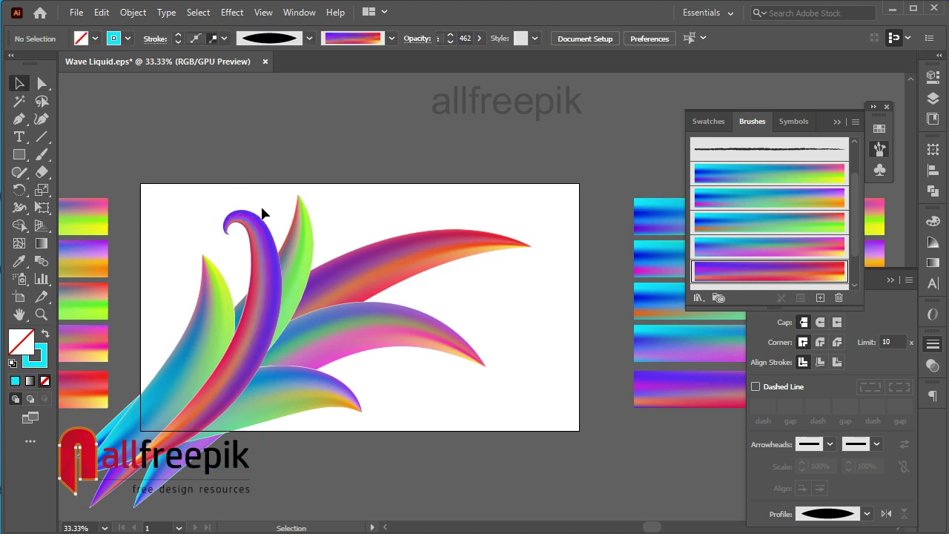
pyautogui.click(252, 236)
pyautogui.click(200, 38)
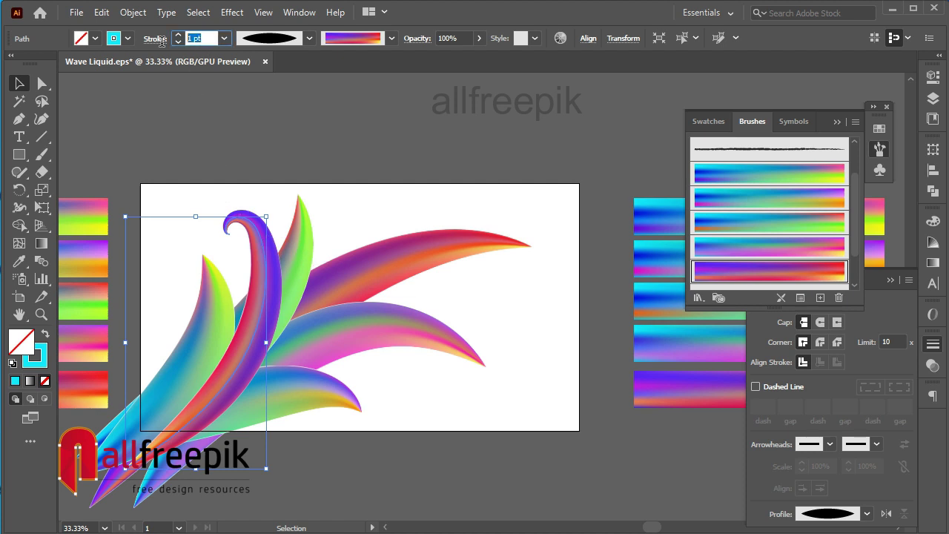
pyautogui.write('1.5')
pyautogui.press('Return')
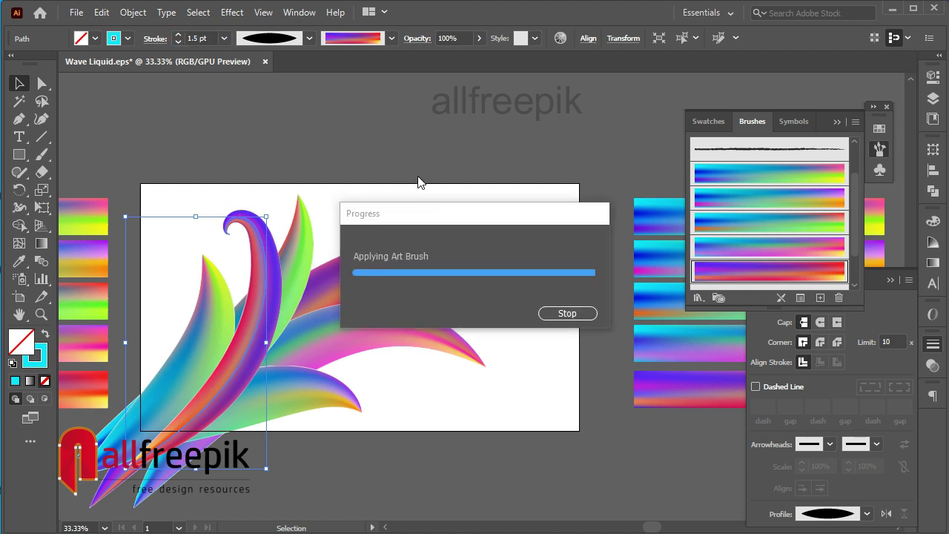
pyautogui.click(417, 181)
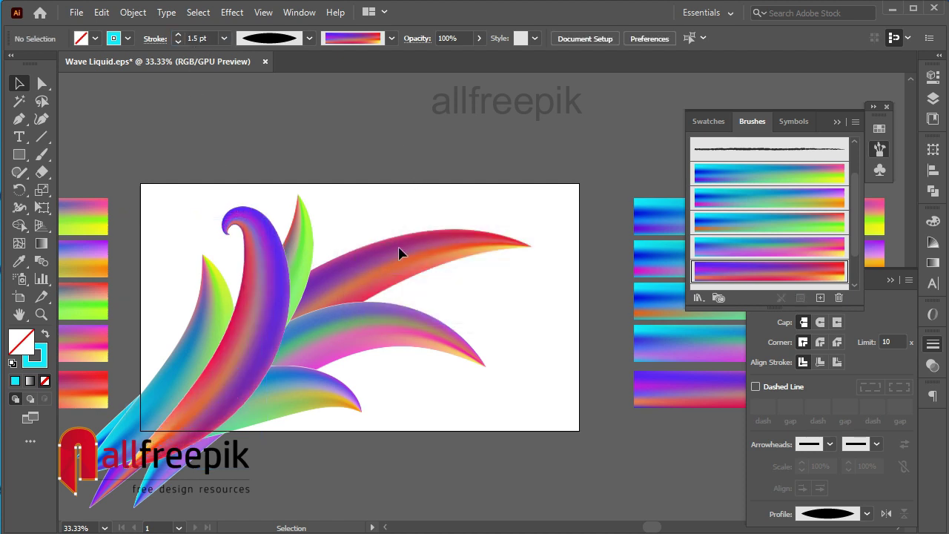
# - Send the purple curl behind the other leaves, shift it left, tilt it slightly and raise it
pyautogui.moveTo(286, 335); pyautogui.dragTo(248, 324)
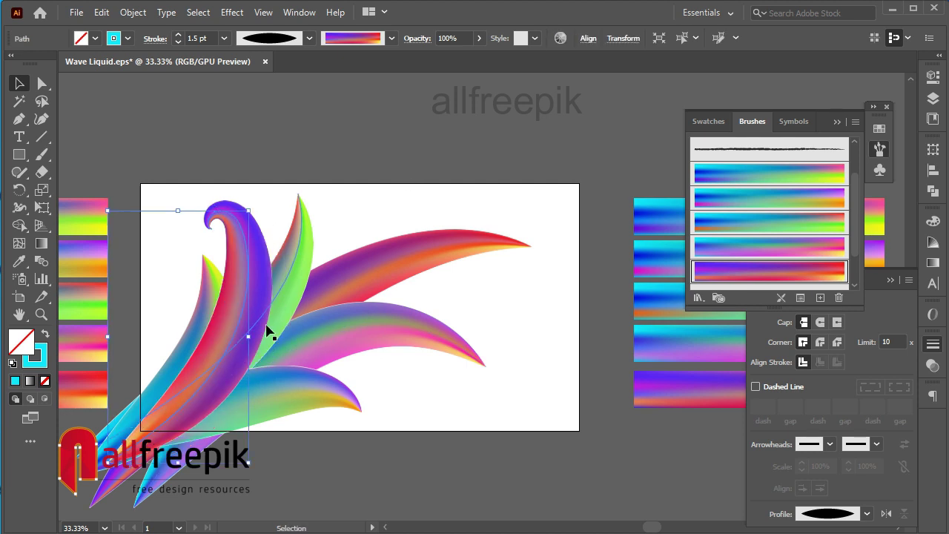
pyautogui.rightClick(240, 260)
pyautogui.moveTo(281, 464)
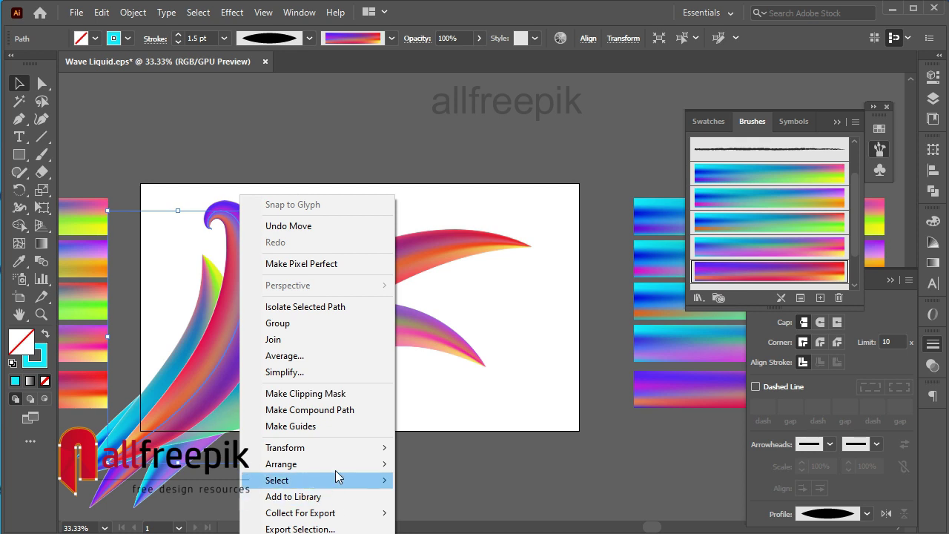
pyautogui.click(437, 513)
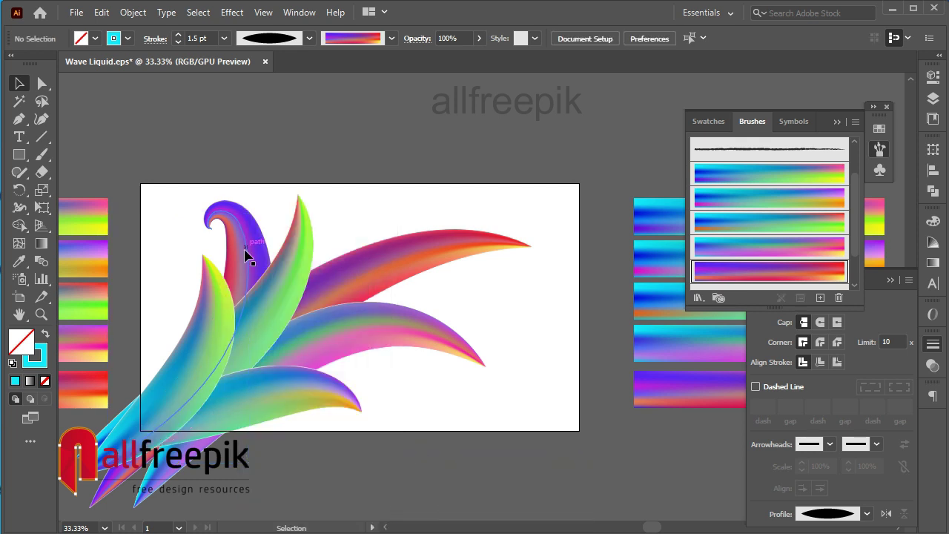
pyautogui.moveTo(253, 257); pyautogui.dragTo(240, 257)
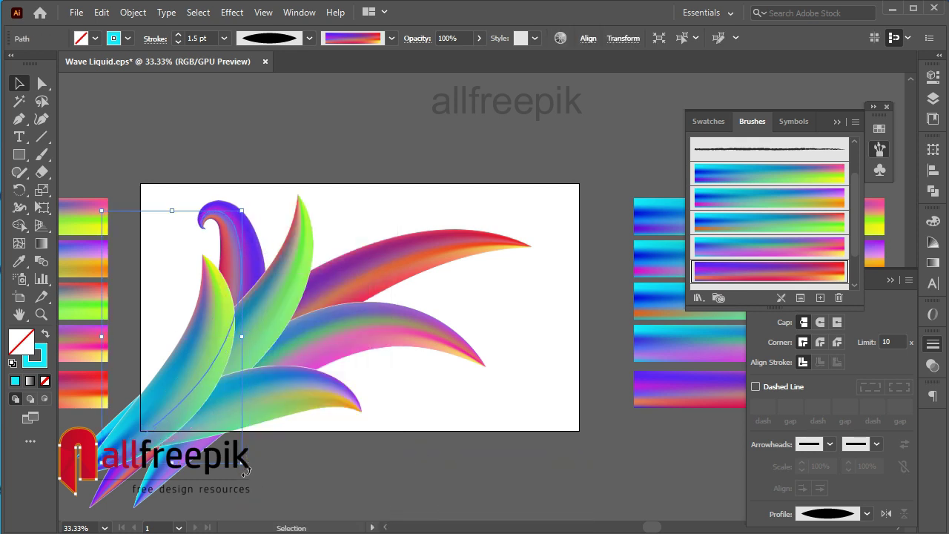
pyautogui.moveTo(246, 471); pyautogui.dragTo(219, 473)
pyautogui.moveTo(245, 267); pyautogui.dragTo(247, 262)
pyautogui.click(349, 170)
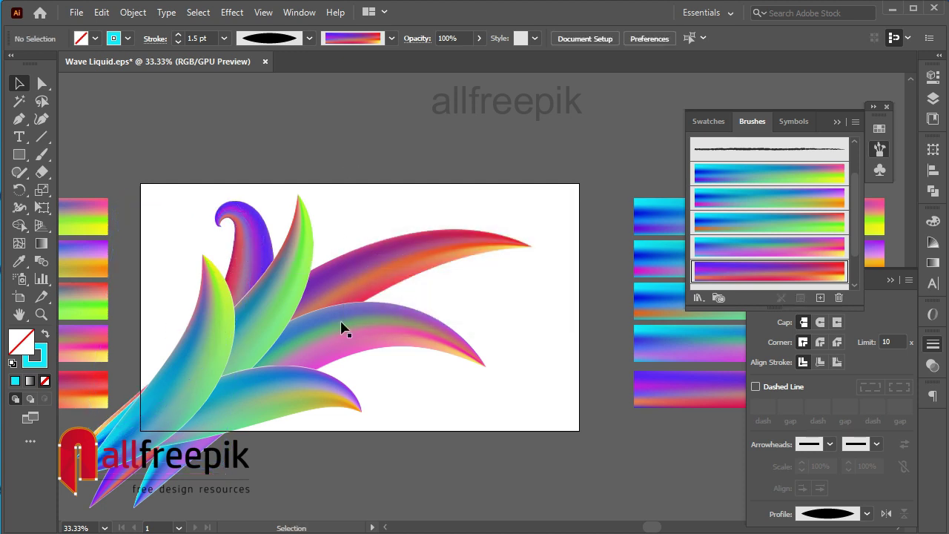
pyautogui.click(19, 120)
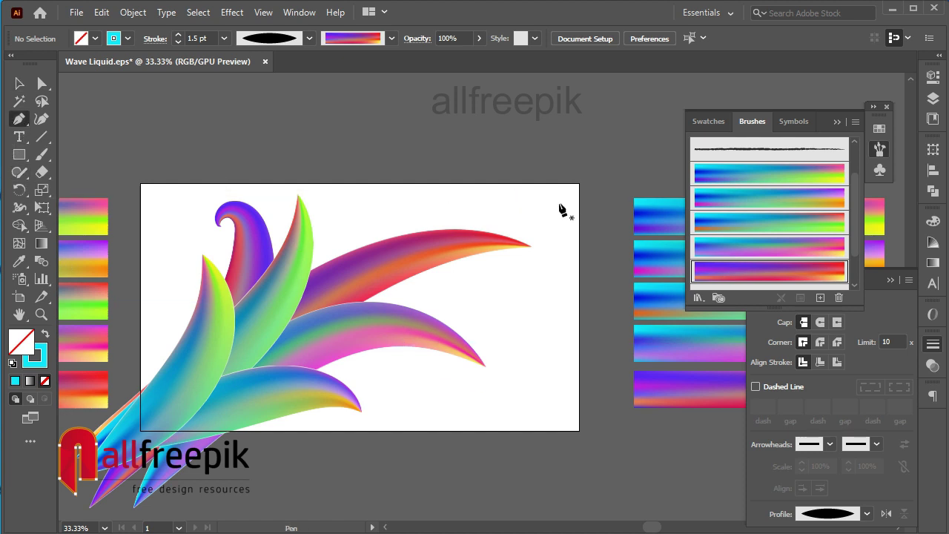
# - Paint a new wave across the lower artboard with the cyan-to-green gradient brush
pyautogui.click(750, 226)
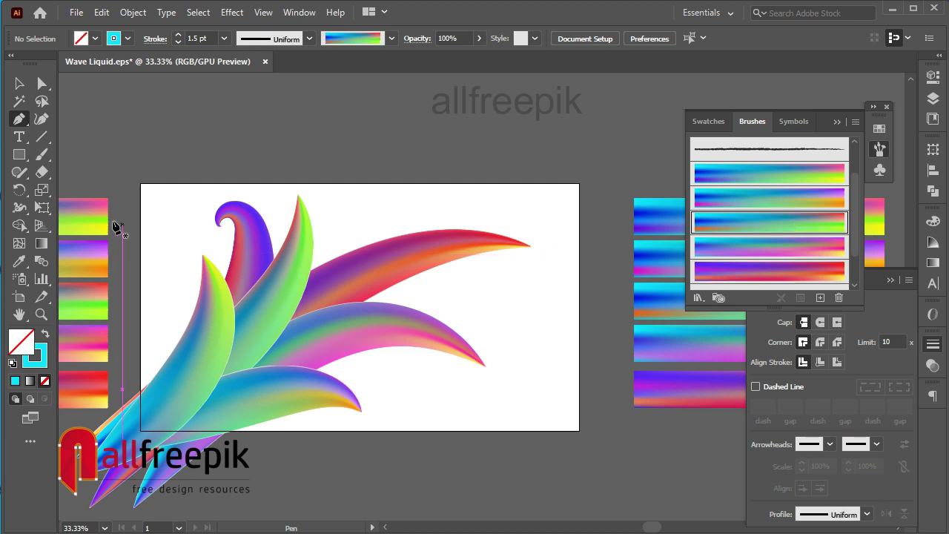
pyautogui.click(41, 154)
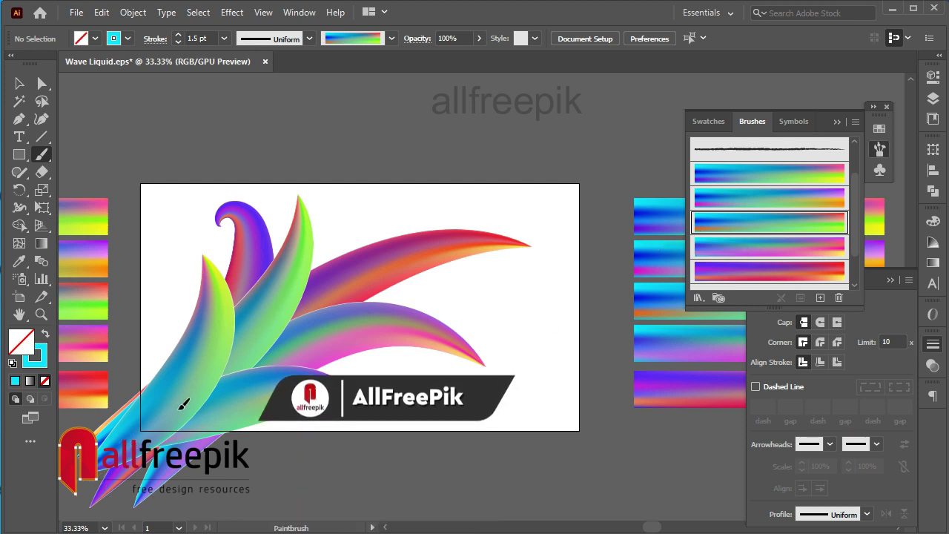
pyautogui.moveTo(337, 362); pyautogui.dragTo(434, 363)
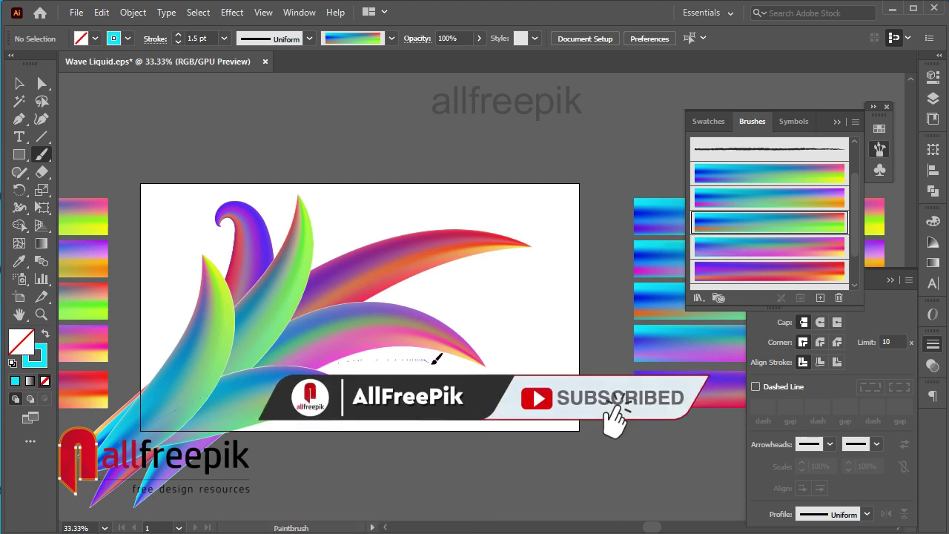
pyautogui.moveTo(178, 409); pyautogui.dragTo(111, 445)
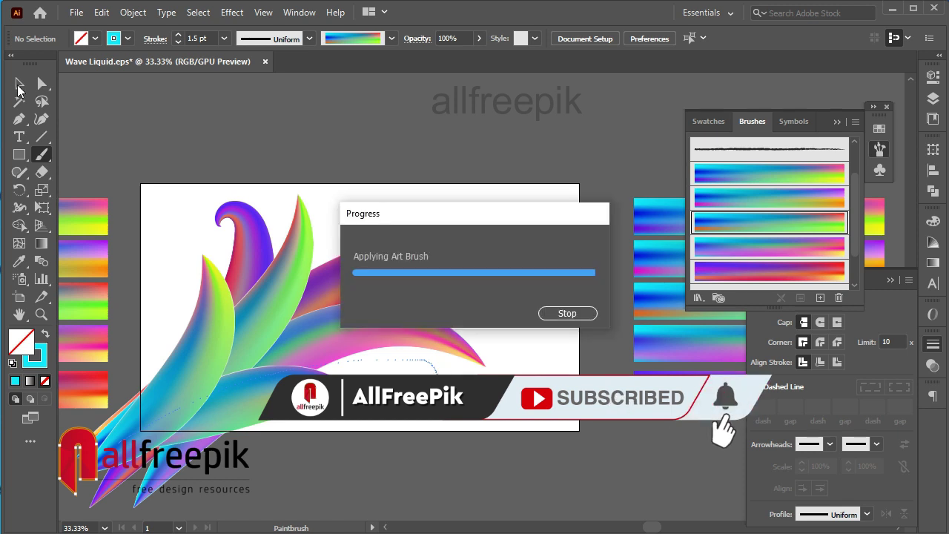
# - Give the new wave stroke the tapered Width Profile 1
pyautogui.press('v')
pyautogui.click(392, 364)
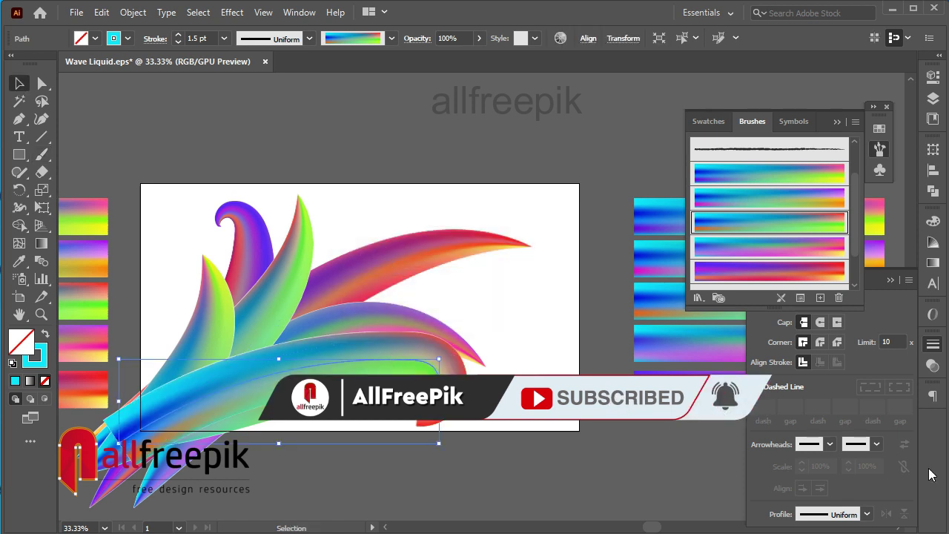
pyautogui.click(866, 513)
pyautogui.click(823, 371)
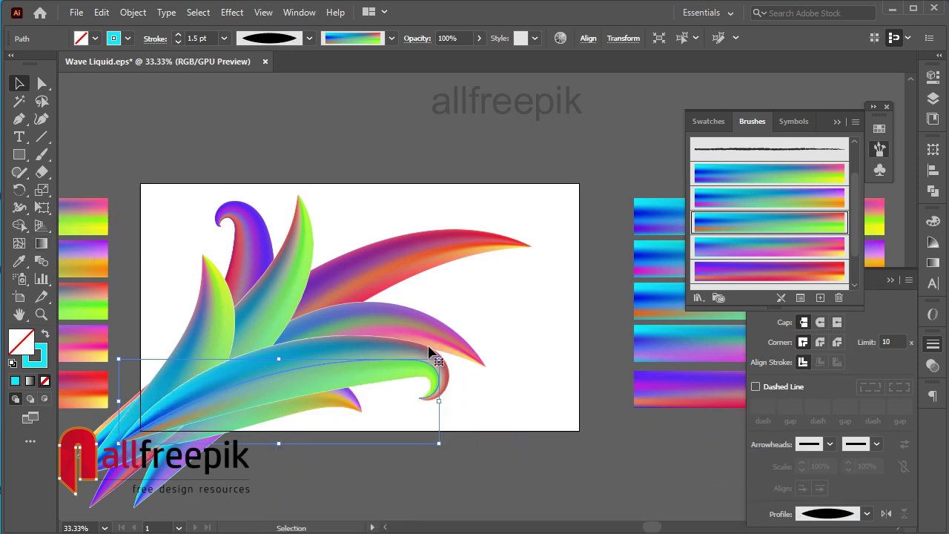
# - Shift the new wave left and down, then rotate it slightly
pyautogui.moveTo(383, 363); pyautogui.dragTo(365, 374)
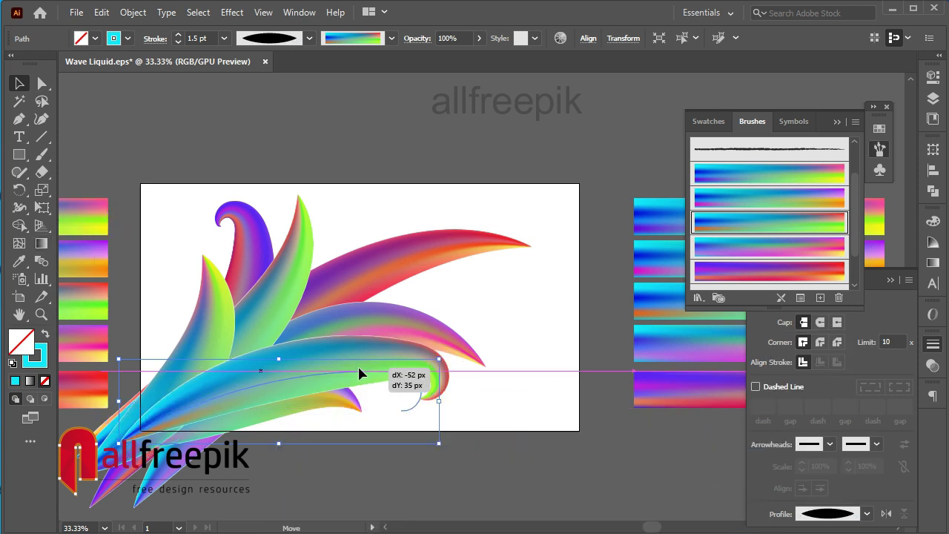
pyautogui.click(477, 445)
pyautogui.click(420, 405)
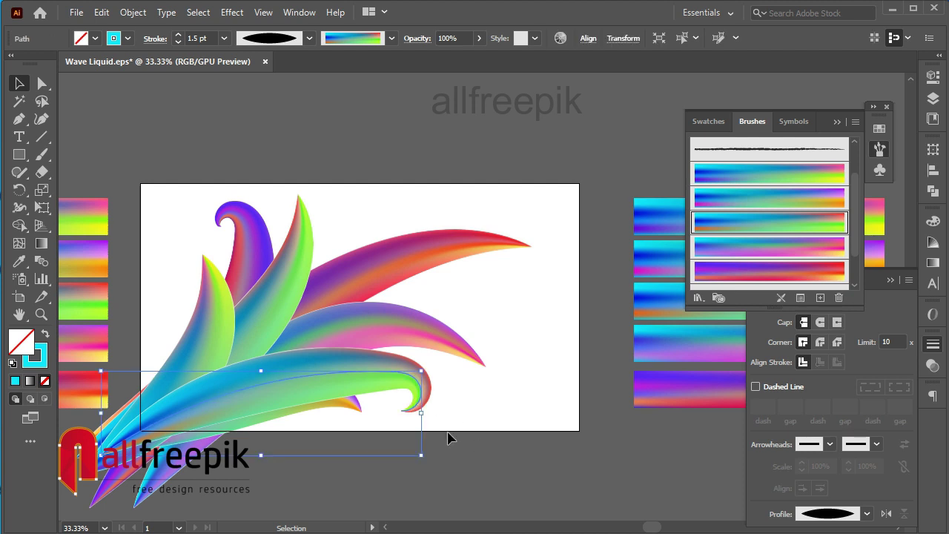
pyautogui.moveTo(427, 462); pyautogui.dragTo(430, 441)
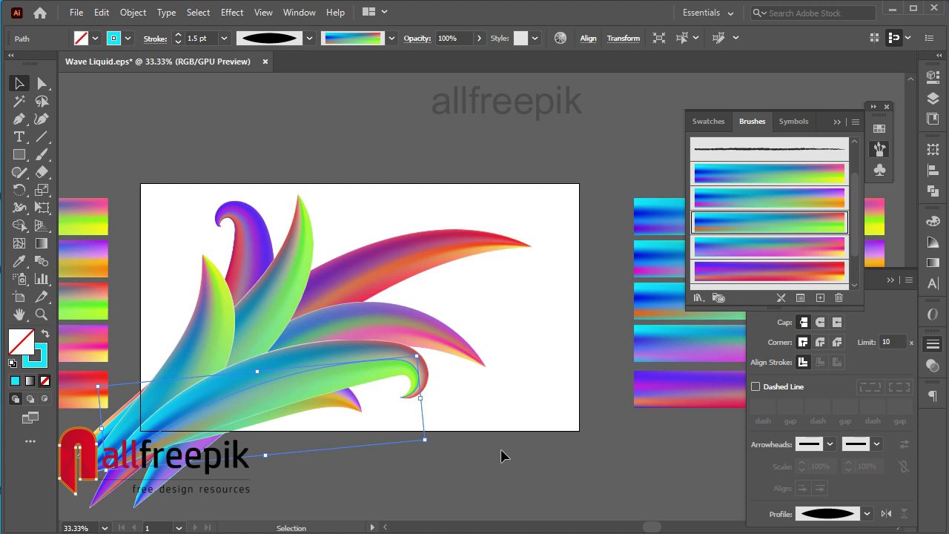
# - Draw a rectangle exactly covering the artboard
pyautogui.click(177, 208)
pyautogui.press('m')
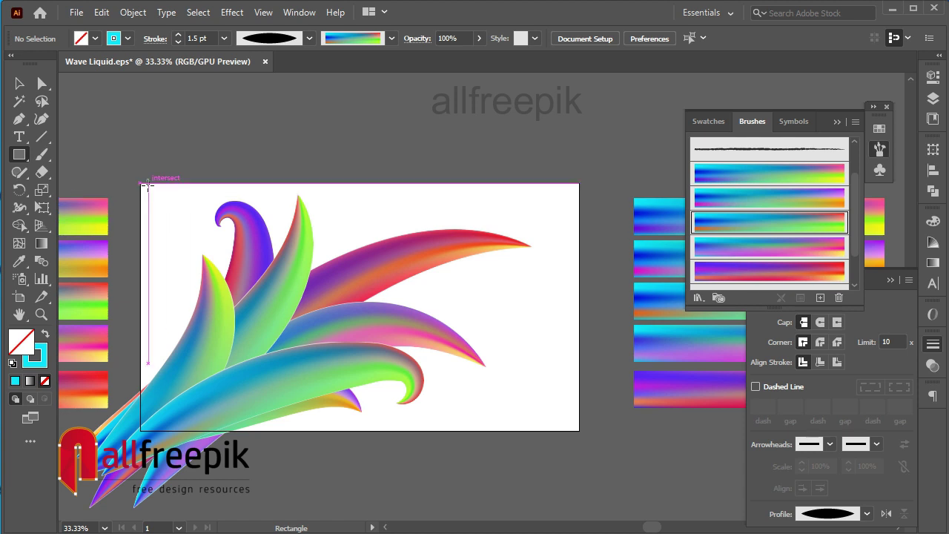
pyautogui.moveTo(141, 184); pyautogui.dragTo(578, 432)
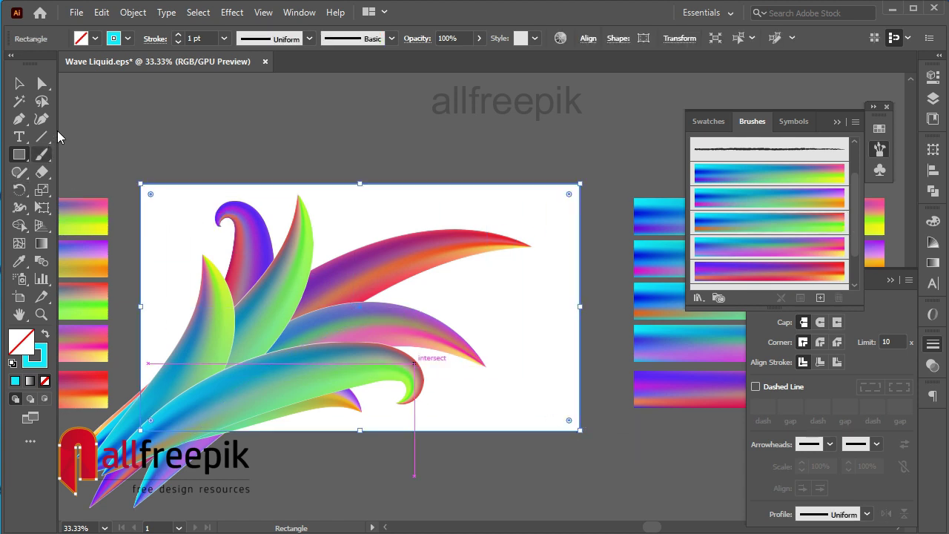
pyautogui.click(19, 83)
pyautogui.click(362, 159)
# - Clip all the artwork to the artboard rectangle with Make Clipping Mask
pyautogui.hotkey('ctrl', 'a')
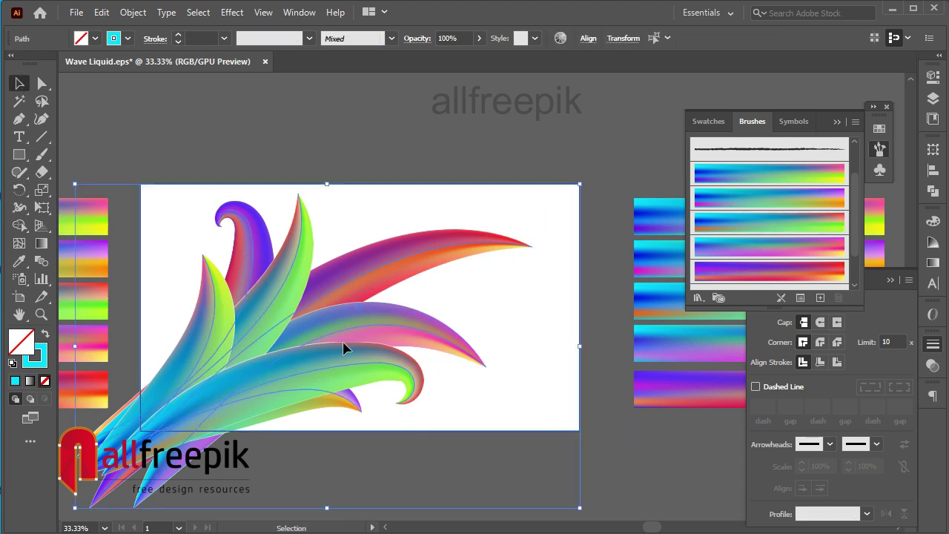
pyautogui.rightClick(335, 320)
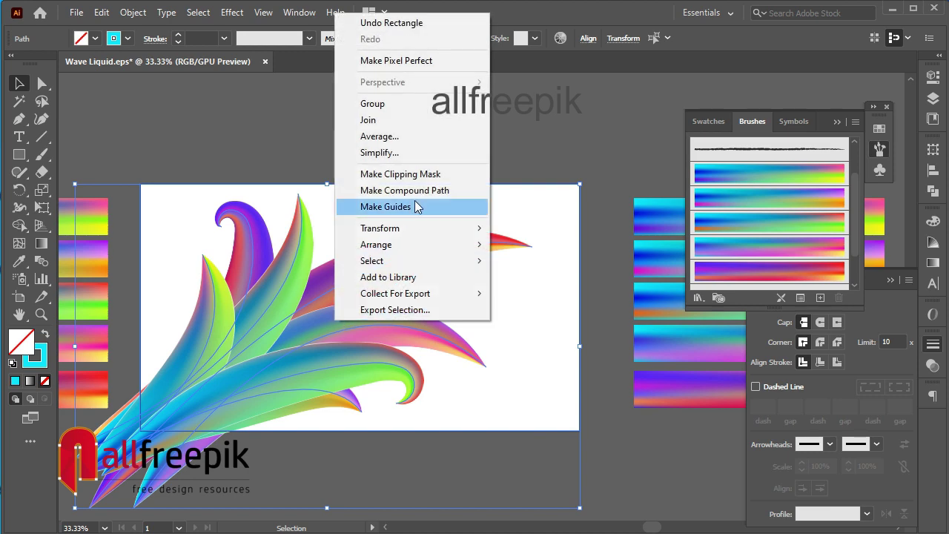
pyautogui.click(401, 174)
pyautogui.click(302, 147)
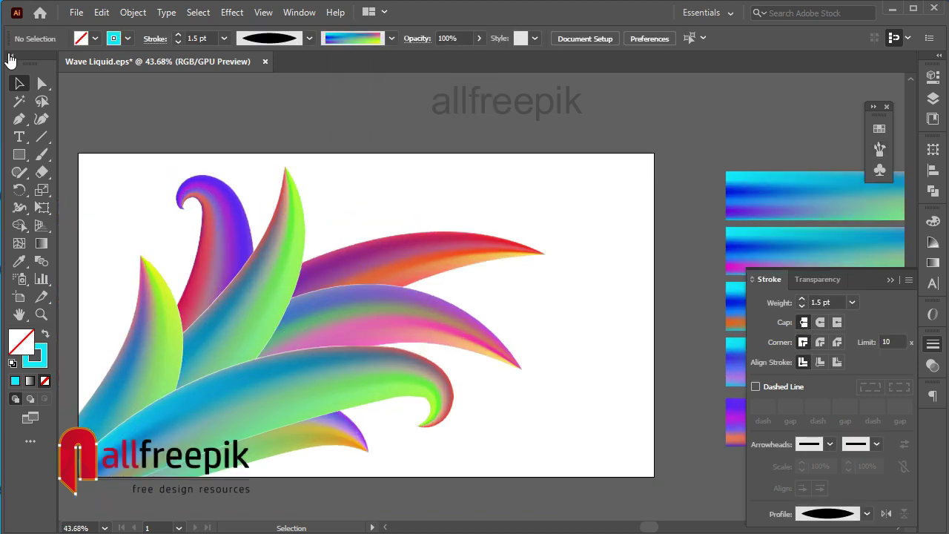
pyautogui.click(42, 84)
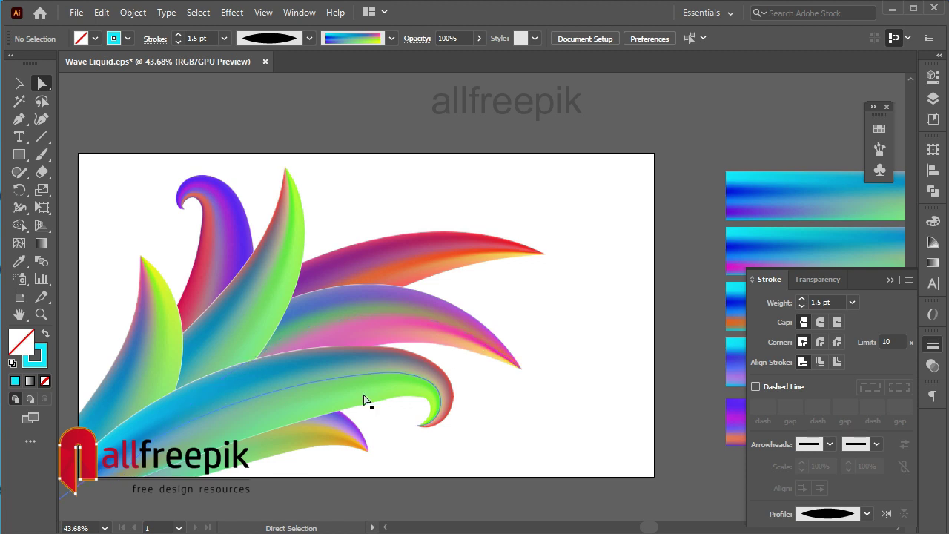
pyautogui.click(370, 360)
pyautogui.click(523, 397)
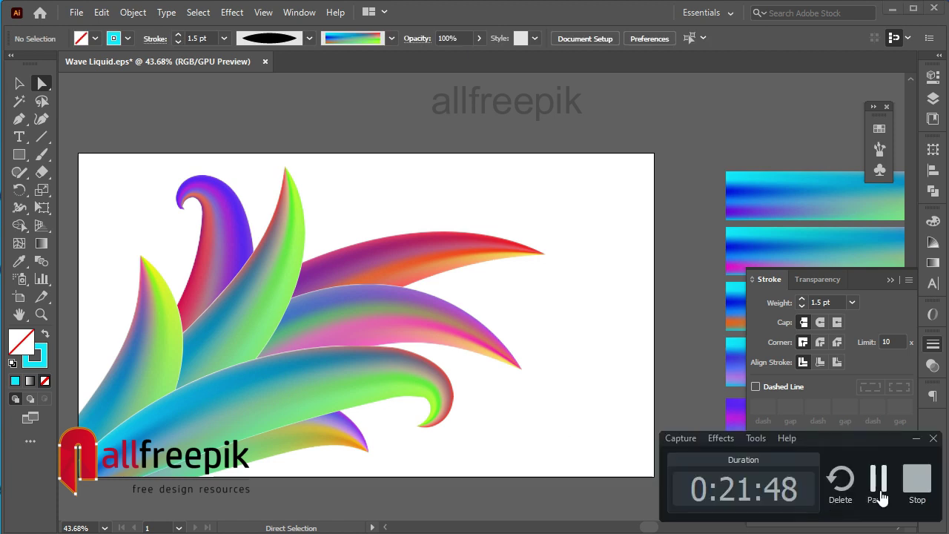
pyautogui.click(918, 480)
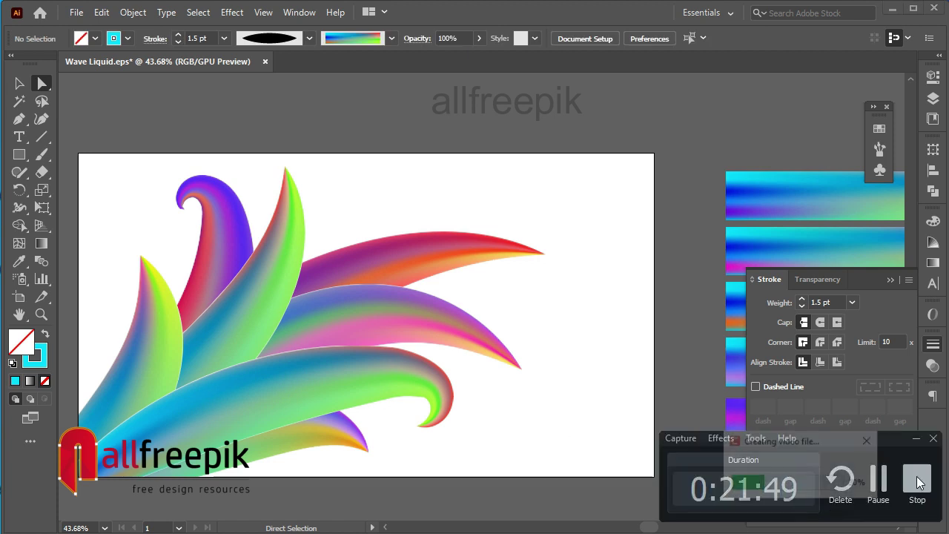